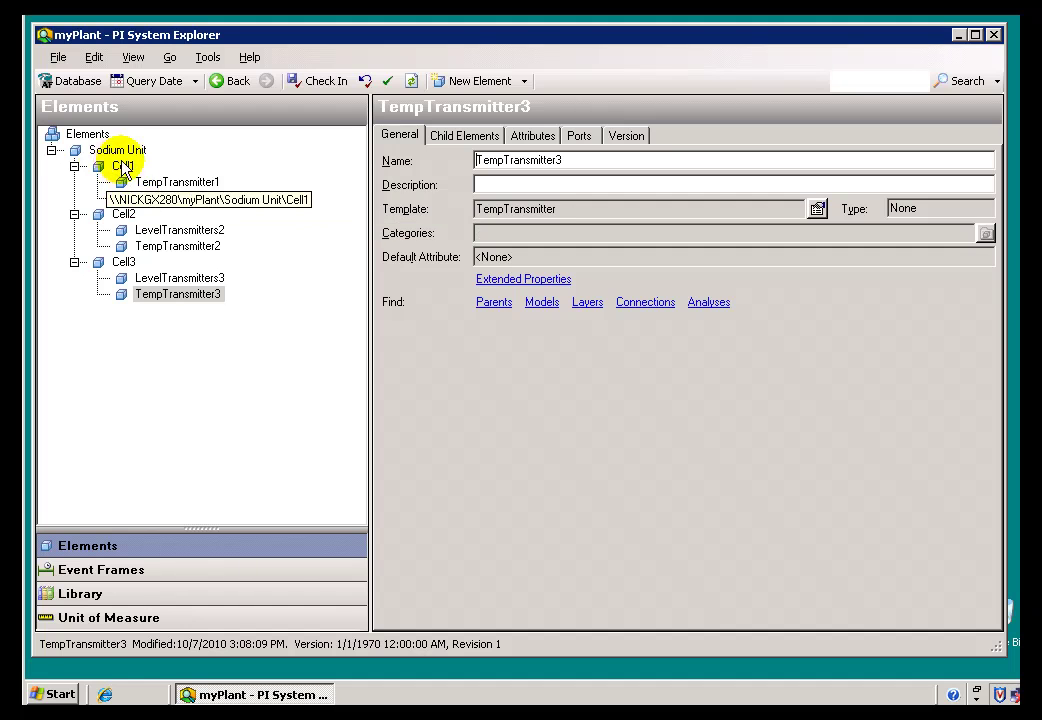
- Create a root-level element named Equipment in the database without using an element template
{"action": "left_click", "coordinate": [112, 151]}
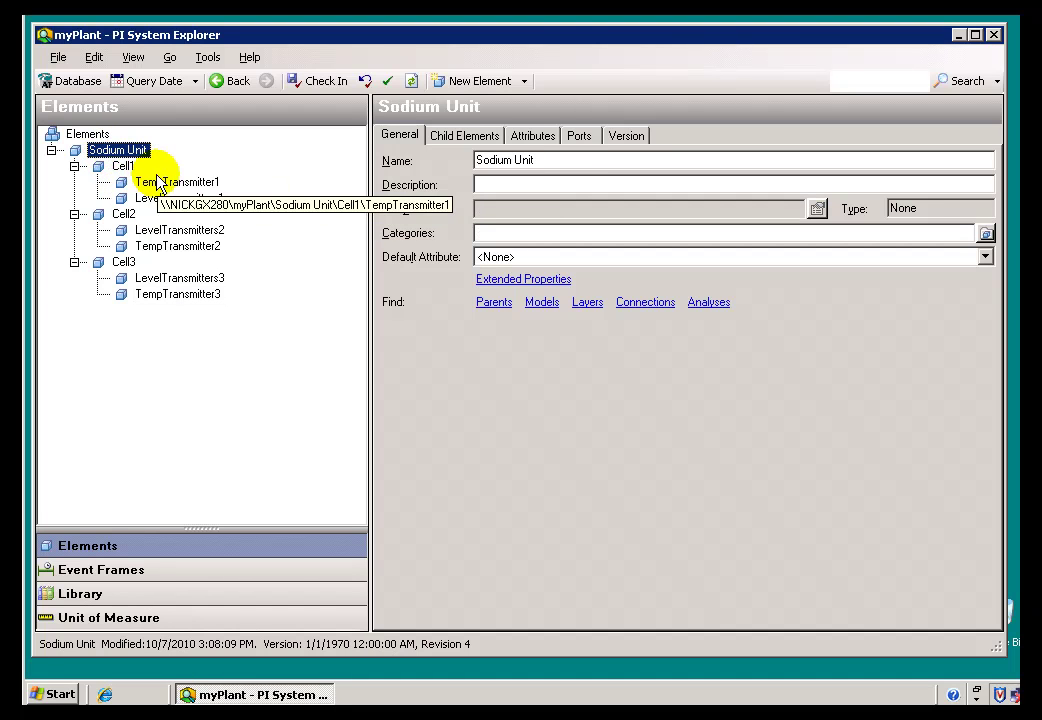
{"action": "left_click", "coordinate": [90, 139]}
{"action": "right_click", "coordinate": [90, 140]}
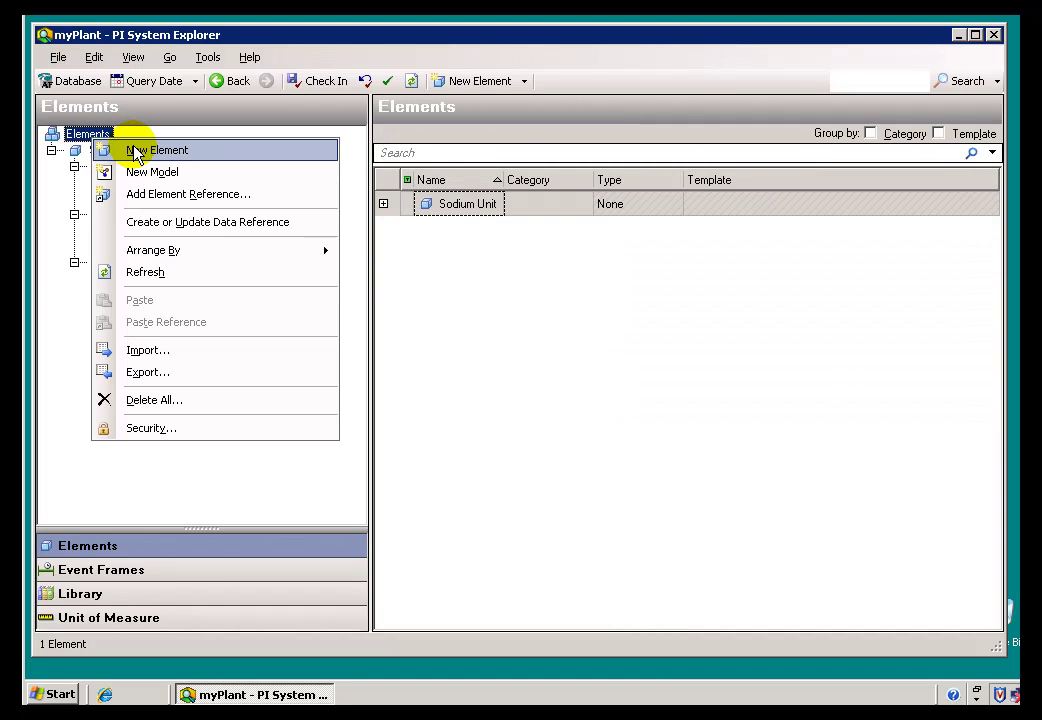
{"action": "left_click", "coordinate": [133, 150]}
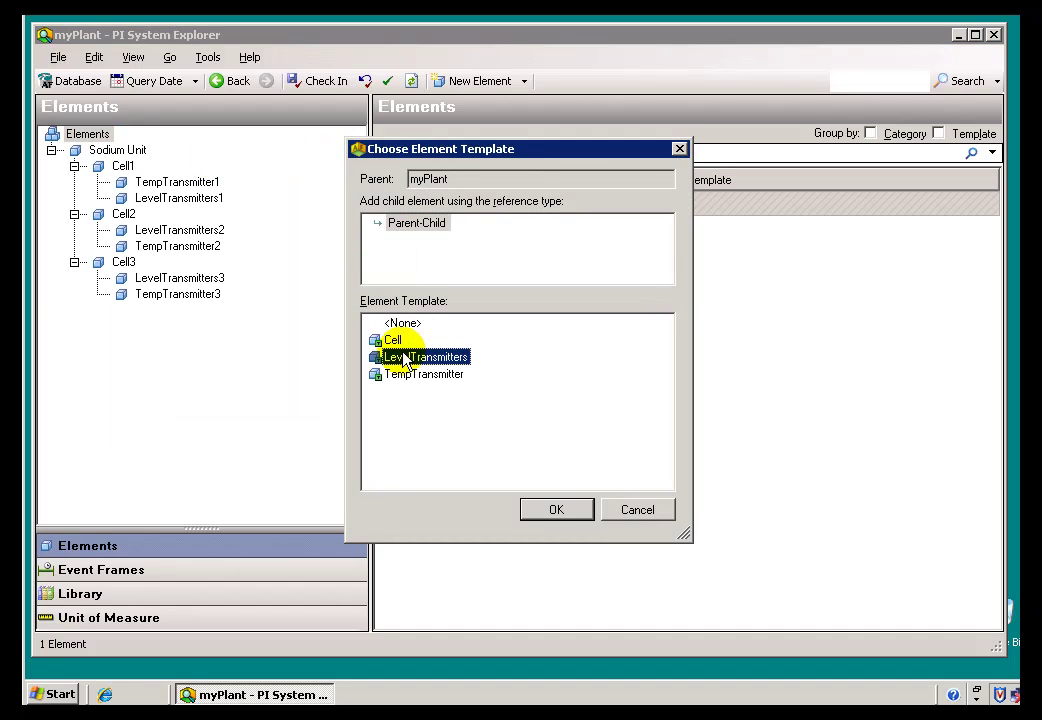
{"action": "left_click", "coordinate": [398, 324]}
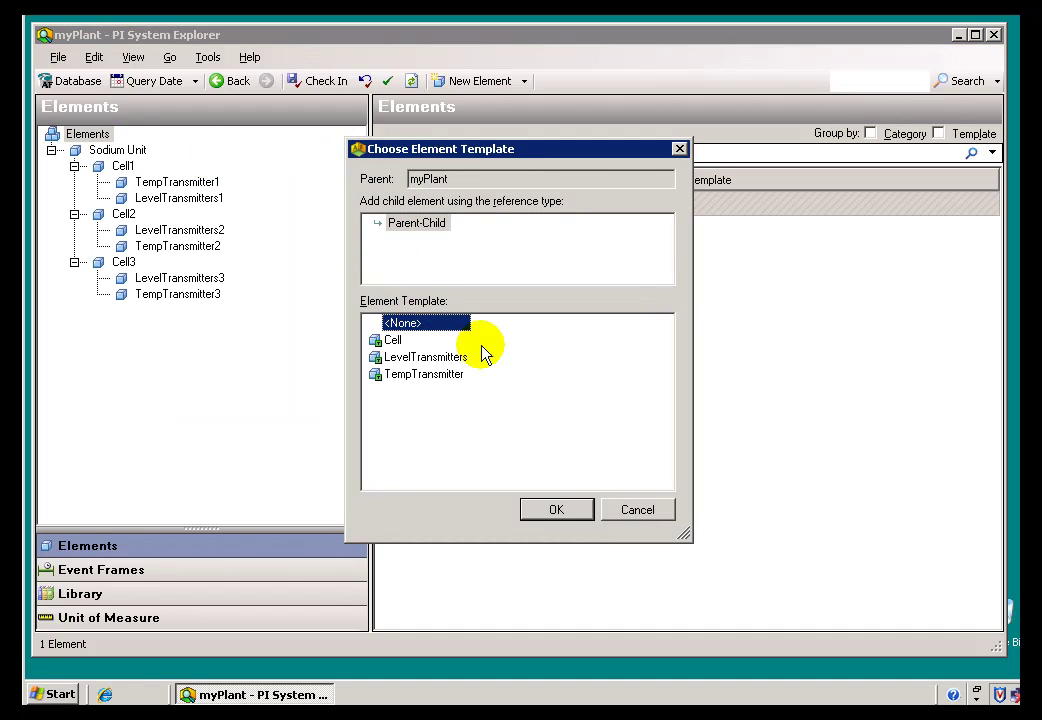
{"action": "left_click", "coordinate": [549, 511]}
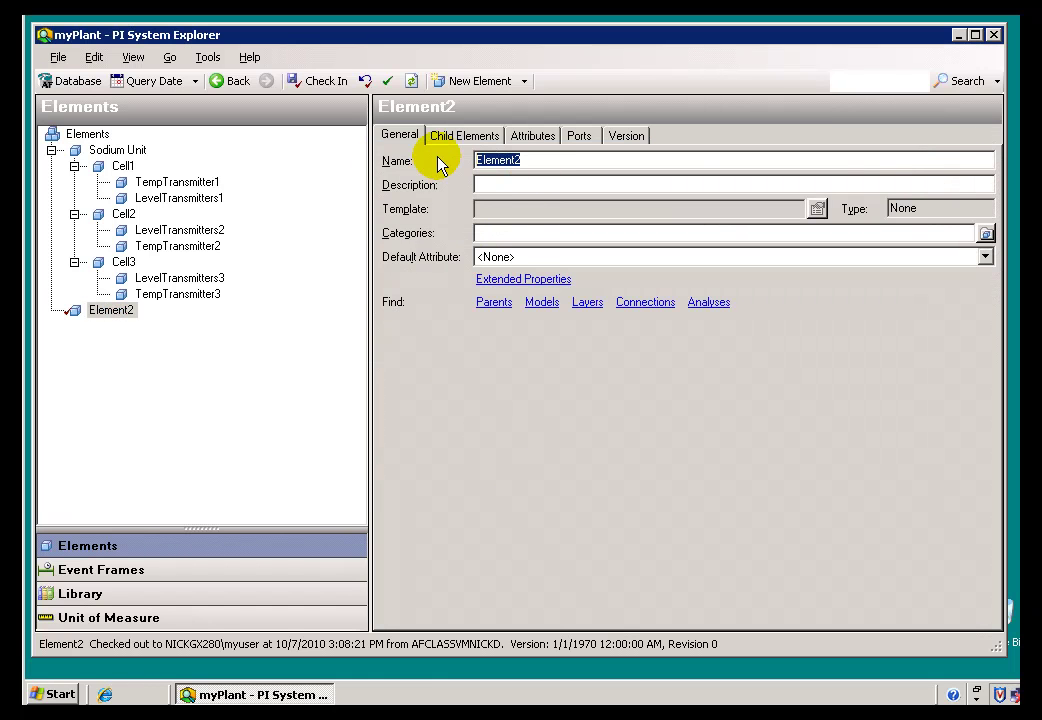
{"action": "type", "text": "E"}
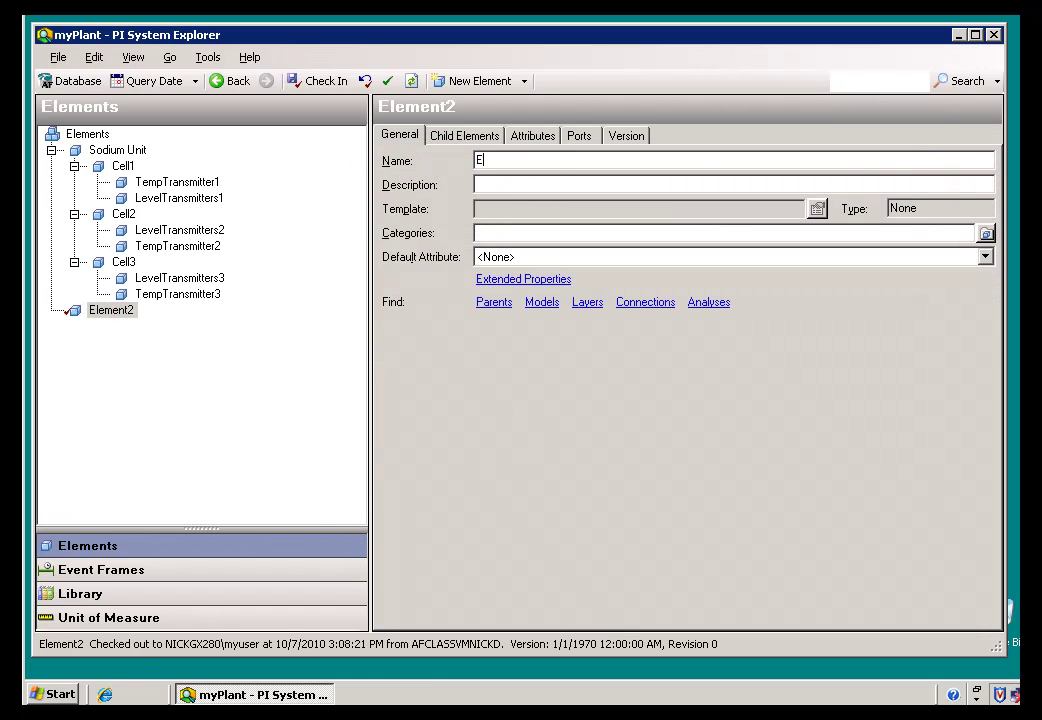
{"action": "left_click", "coordinate": [433, 160]}
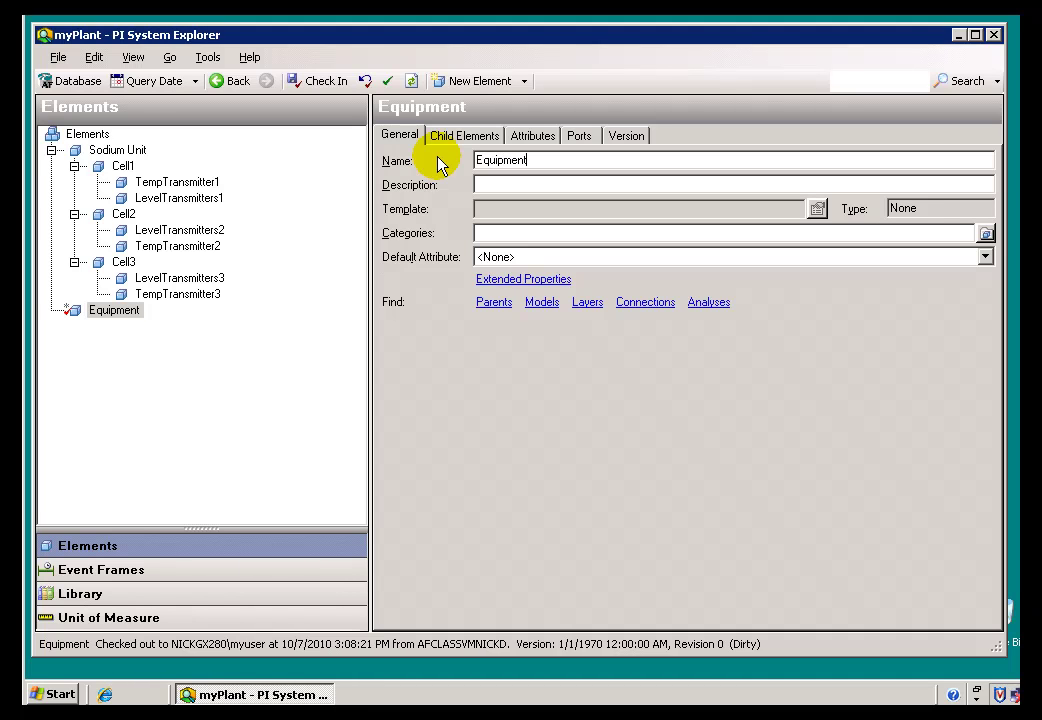
{"action": "left_click", "coordinate": [100, 311]}
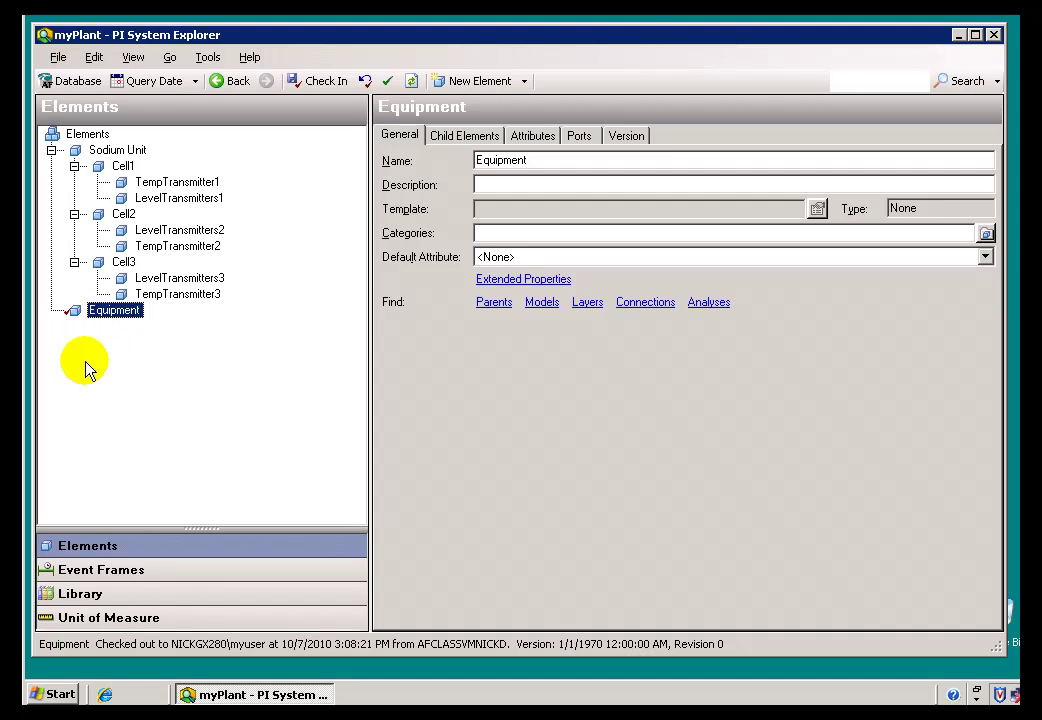
- Create an element template named TT Collection in the library and check in the changes
{"action": "left_click", "coordinate": [81, 597]}
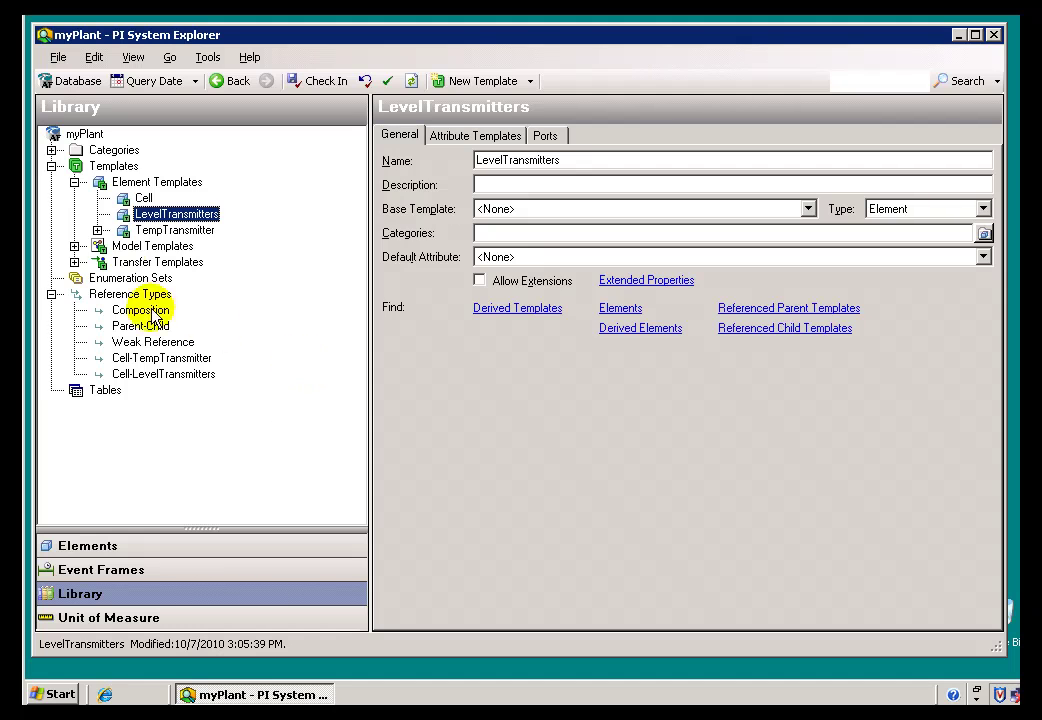
{"action": "left_click", "coordinate": [147, 182]}
{"action": "right_click", "coordinate": [146, 186]}
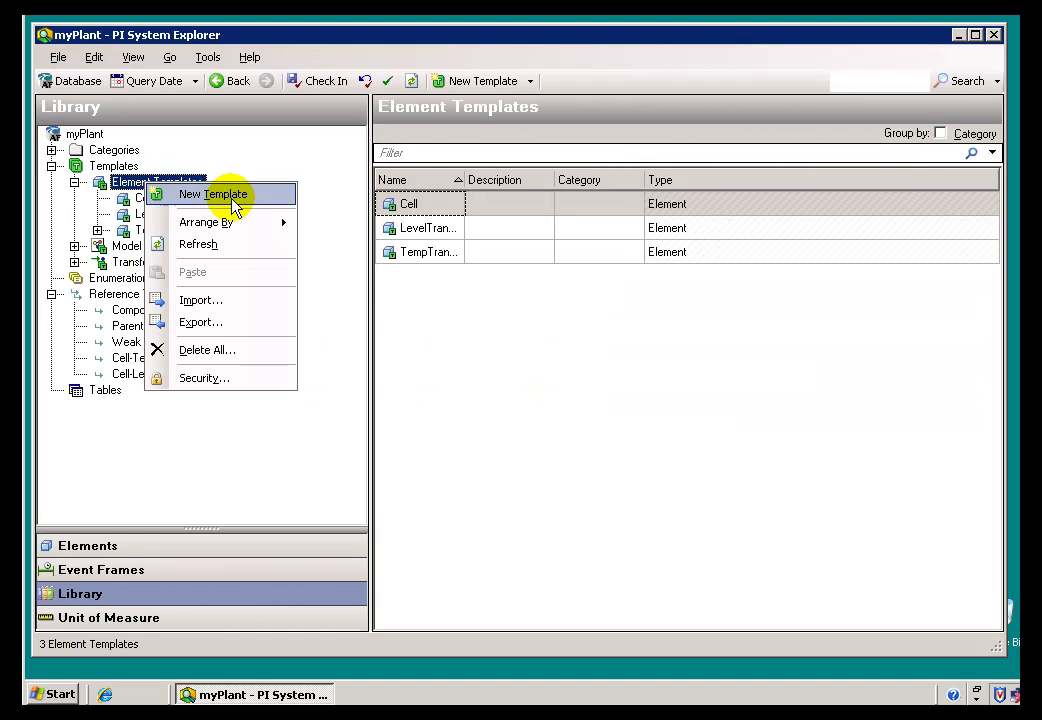
{"action": "left_click", "coordinate": [236, 203]}
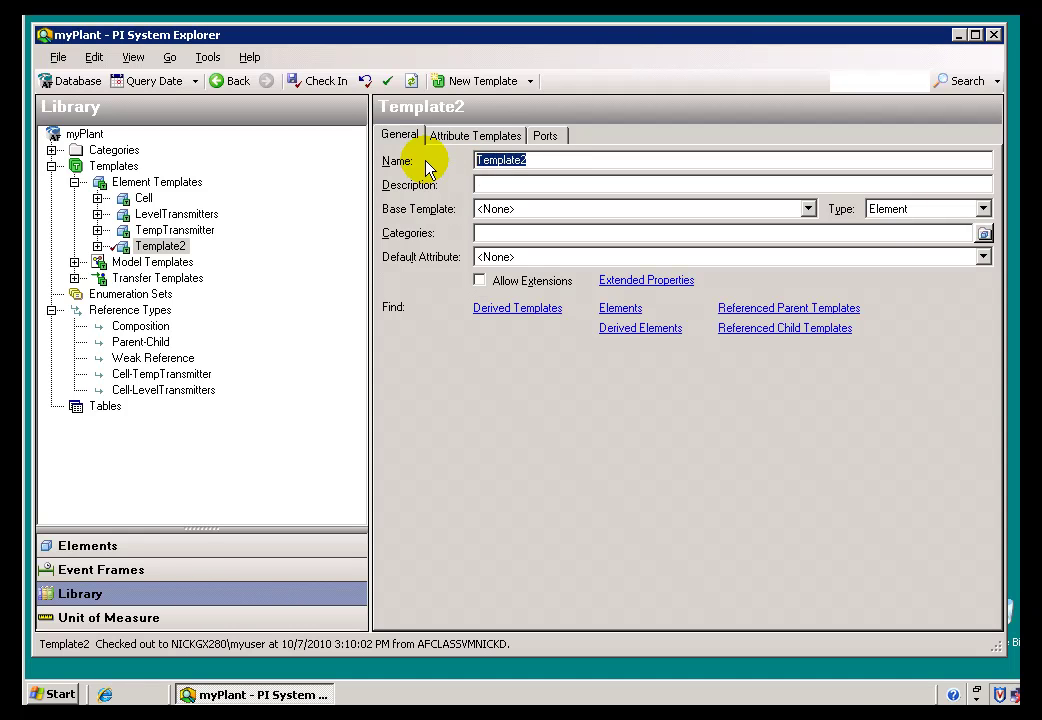
{"action": "type", "text": "TT Collection"}
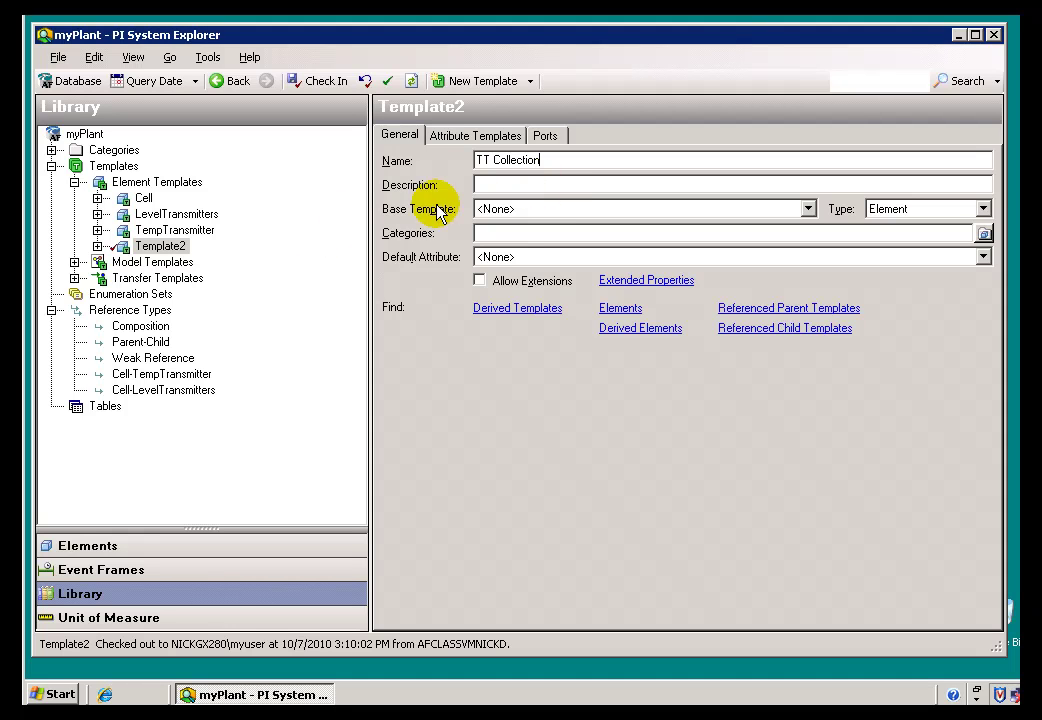
{"action": "left_click", "coordinate": [165, 252]}
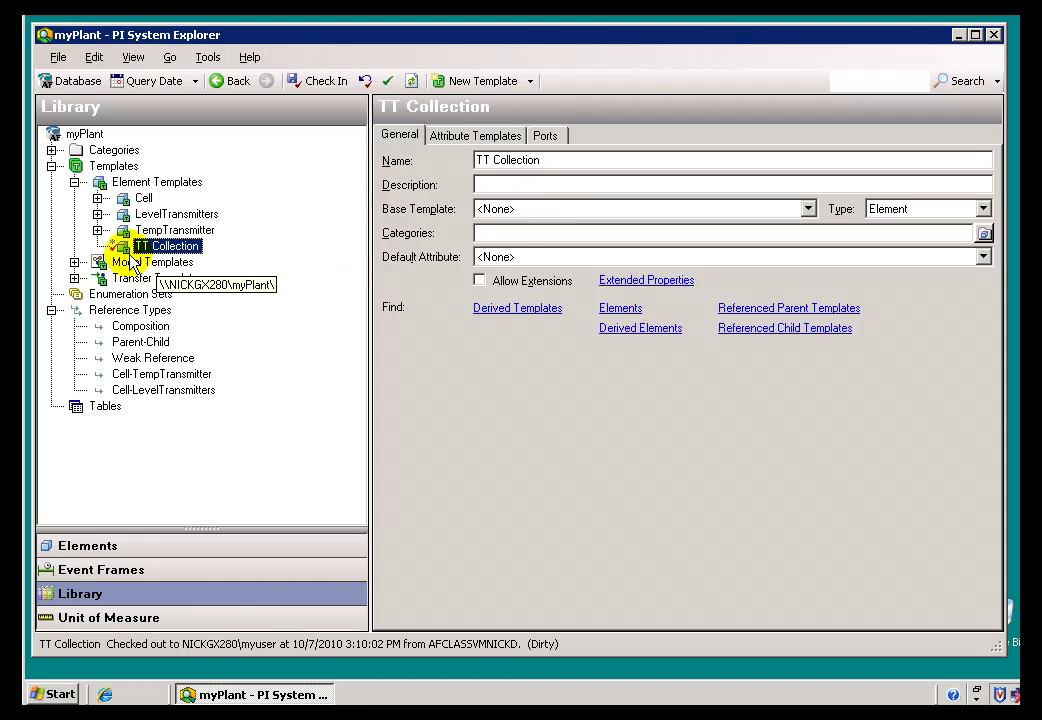
{"action": "left_click", "coordinate": [322, 82]}
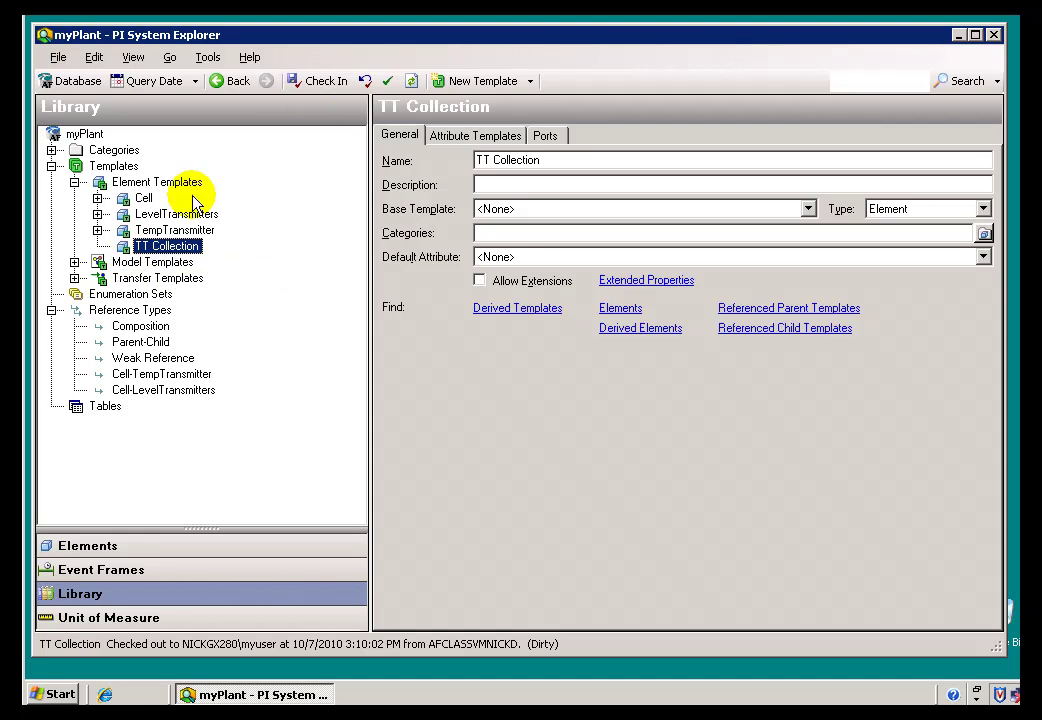
- Create a second element template named LT Collection and check it in
{"action": "left_click", "coordinate": [143, 184]}
{"action": "right_click", "coordinate": [141, 184]}
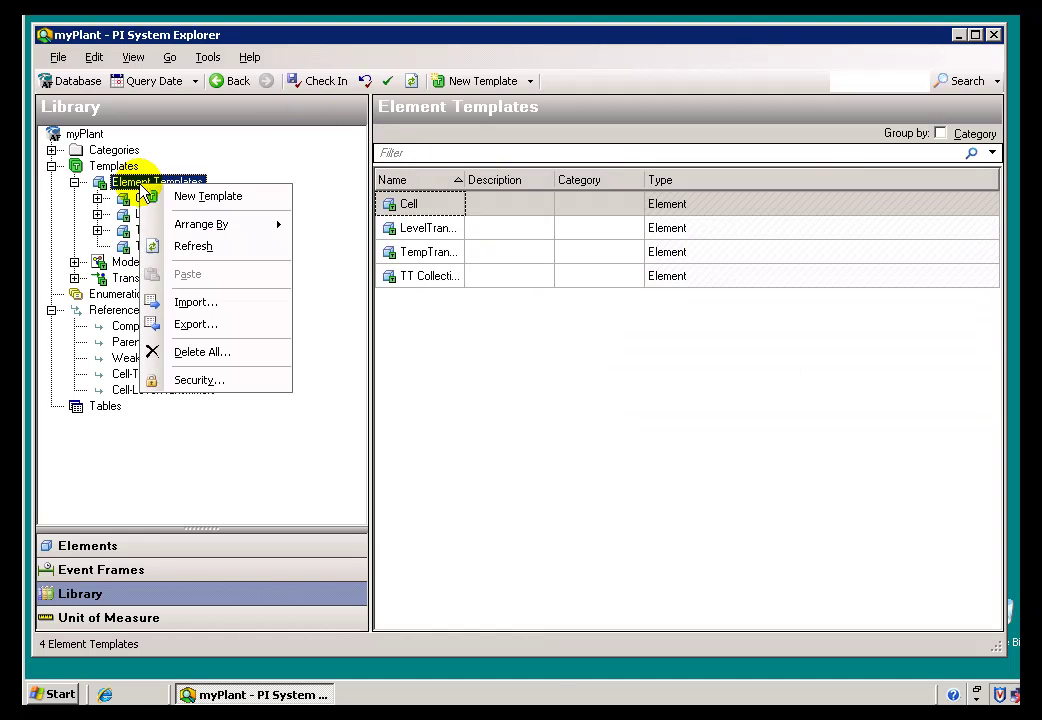
{"action": "left_click", "coordinate": [181, 199]}
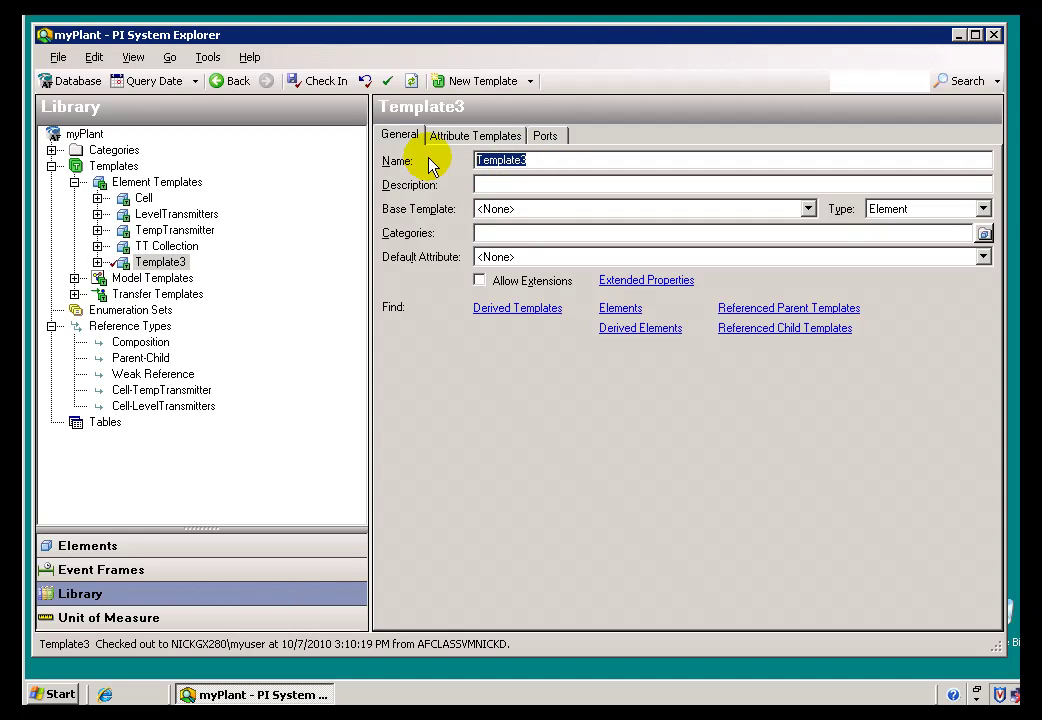
{"action": "type", "text": "LT Collection"}
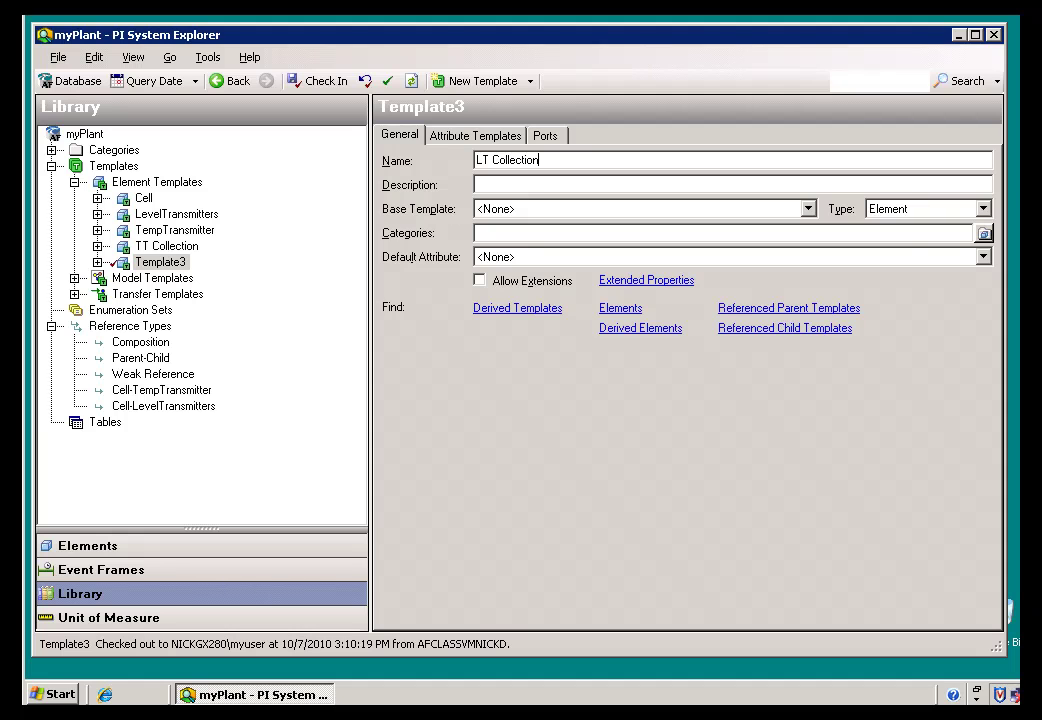
{"action": "key", "text": "Return"}
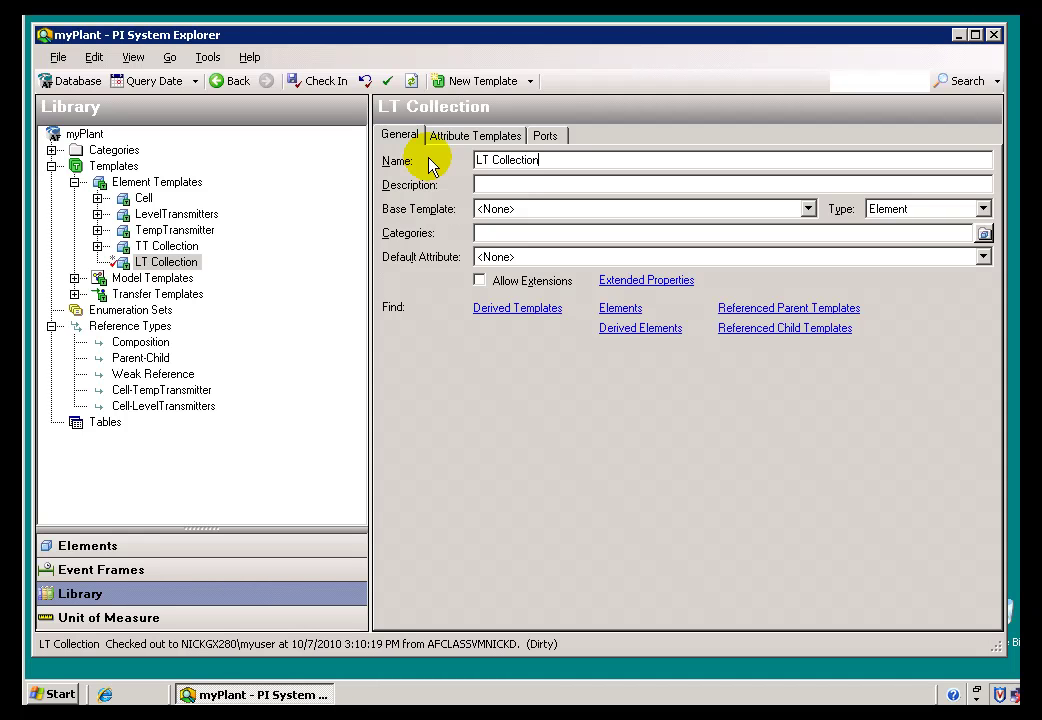
{"action": "left_click", "coordinate": [318, 81]}
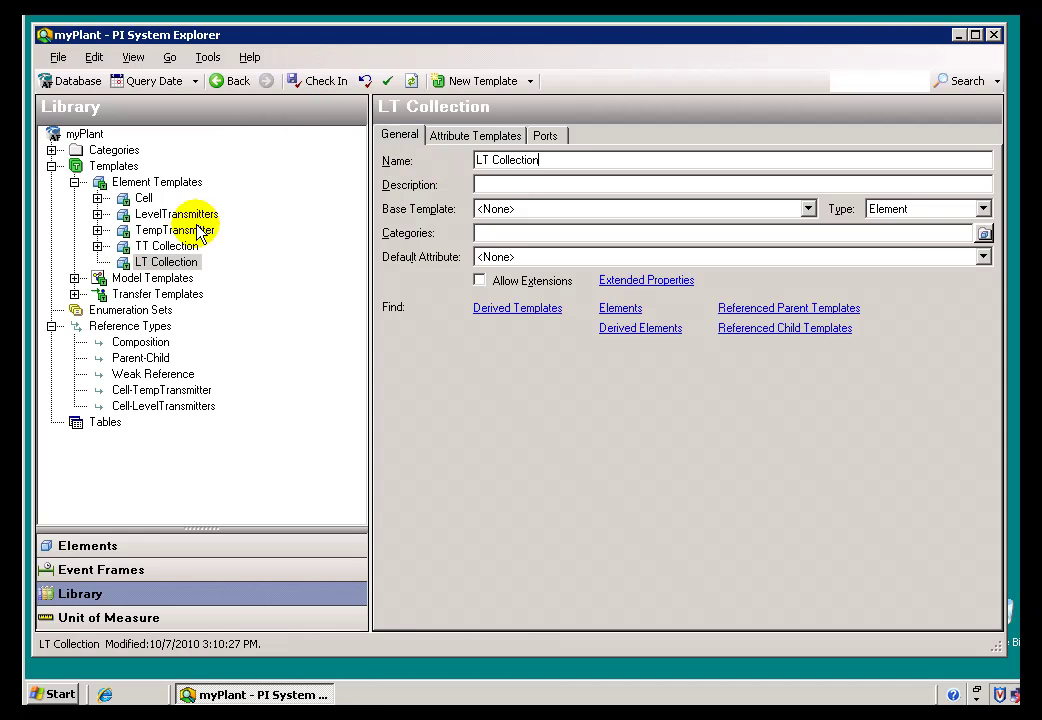
- Review the two collection templates, the level and temperature transmitter elements under Cell1 to Cell3, and the Equipment element
{"action": "left_click", "coordinate": [145, 247]}
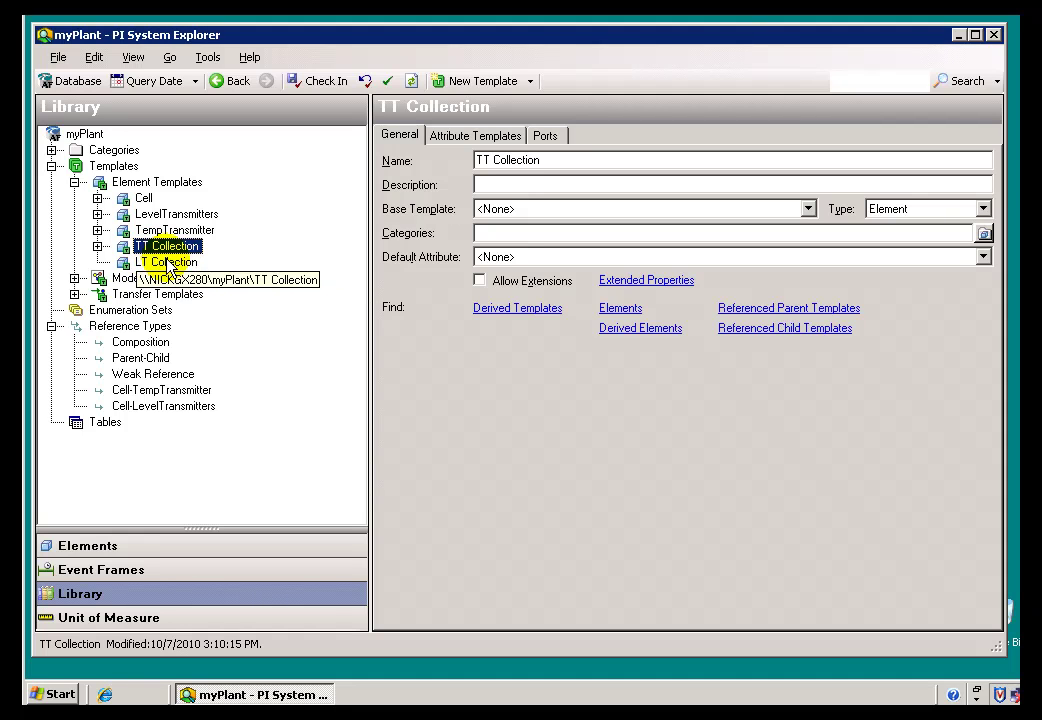
{"action": "left_click", "coordinate": [152, 262]}
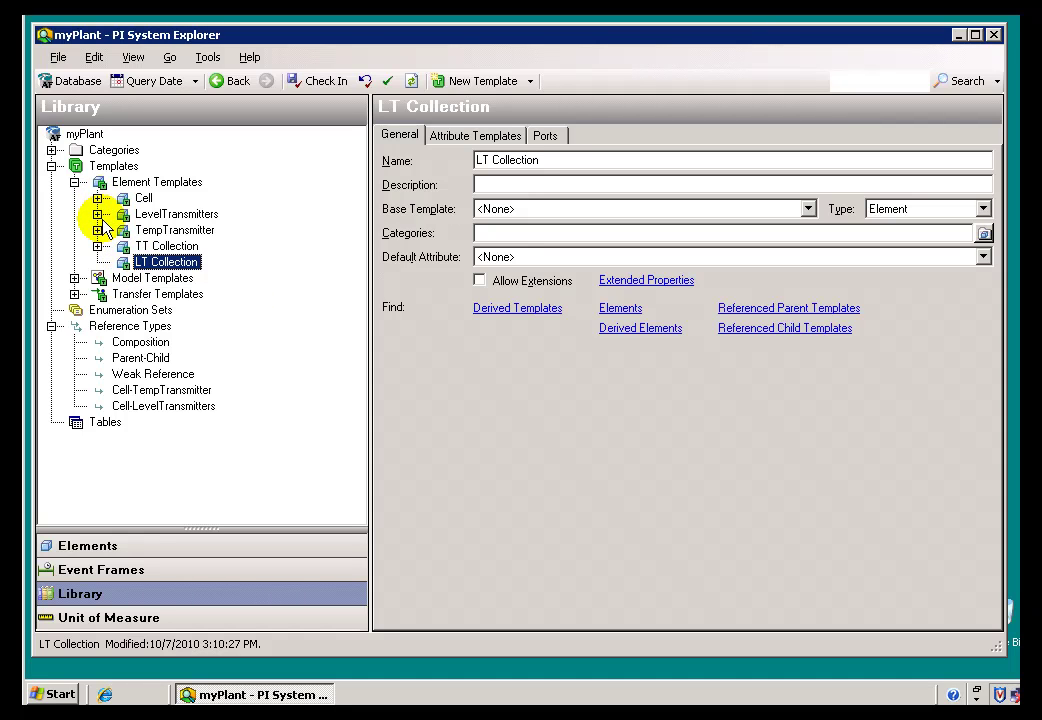
{"action": "left_click", "coordinate": [77, 547]}
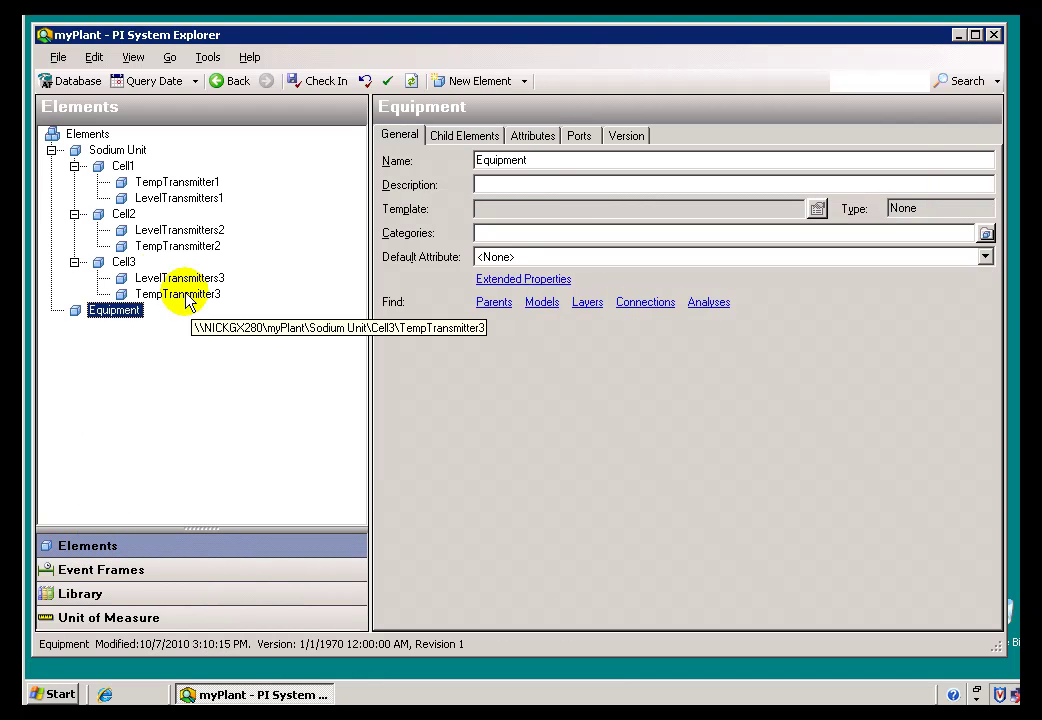
{"action": "left_click", "coordinate": [165, 198]}
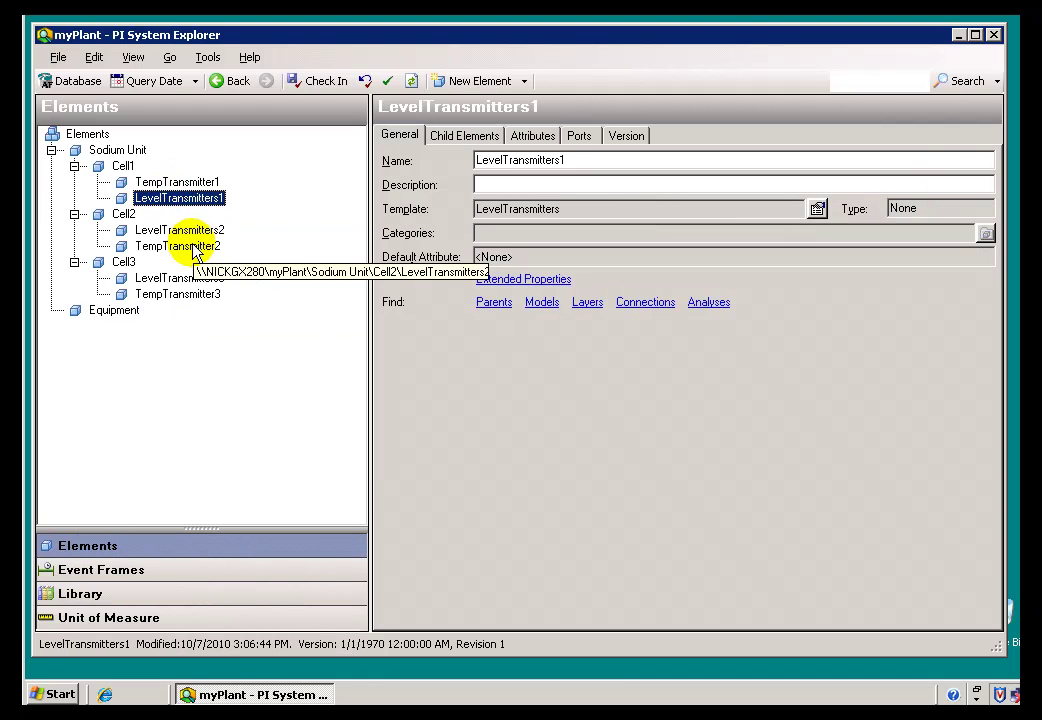
{"action": "left_click", "coordinate": [176, 231]}
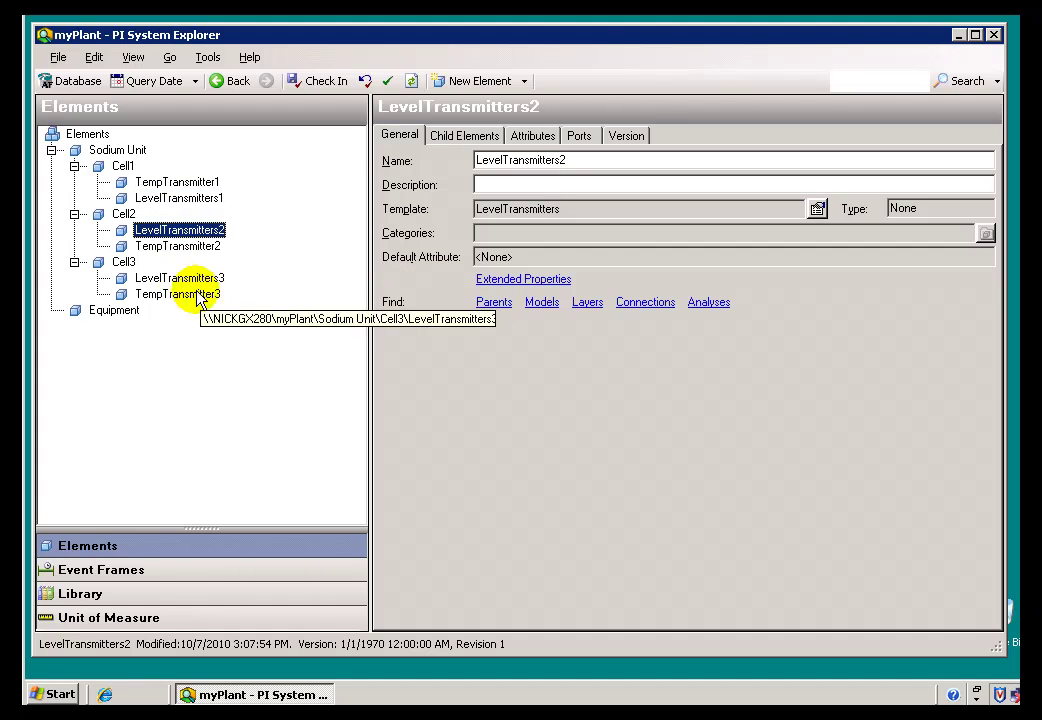
{"action": "left_click", "coordinate": [180, 279]}
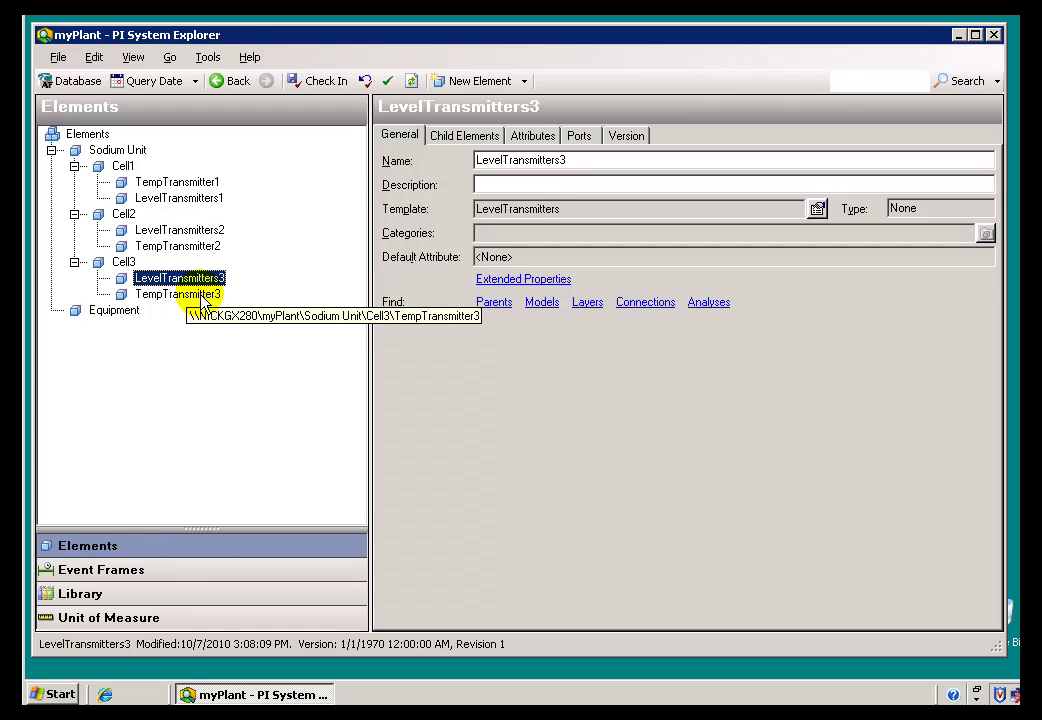
{"action": "left_click", "coordinate": [110, 313]}
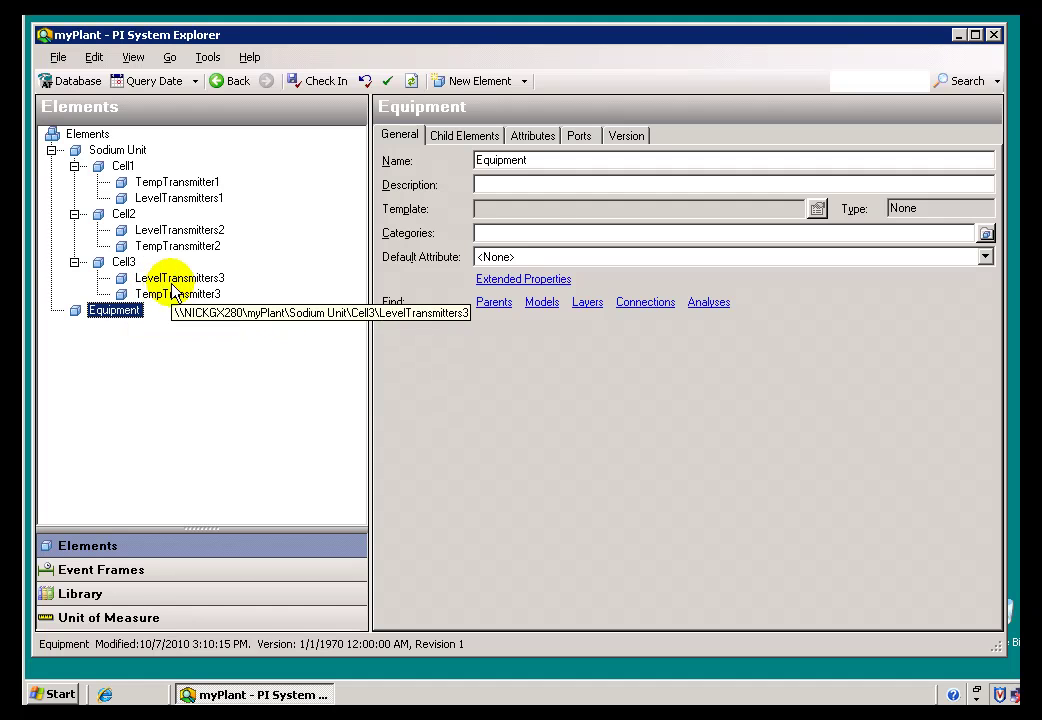
{"action": "left_click", "coordinate": [184, 236]}
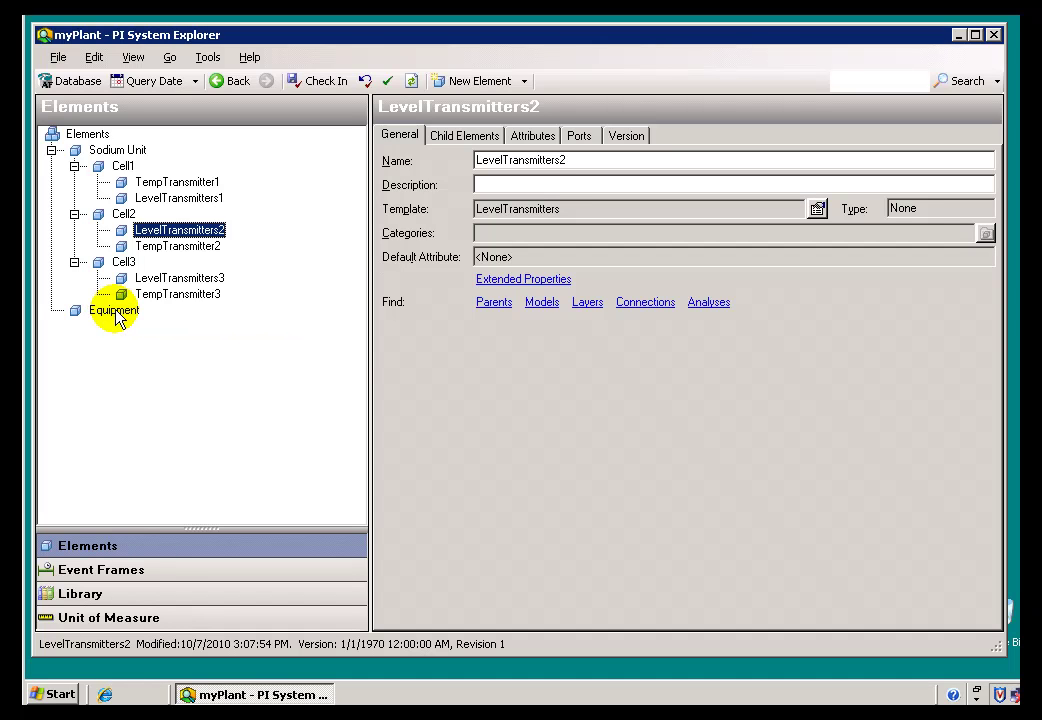
{"action": "left_click", "coordinate": [150, 182]}
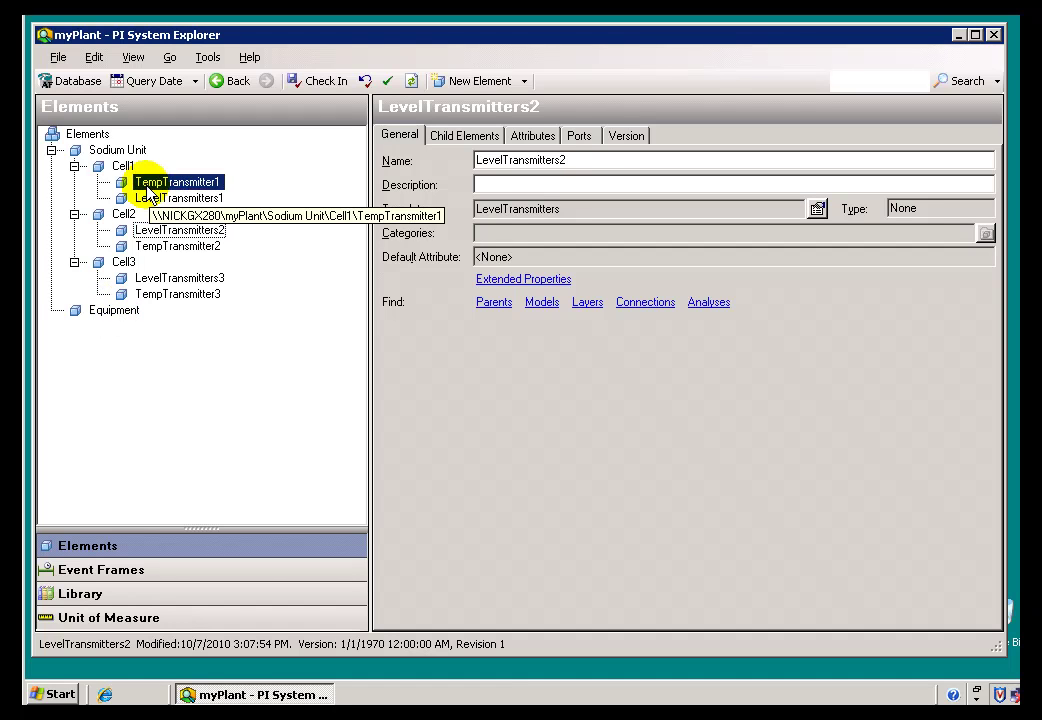
{"action": "left_click", "coordinate": [166, 247]}
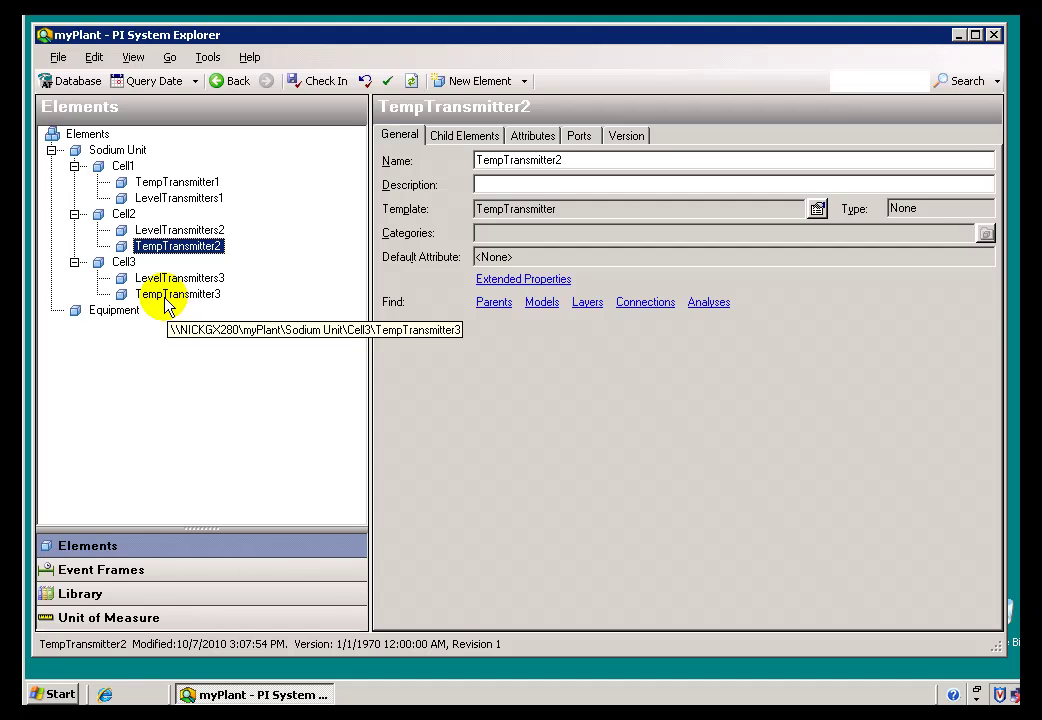
{"action": "left_click", "coordinate": [167, 296]}
- Add a child element to Equipment from the TT Collection template using the Parent-Child reference type
{"action": "left_click", "coordinate": [103, 312]}
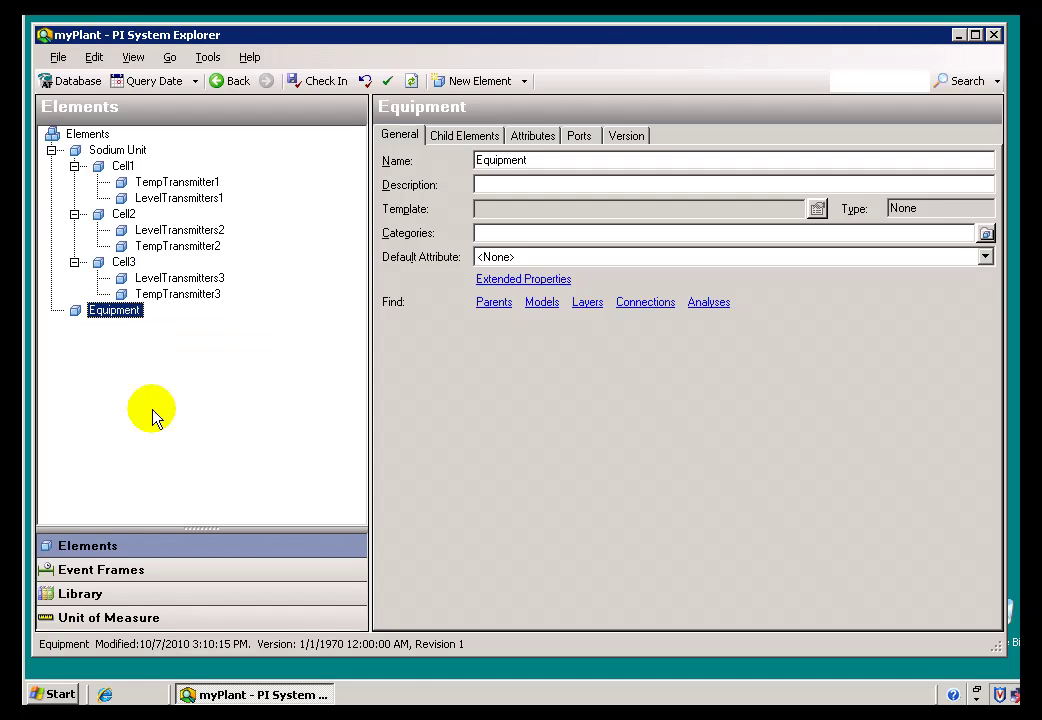
{"action": "right_click", "coordinate": [117, 318]}
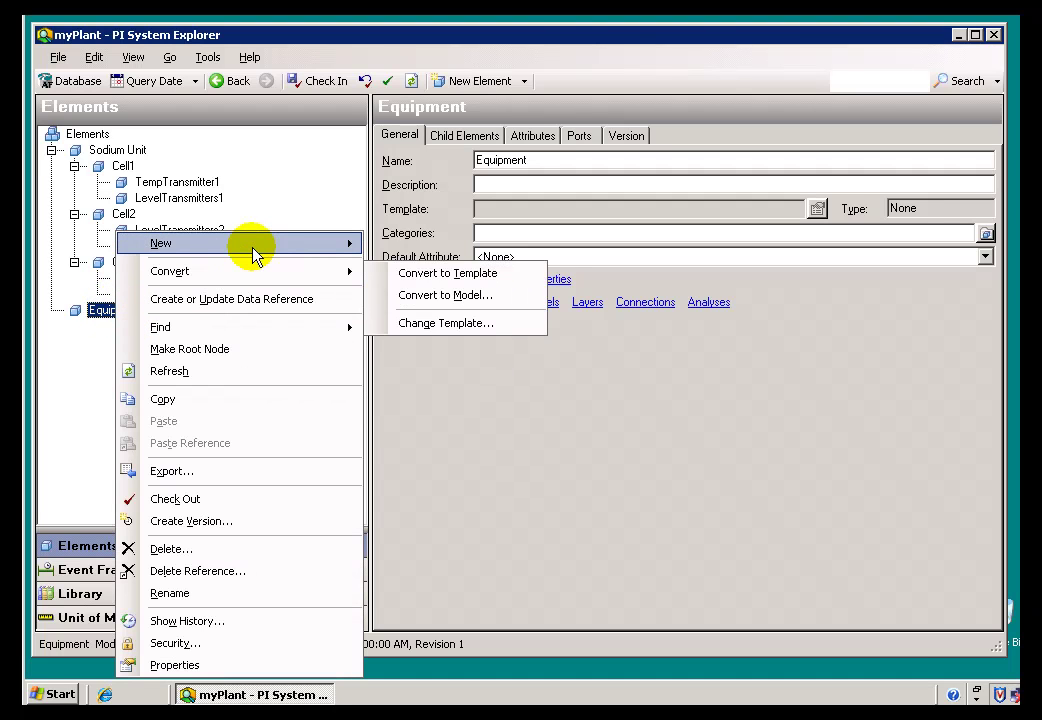
{"action": "mouse_move", "coordinate": [258, 257]}
{"action": "left_click", "coordinate": [410, 245]}
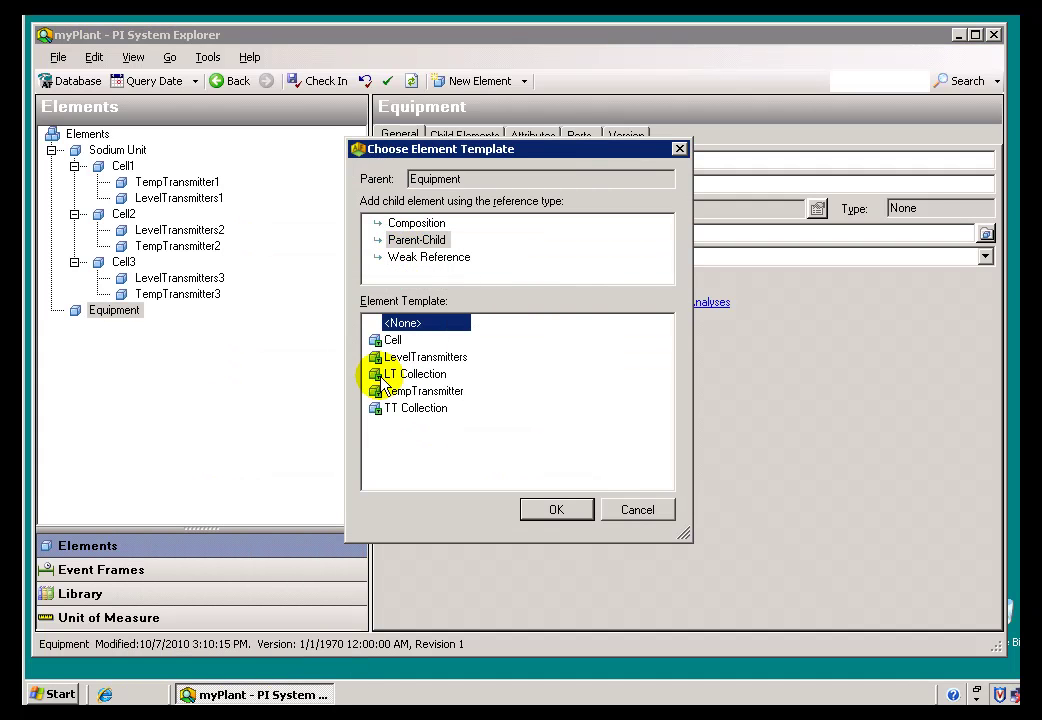
{"action": "left_click", "coordinate": [380, 413]}
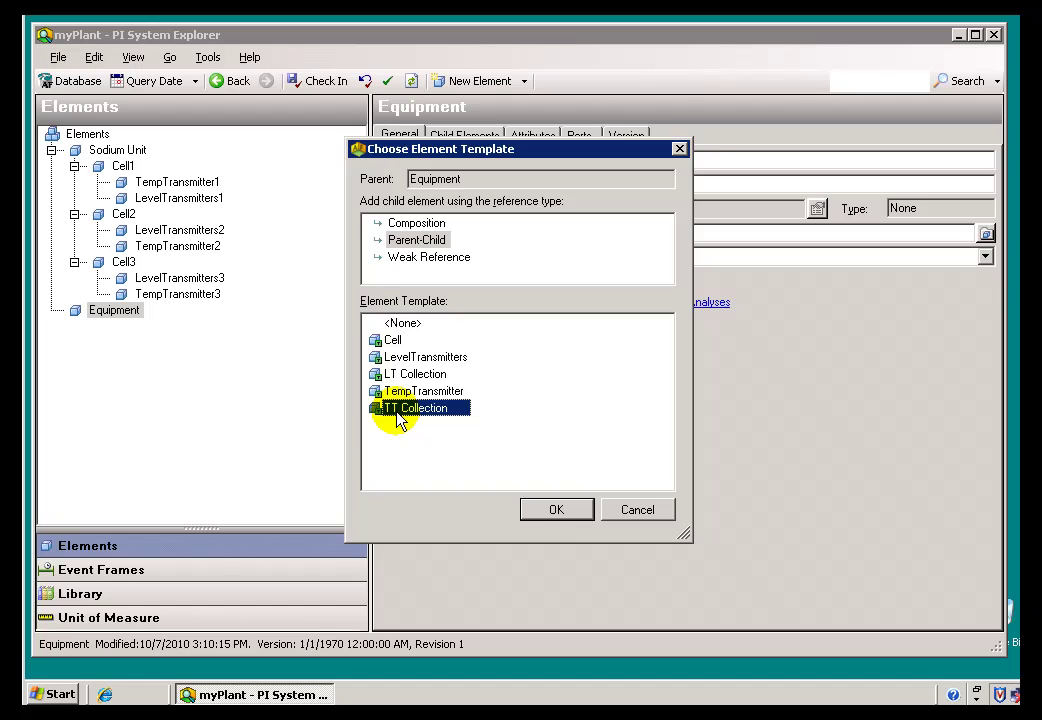
{"action": "left_click", "coordinate": [558, 511]}
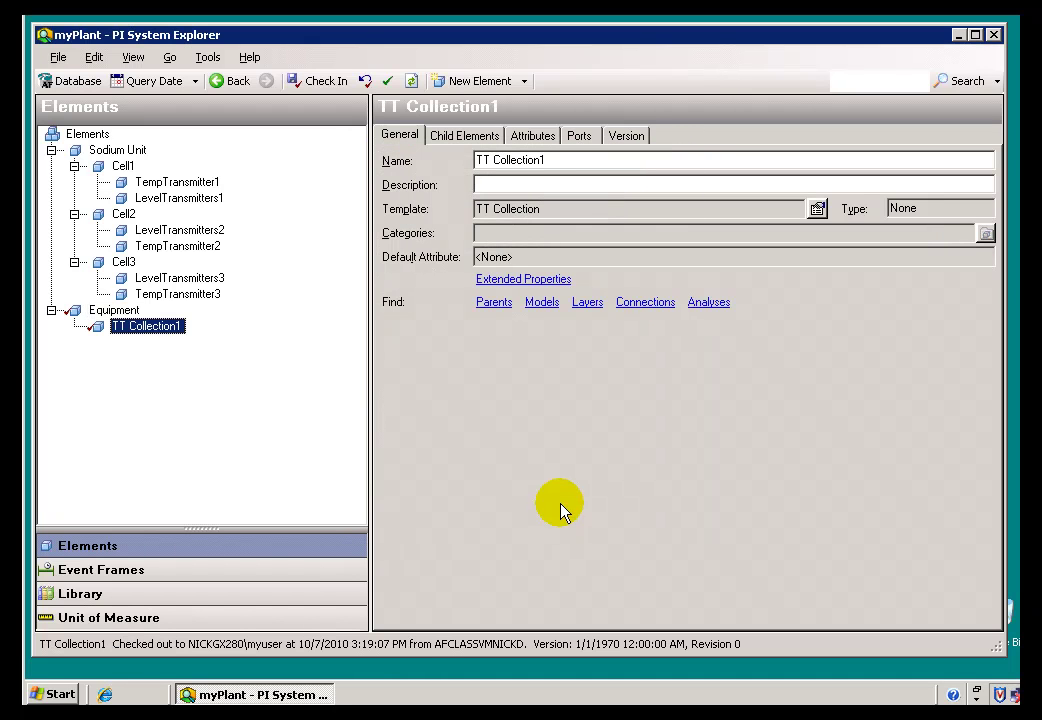
{"action": "left_click", "coordinate": [573, 162]}
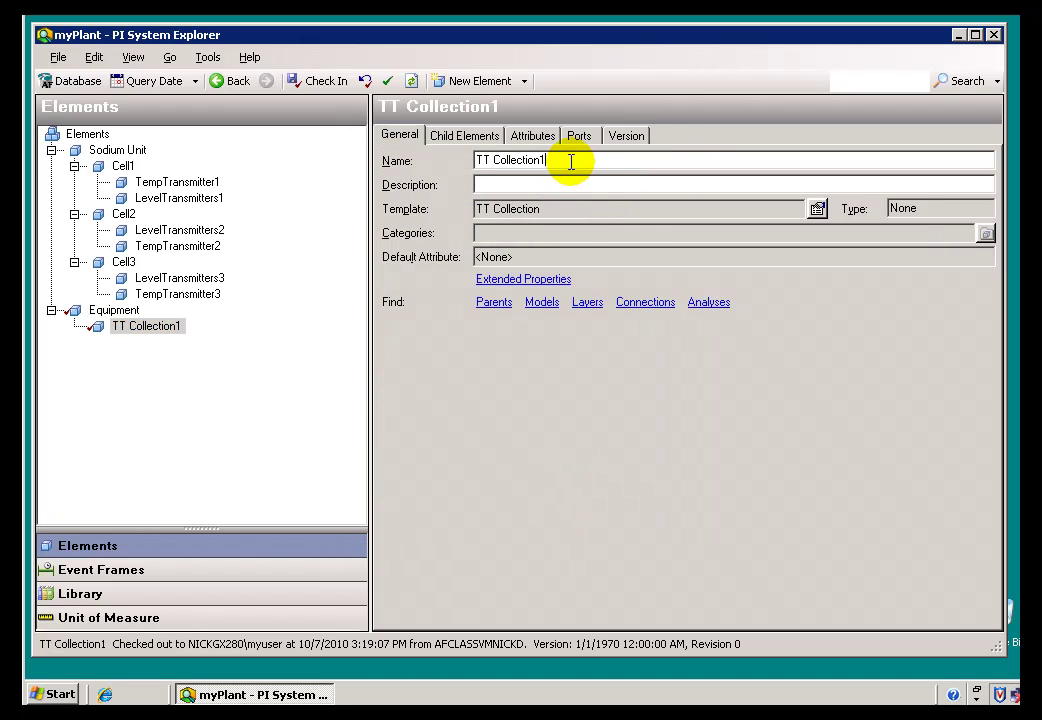
- Add a second Parent-Child element under Equipment from the LT Collection template and check in the changes
{"action": "left_click", "coordinate": [112, 310]}
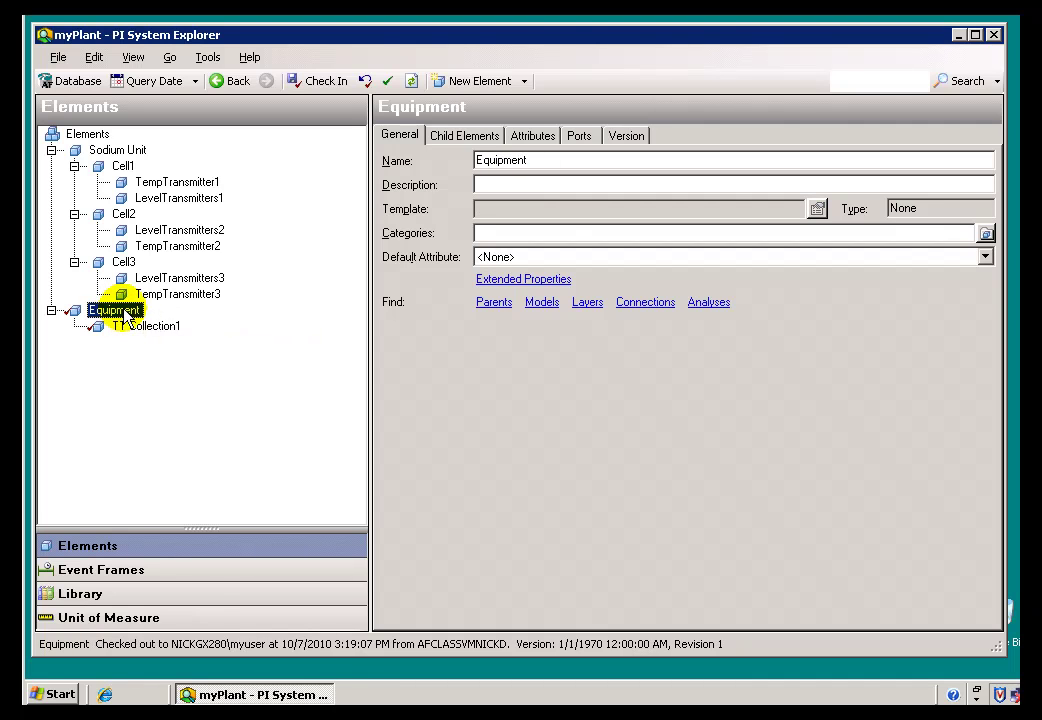
{"action": "right_click", "coordinate": [124, 318]}
{"action": "mouse_move", "coordinate": [272, 222]}
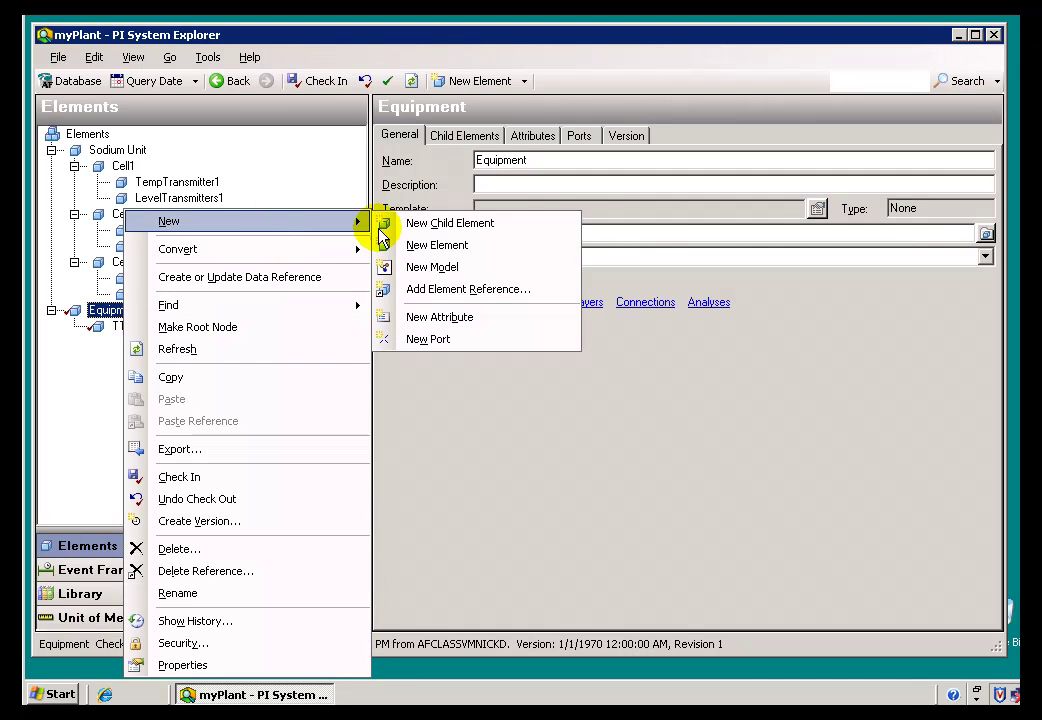
{"action": "left_click", "coordinate": [467, 223]}
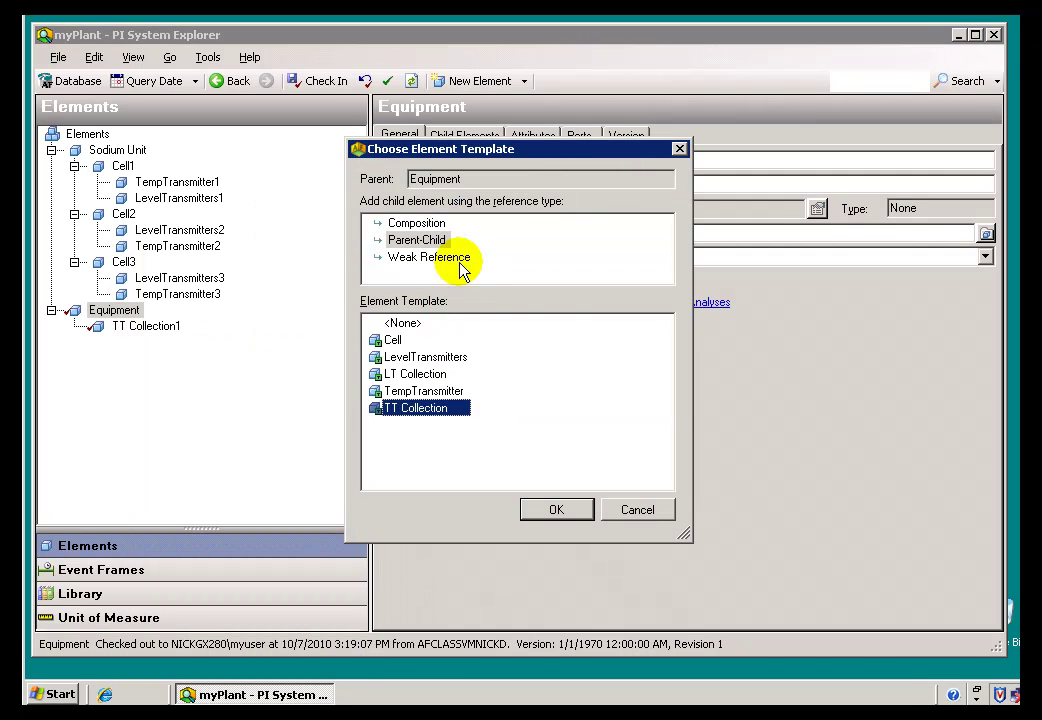
{"action": "left_click", "coordinate": [405, 374]}
{"action": "left_click", "coordinate": [554, 509]}
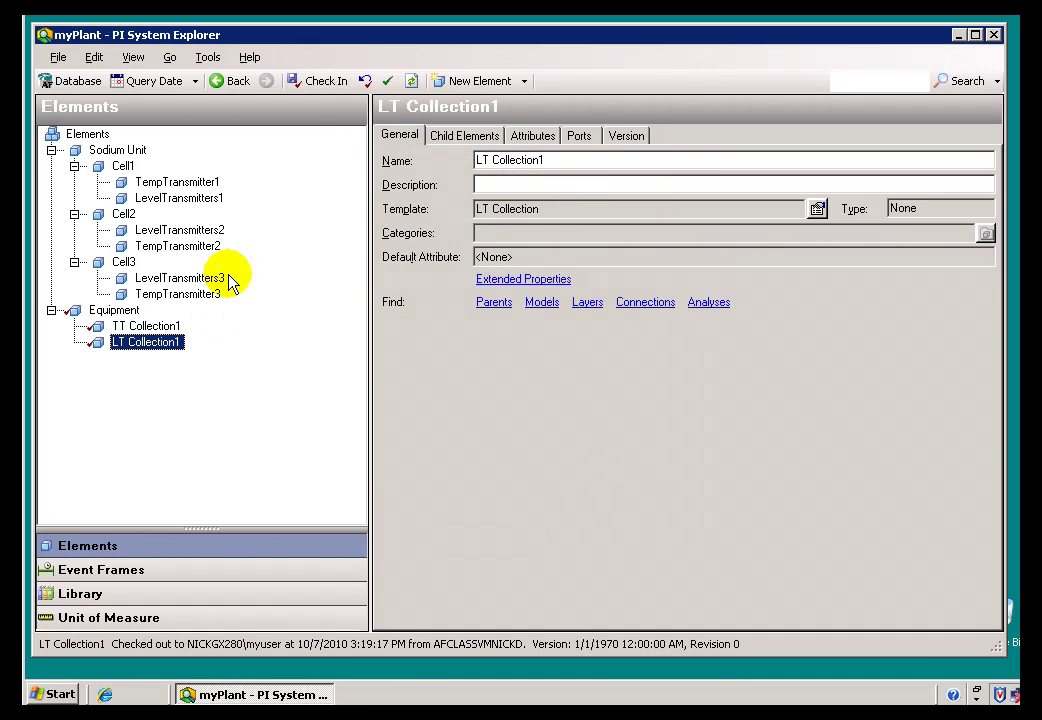
{"action": "left_click", "coordinate": [312, 84]}
- Examine the existing reference types in the myPlant library
{"action": "left_click", "coordinate": [117, 326]}
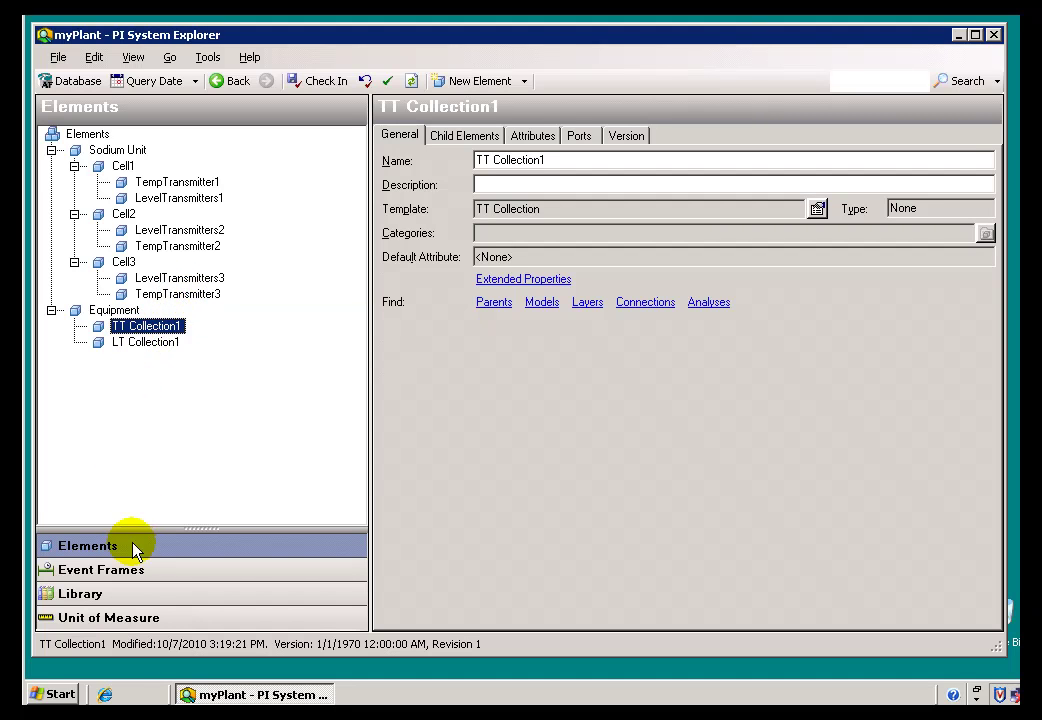
{"action": "left_click", "coordinate": [93, 600]}
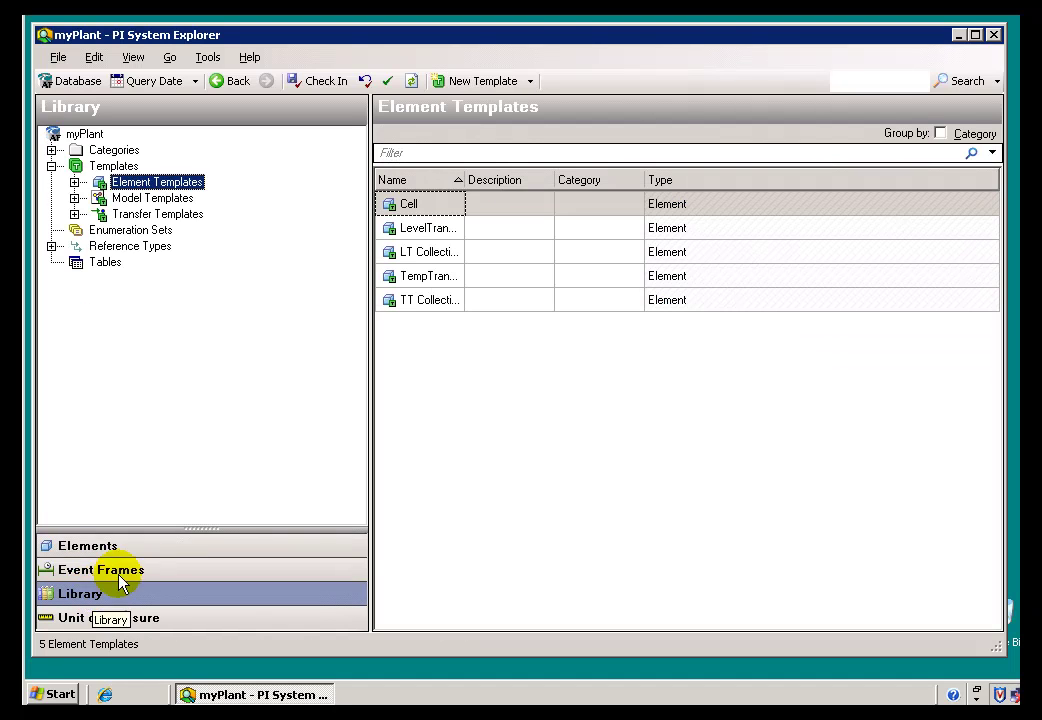
{"action": "left_click", "coordinate": [51, 246]}
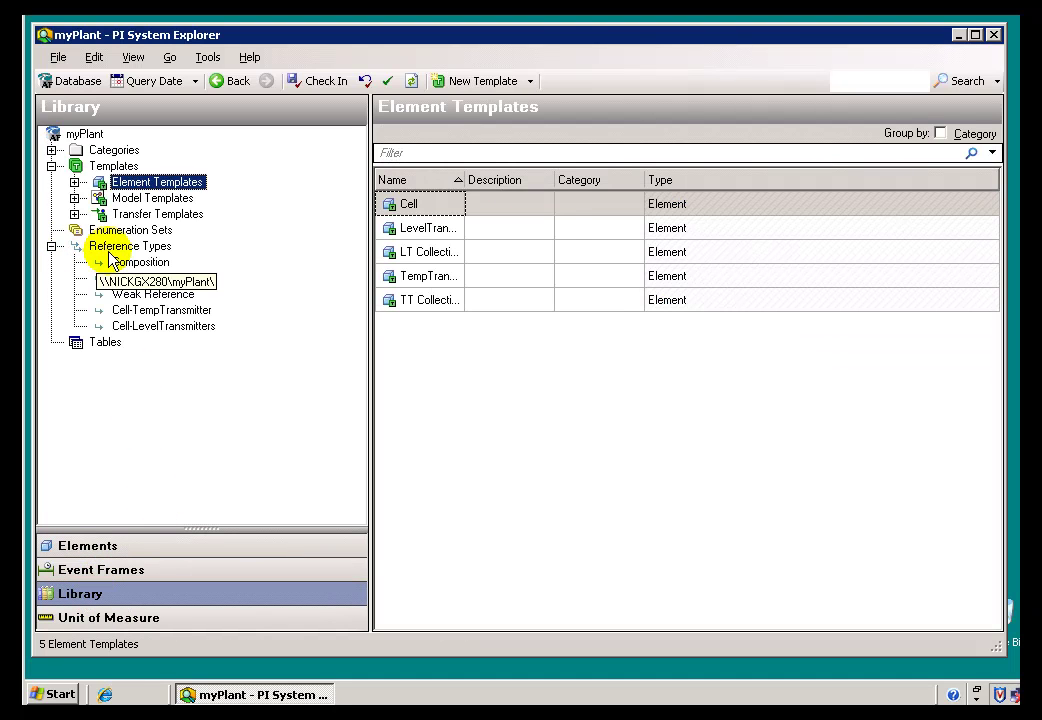
{"action": "left_click", "coordinate": [118, 247]}
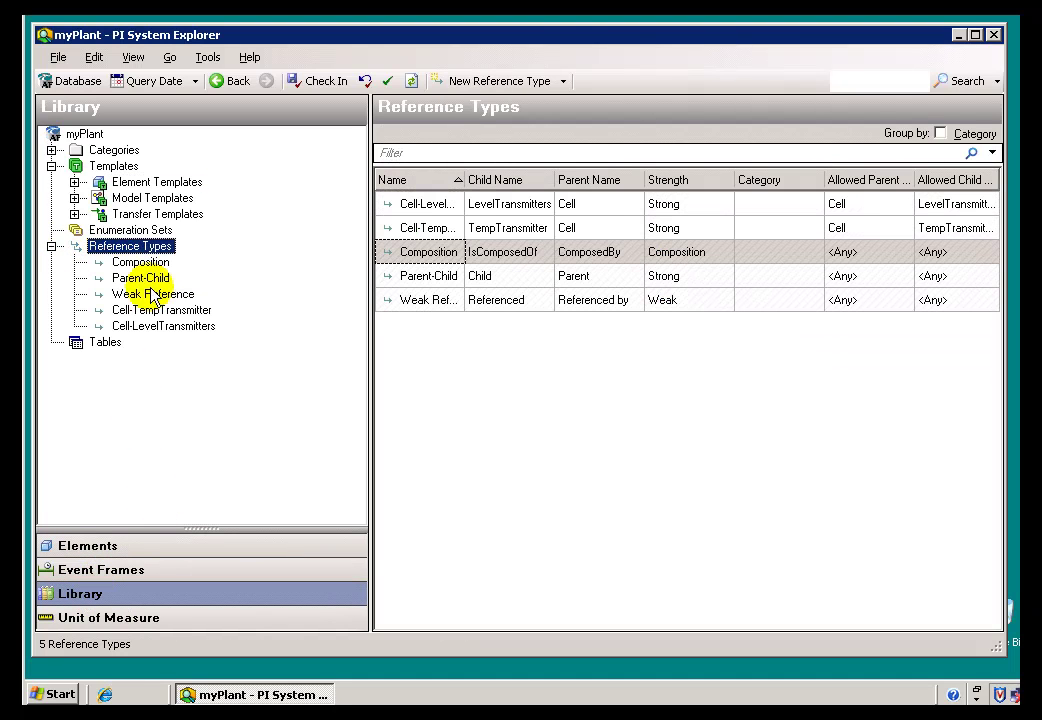
- Add a template reference to the TT Collection template with TempTransmitter as its child template, choosing to edit the reference type
{"action": "left_click", "coordinate": [74, 182]}
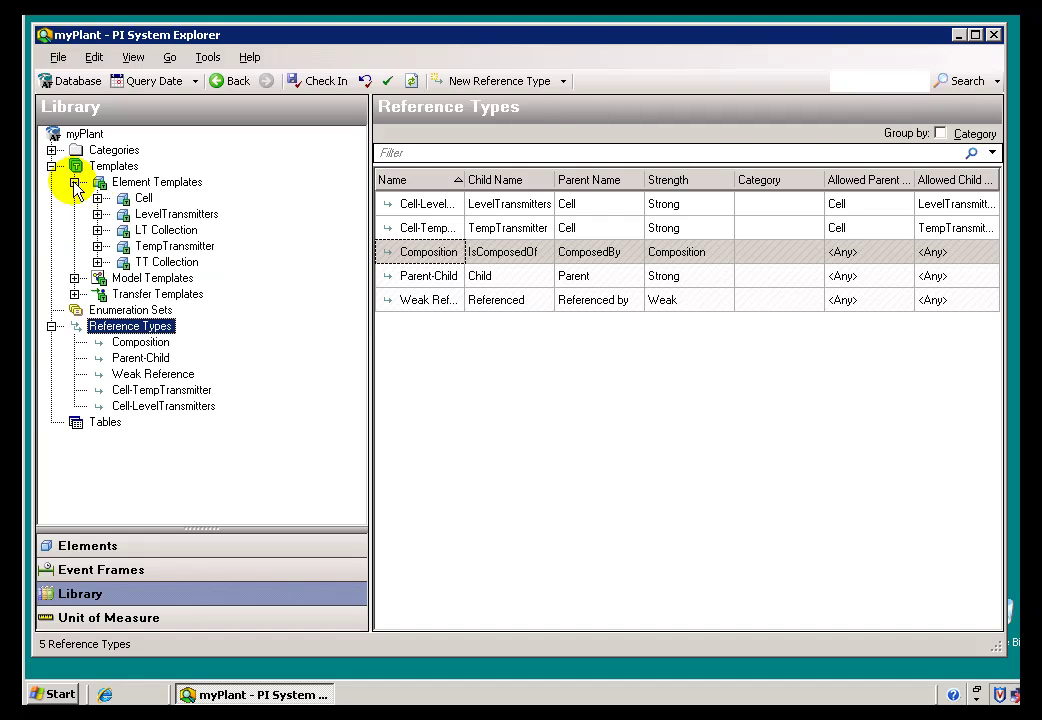
{"action": "left_click", "coordinate": [145, 230]}
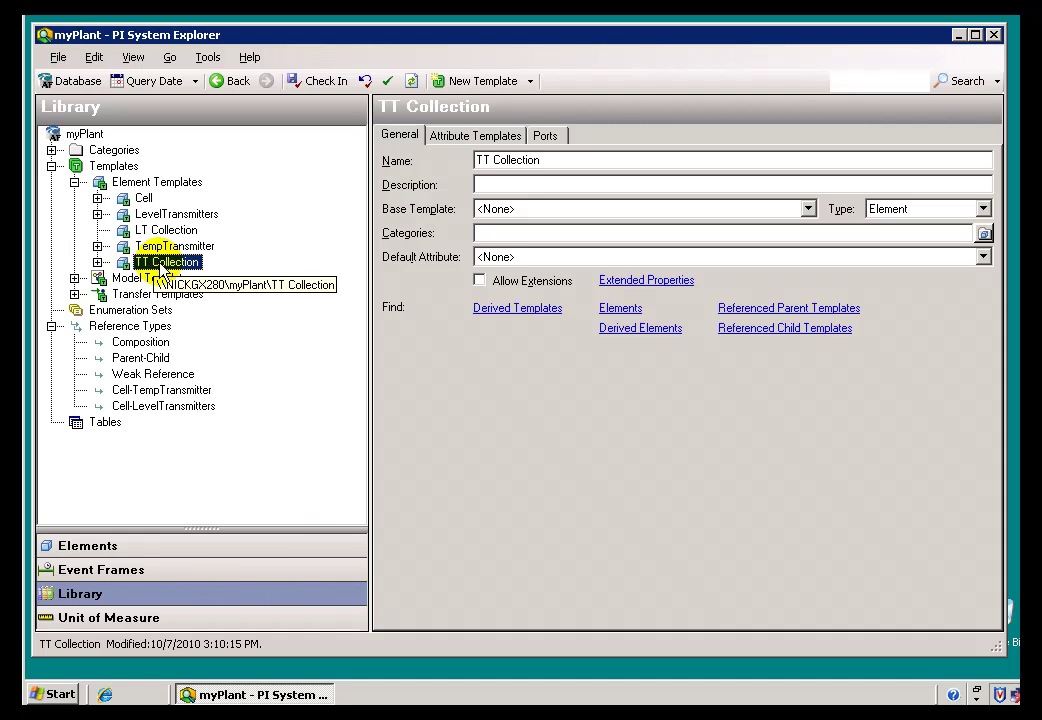
{"action": "right_click", "coordinate": [160, 268]}
{"action": "mouse_move", "coordinate": [263, 273]}
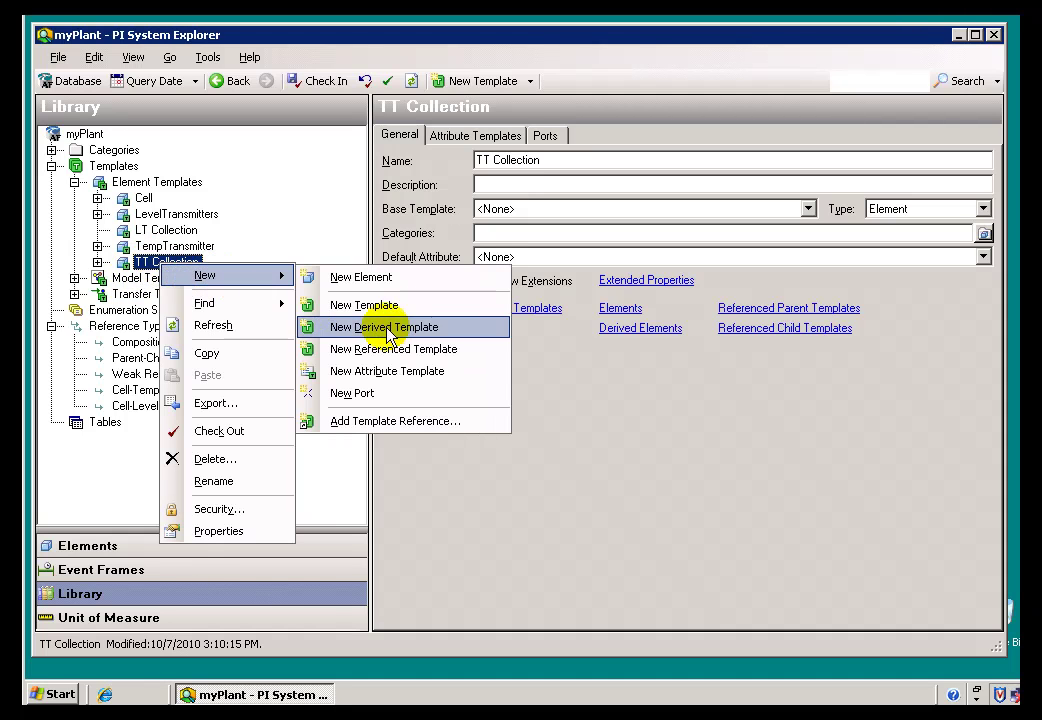
{"action": "left_click", "coordinate": [378, 422]}
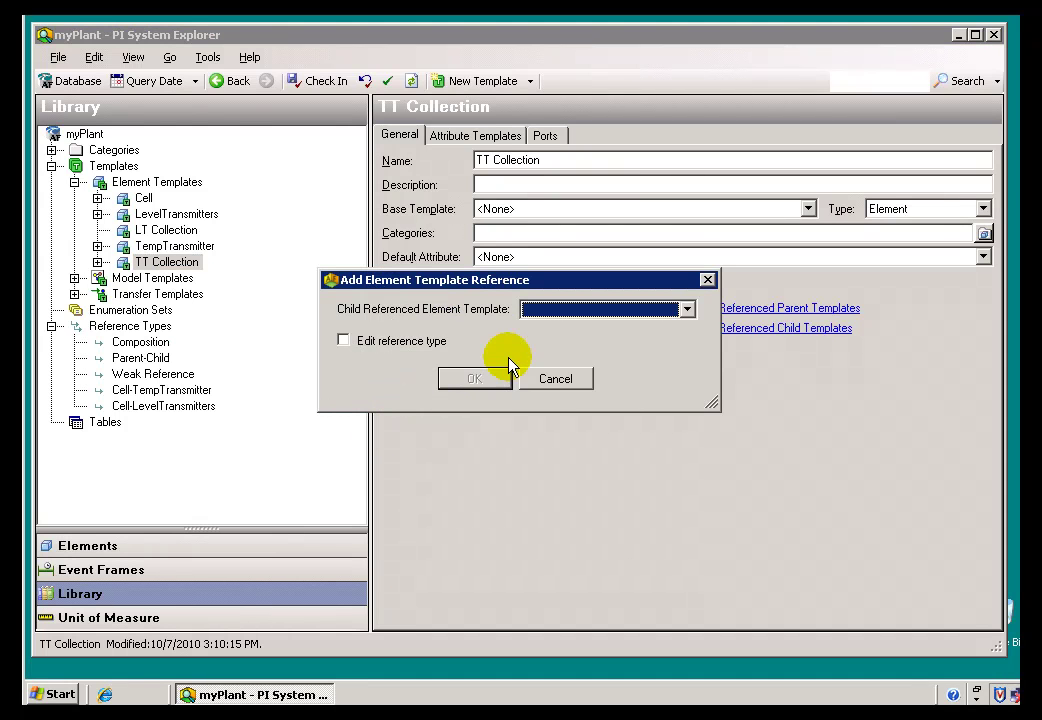
{"action": "left_click", "coordinate": [686, 312]}
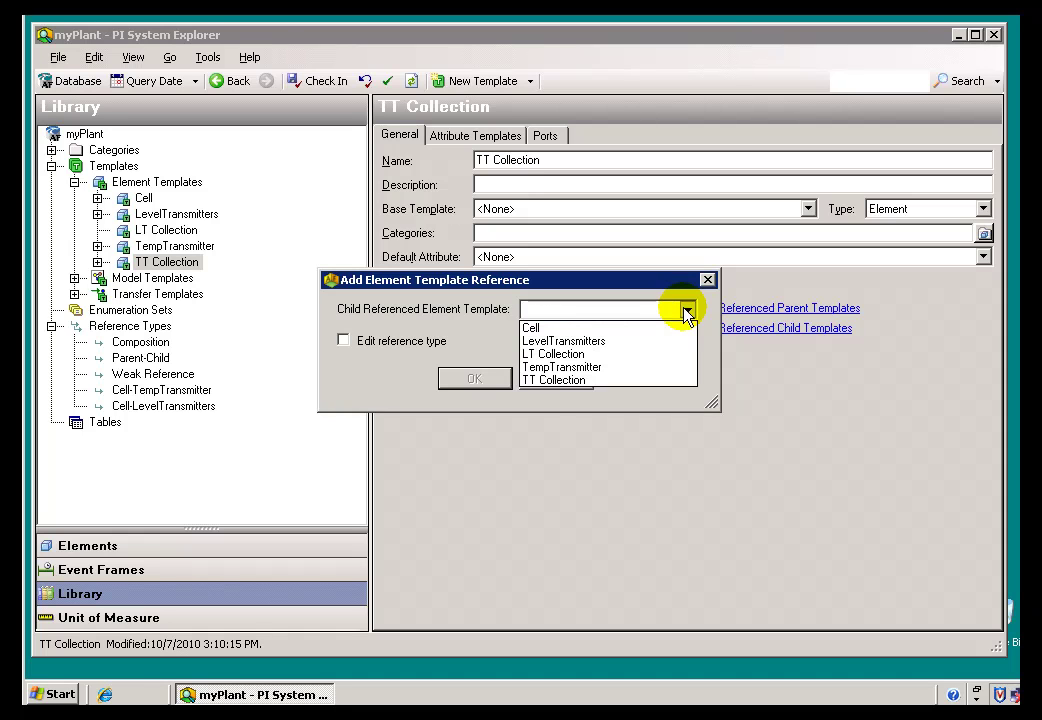
{"action": "left_click", "coordinate": [545, 368]}
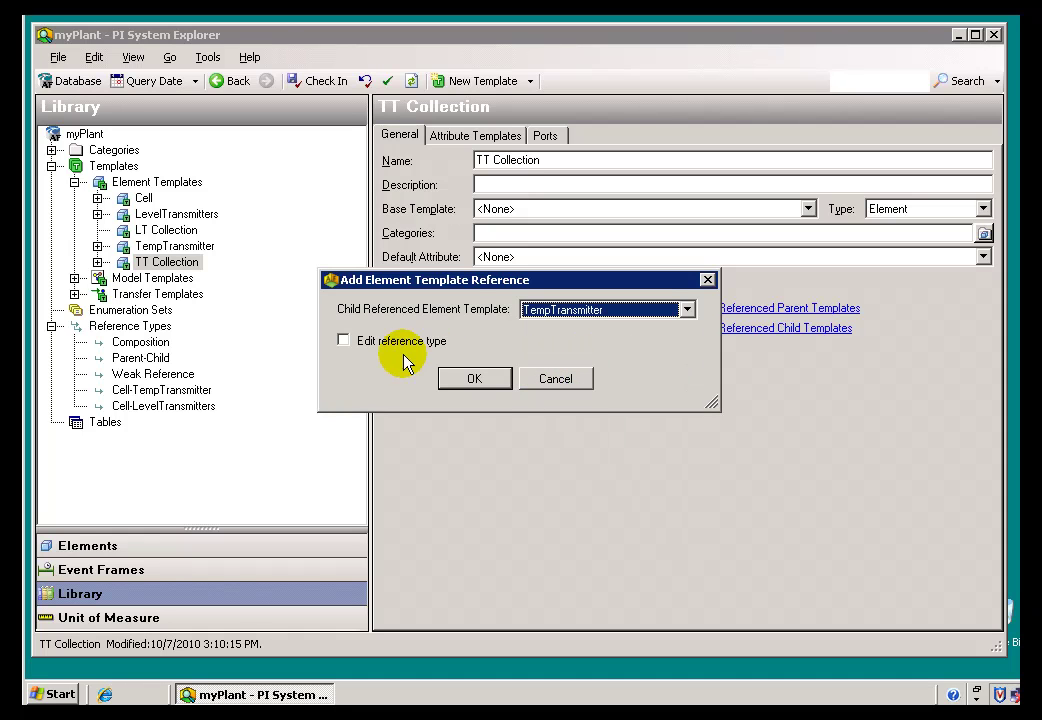
{"action": "left_click", "coordinate": [343, 341]}
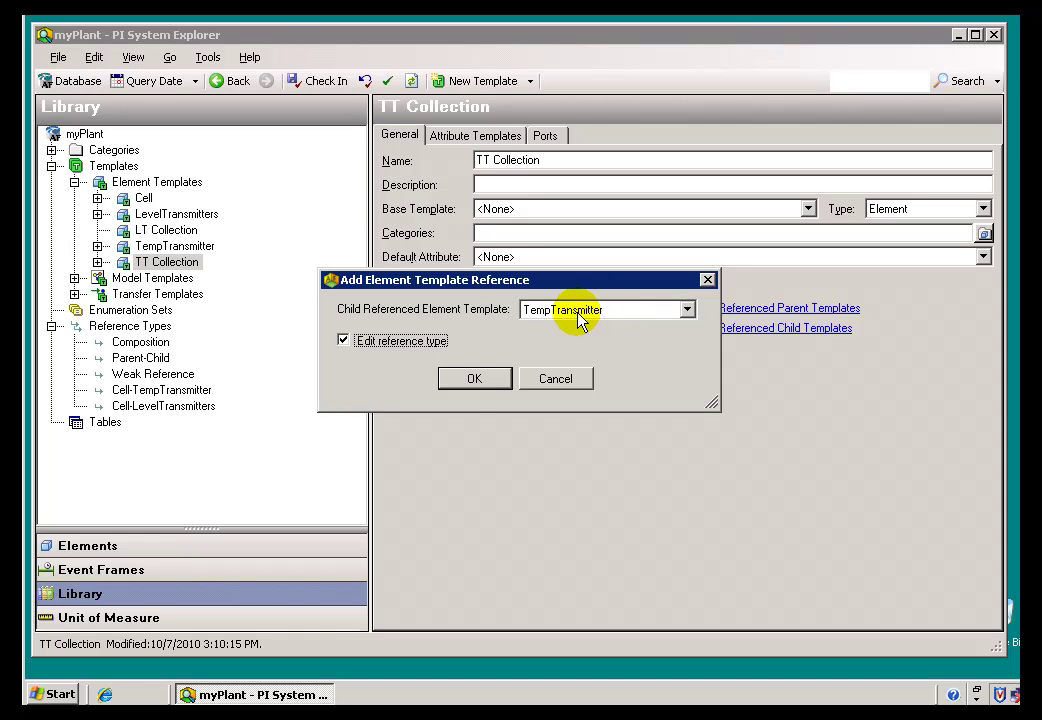
{"action": "left_click", "coordinate": [466, 394]}
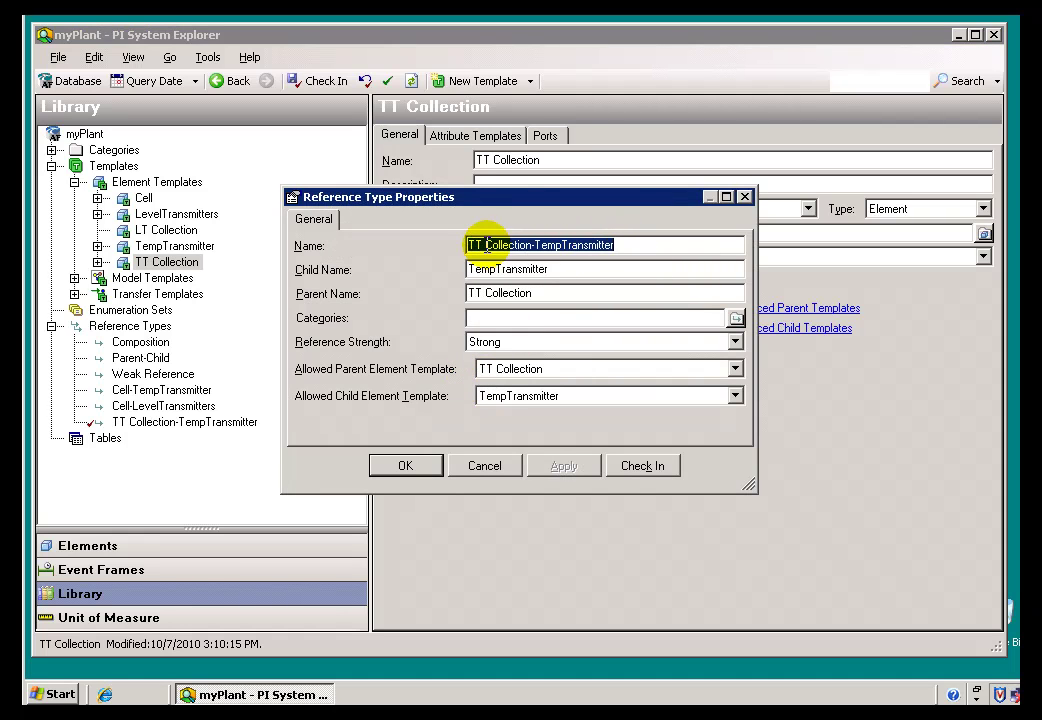
- Set the reference strength between TT Collection and TempTransmitter to Weak, keep its other properties, and accept the TempTransmitter template unchanged
{"action": "left_click", "coordinate": [535, 245]}
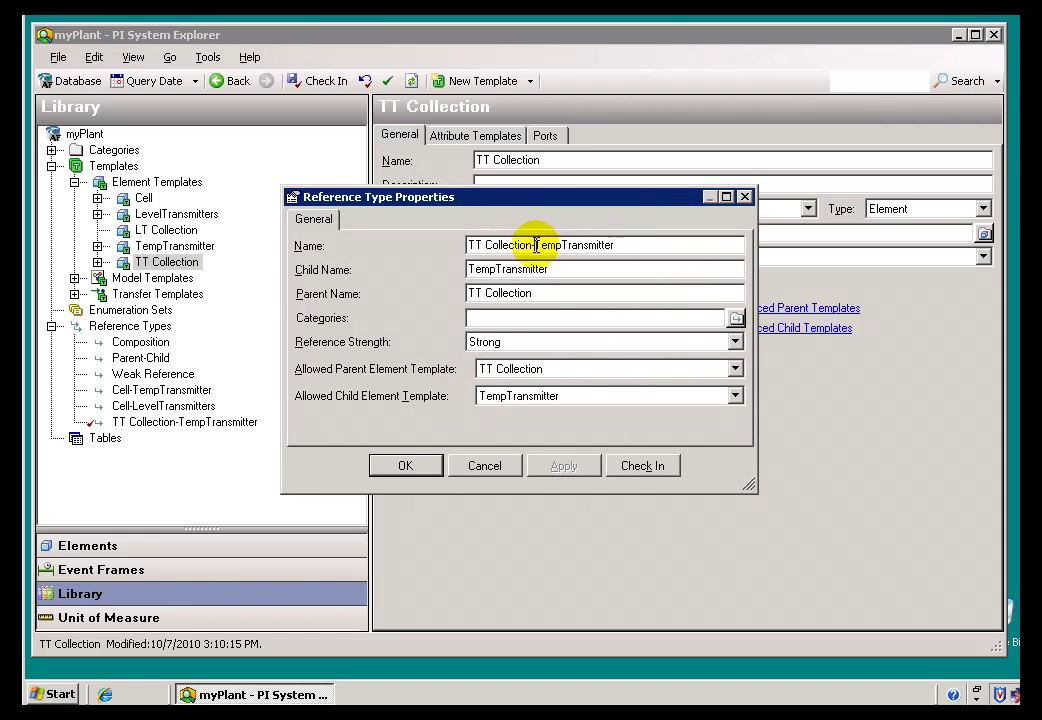
{"action": "mouse_move", "coordinate": [535, 245]}
{"action": "left_mouse_down"}
{"action": "mouse_move", "coordinate": [454, 240]}
{"action": "mouse_move", "coordinate": [530, 243]}
{"action": "left_mouse_up"}
{"action": "left_click", "coordinate": [537, 247]}
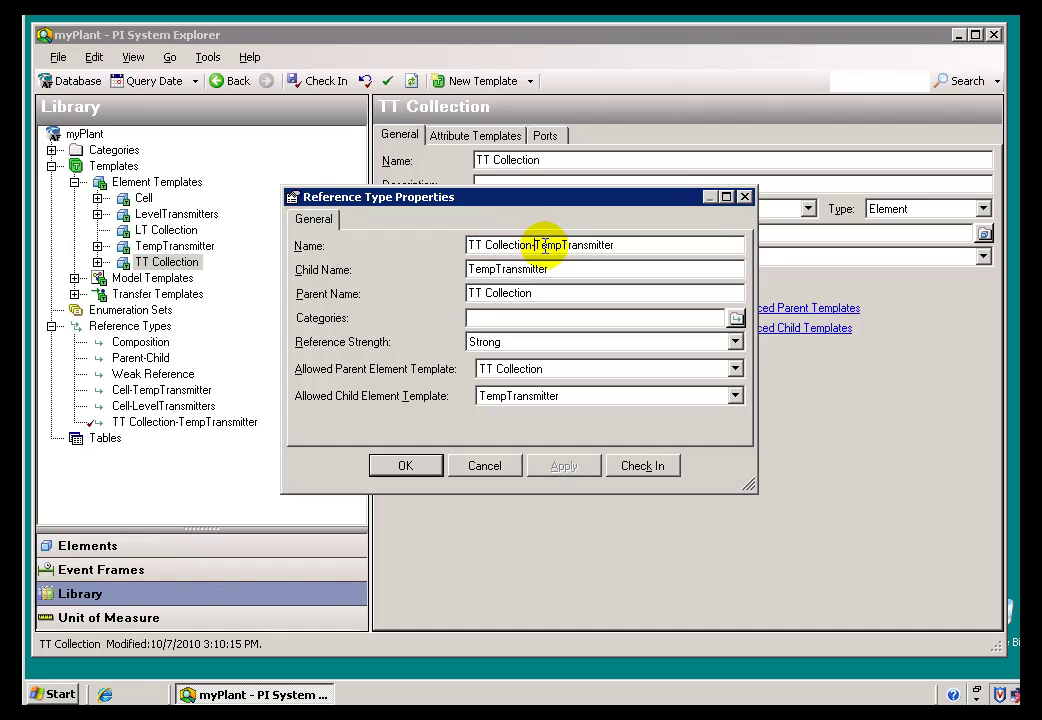
{"action": "left_click_drag", "start_coordinate": [535, 244], "coordinate": [625, 243]}
{"action": "left_click", "coordinate": [628, 245]}
{"action": "left_click", "coordinate": [556, 345]}
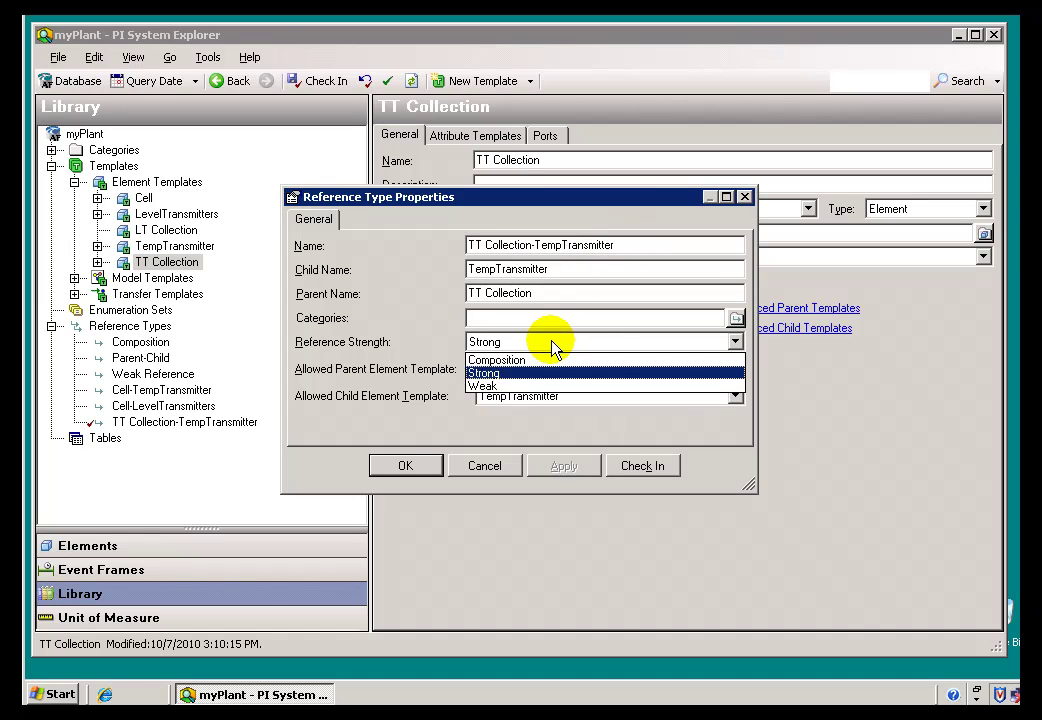
{"action": "left_click", "coordinate": [506, 389]}
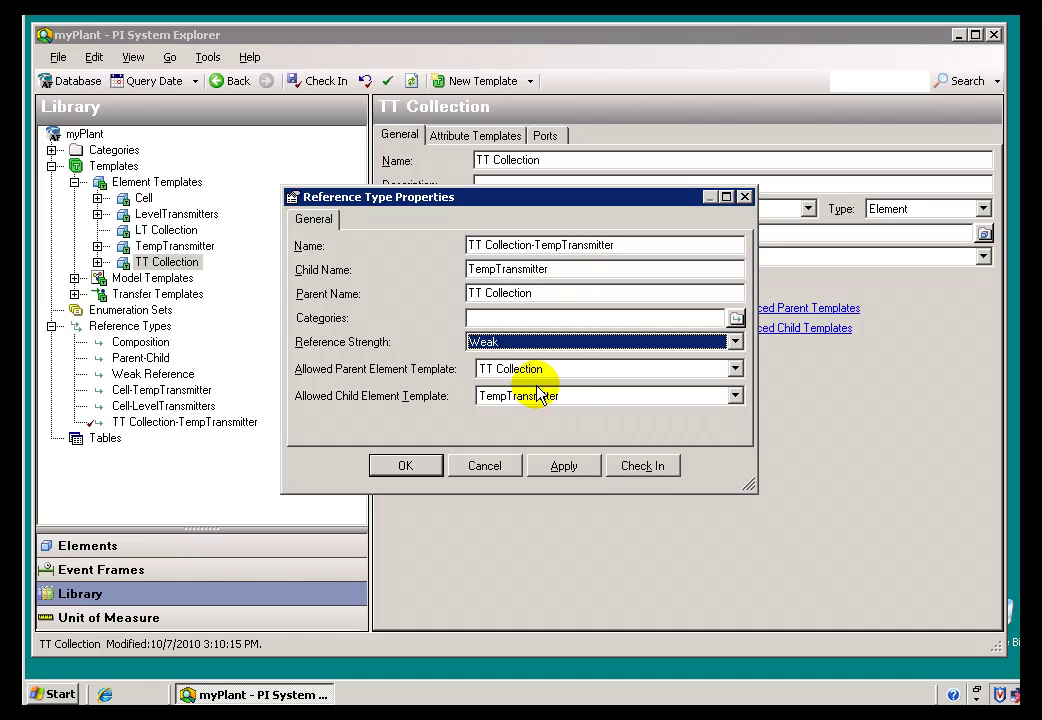
{"action": "left_click", "coordinate": [587, 378]}
{"action": "left_click", "coordinate": [587, 372]}
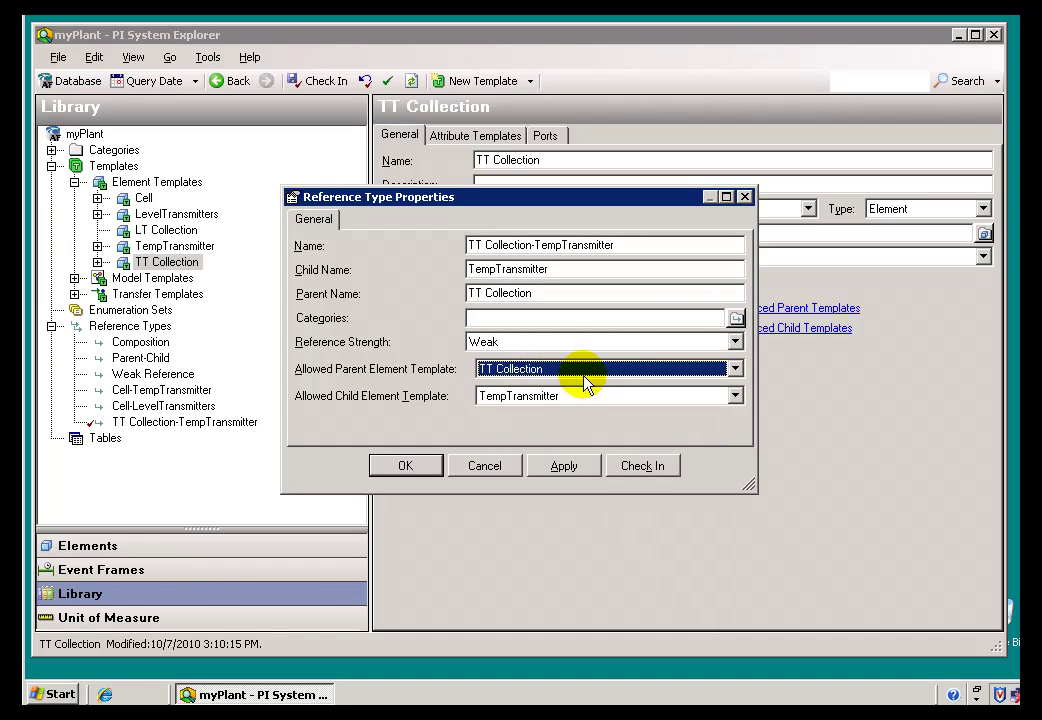
{"action": "left_click", "coordinate": [405, 466]}
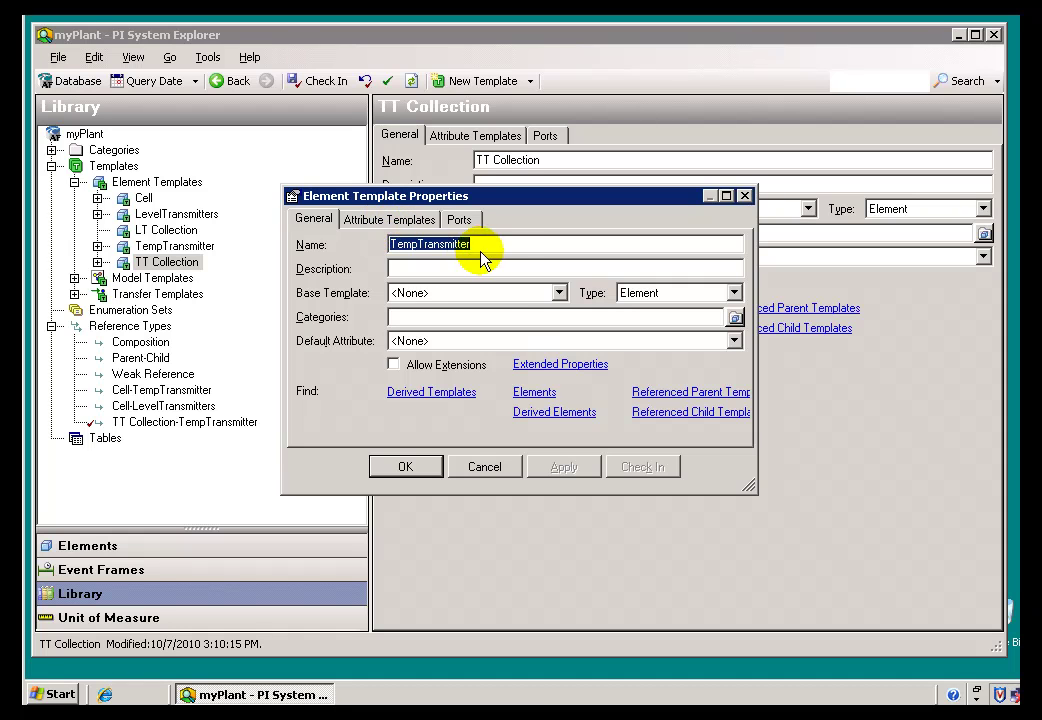
{"action": "left_click", "coordinate": [405, 468]}
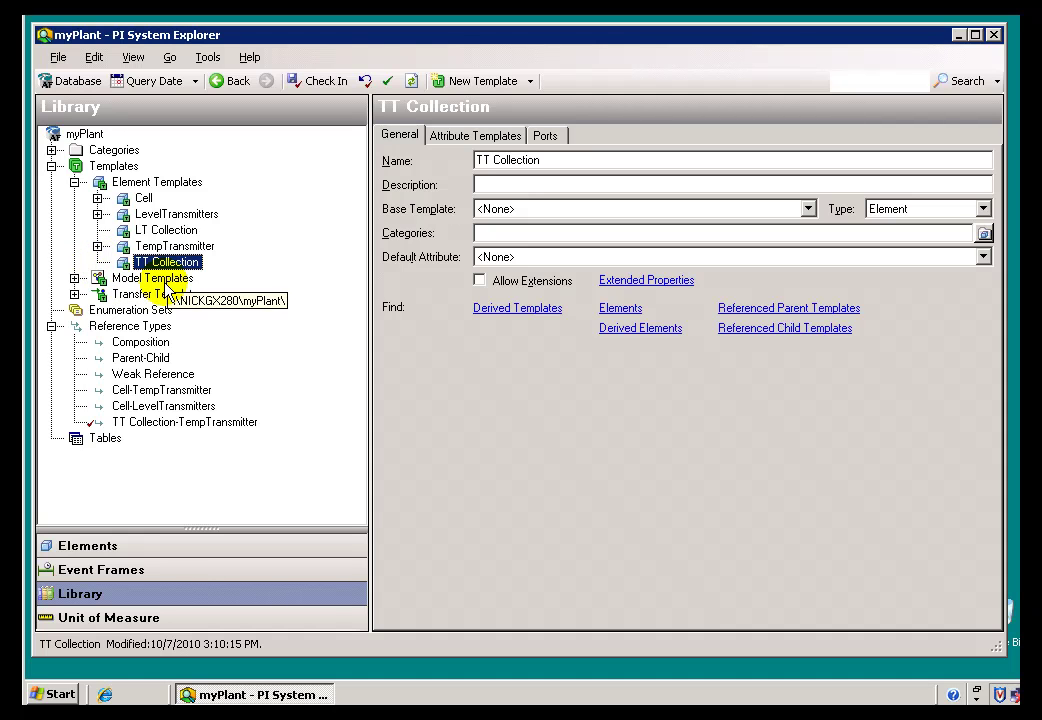
{"action": "left_click", "coordinate": [146, 231]}
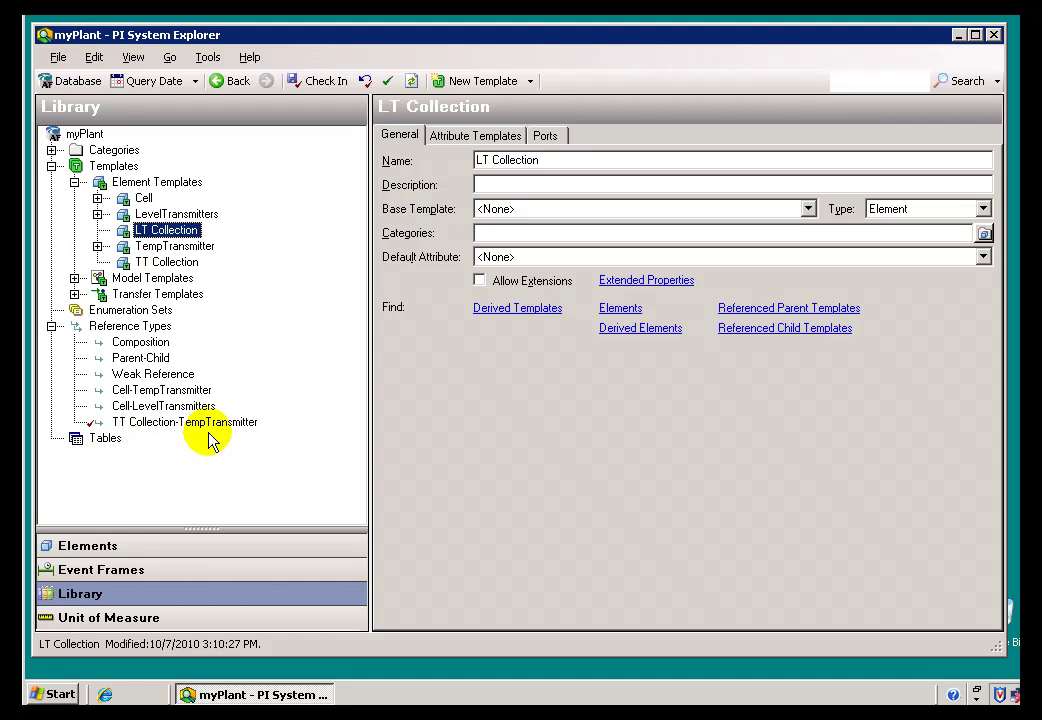
{"action": "right_click", "coordinate": [156, 236]}
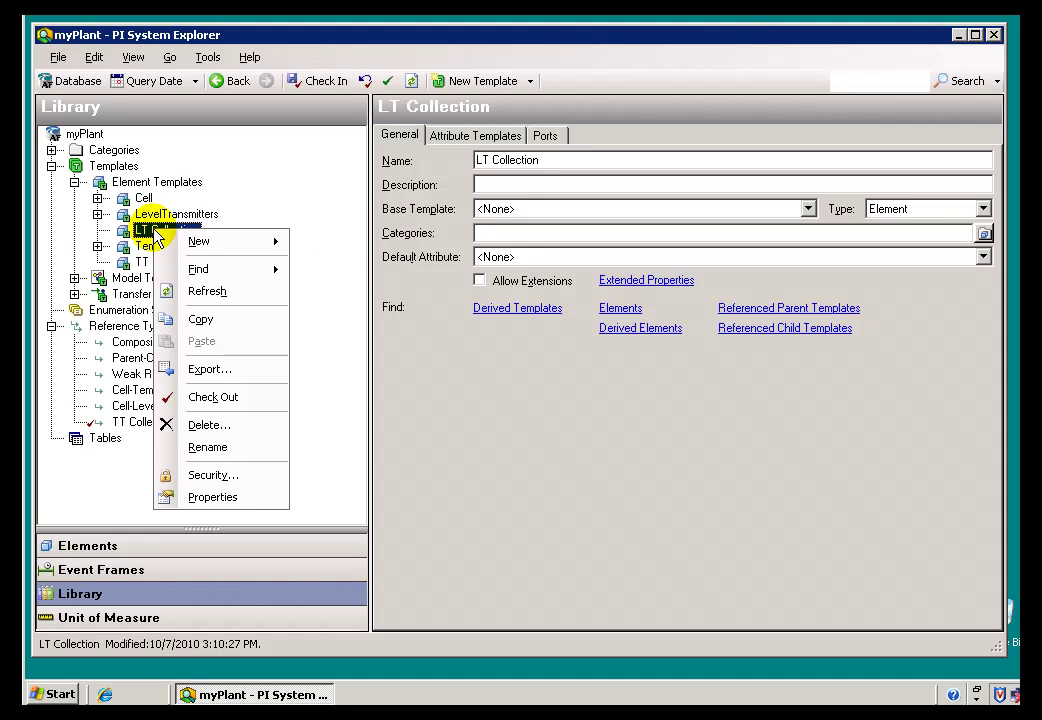
{"action": "mouse_move", "coordinate": [240, 254]}
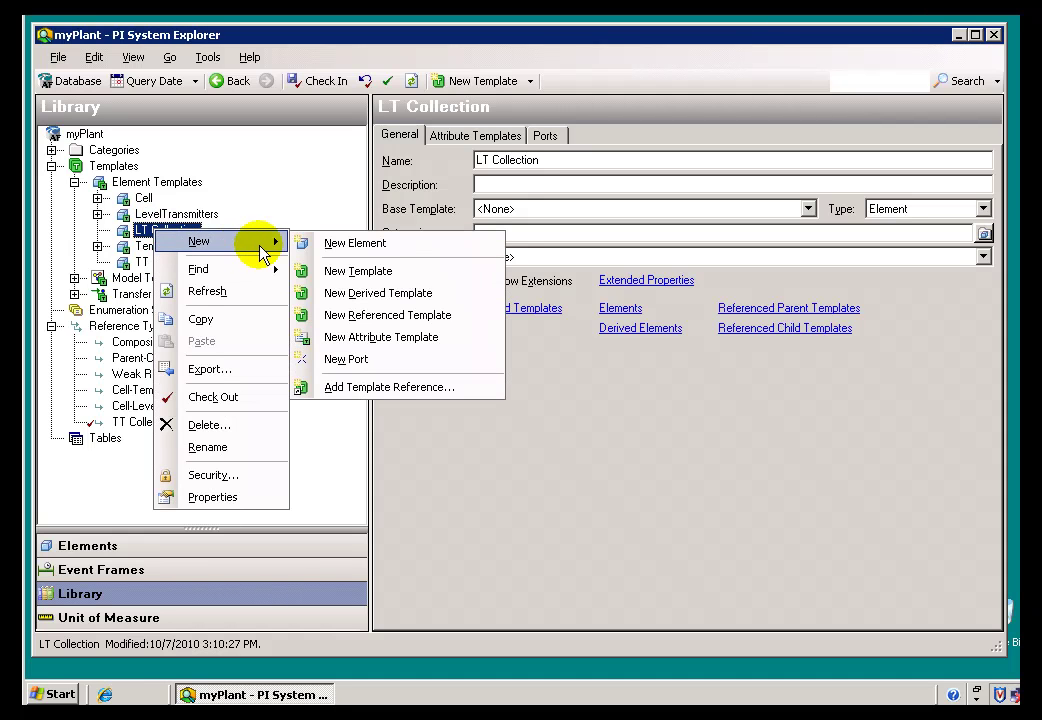
{"action": "left_click", "coordinate": [120, 232]}
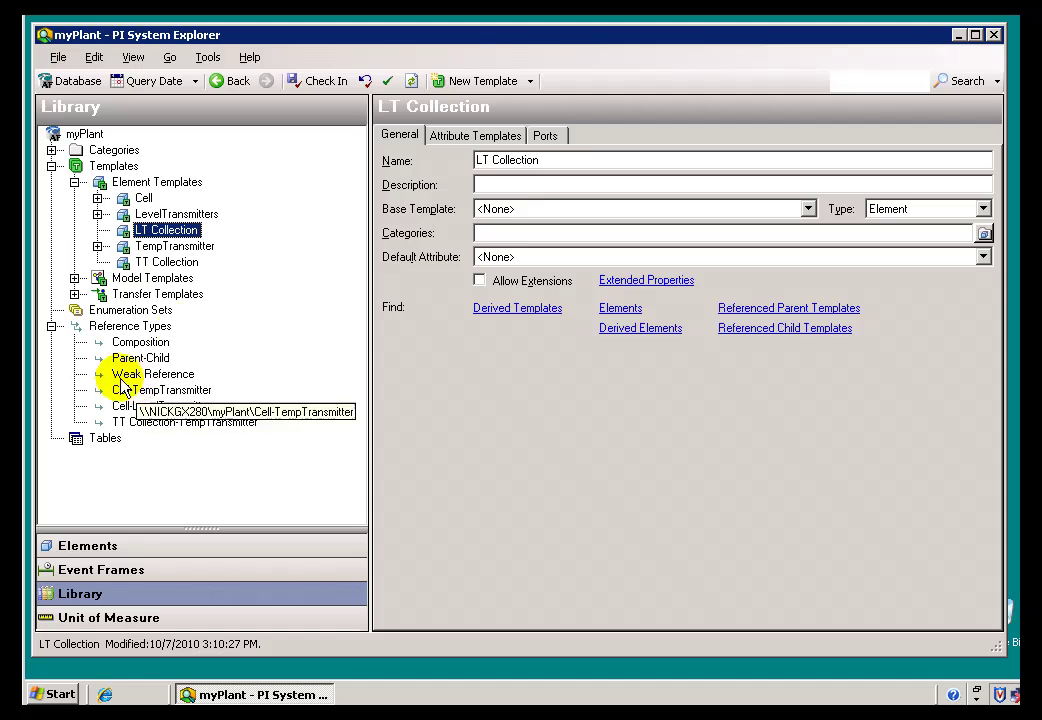
- Return to the element hierarchy and start adding an element reference under Equipment's TT Collection1
{"action": "left_click", "coordinate": [105, 548]}
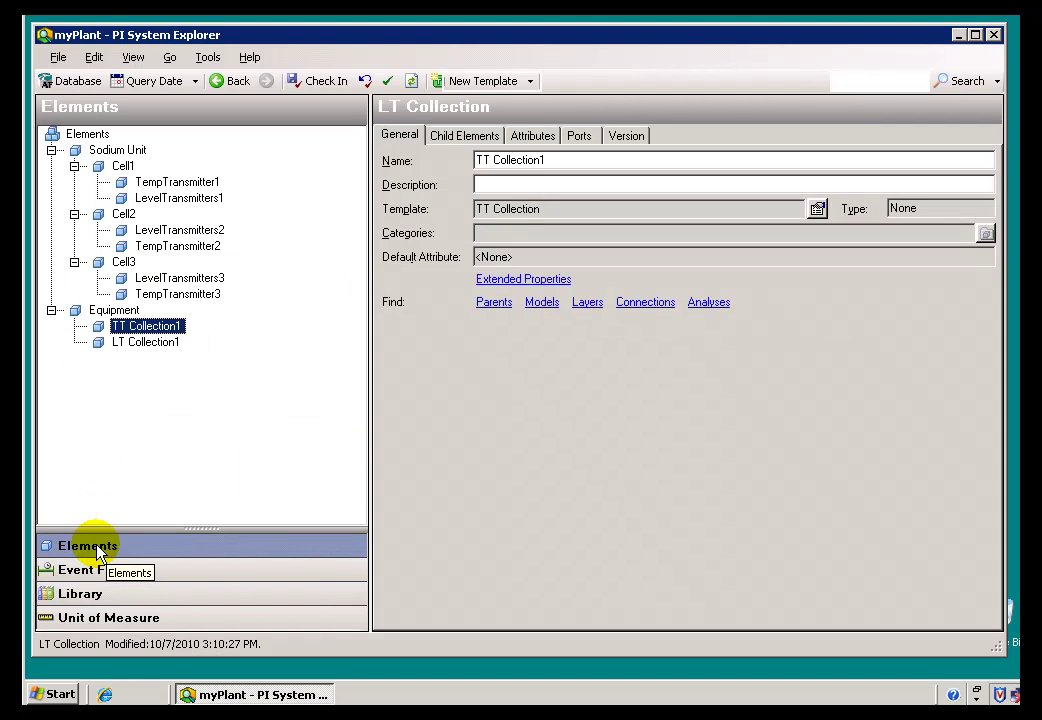
{"action": "left_click", "coordinate": [136, 184]}
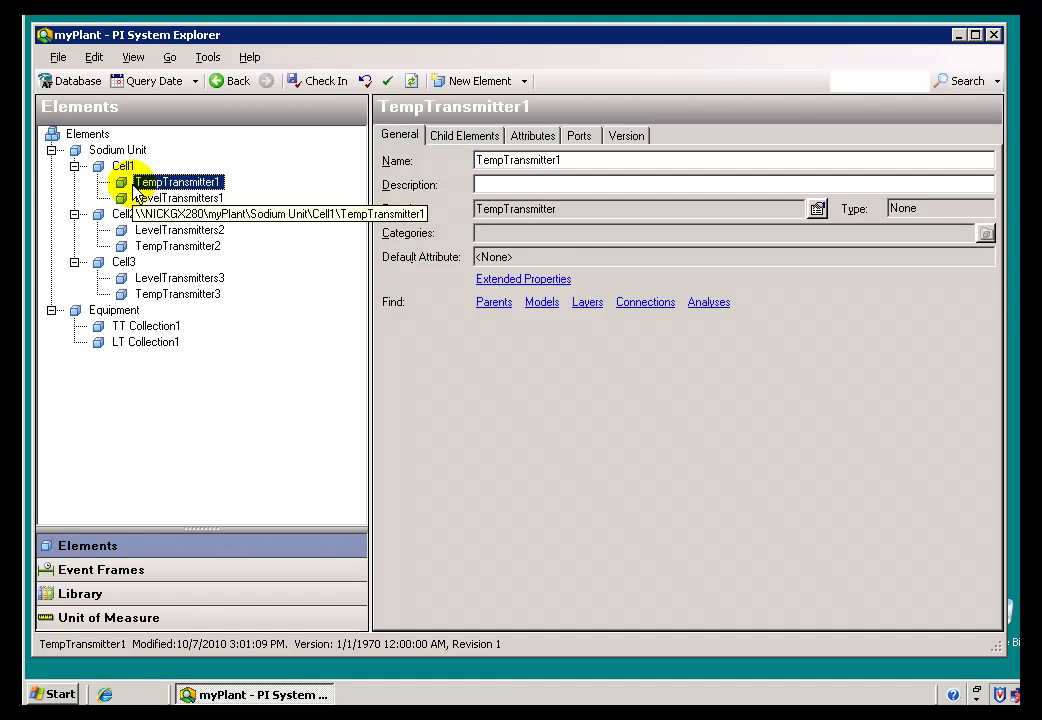
{"action": "left_click", "coordinate": [160, 328]}
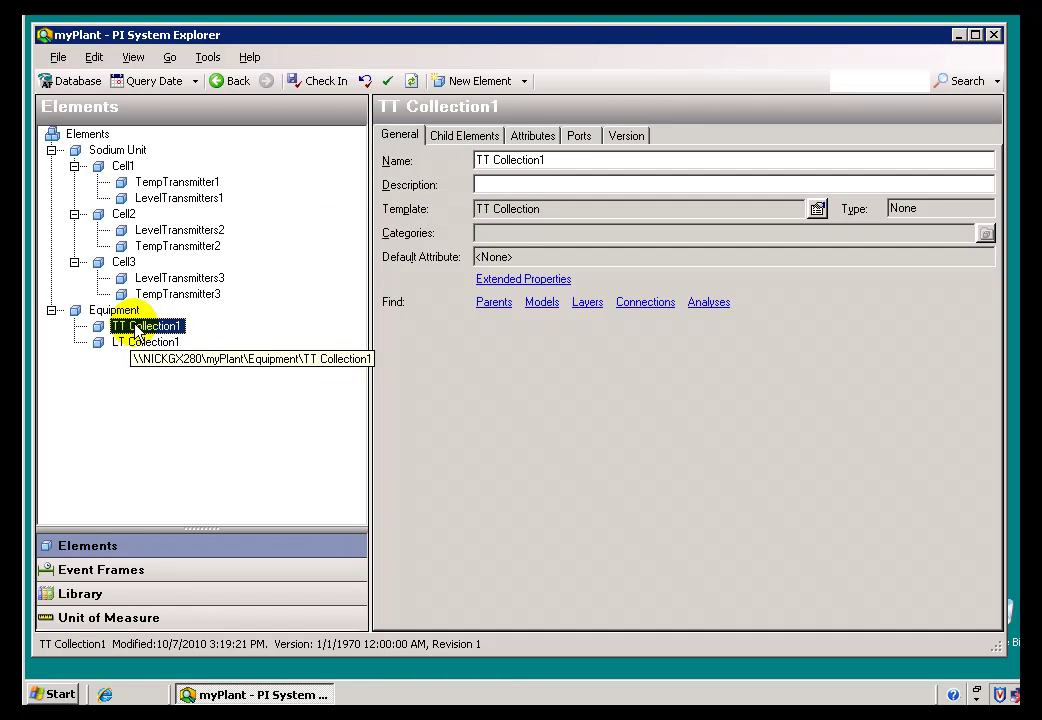
{"action": "right_click", "coordinate": [130, 328]}
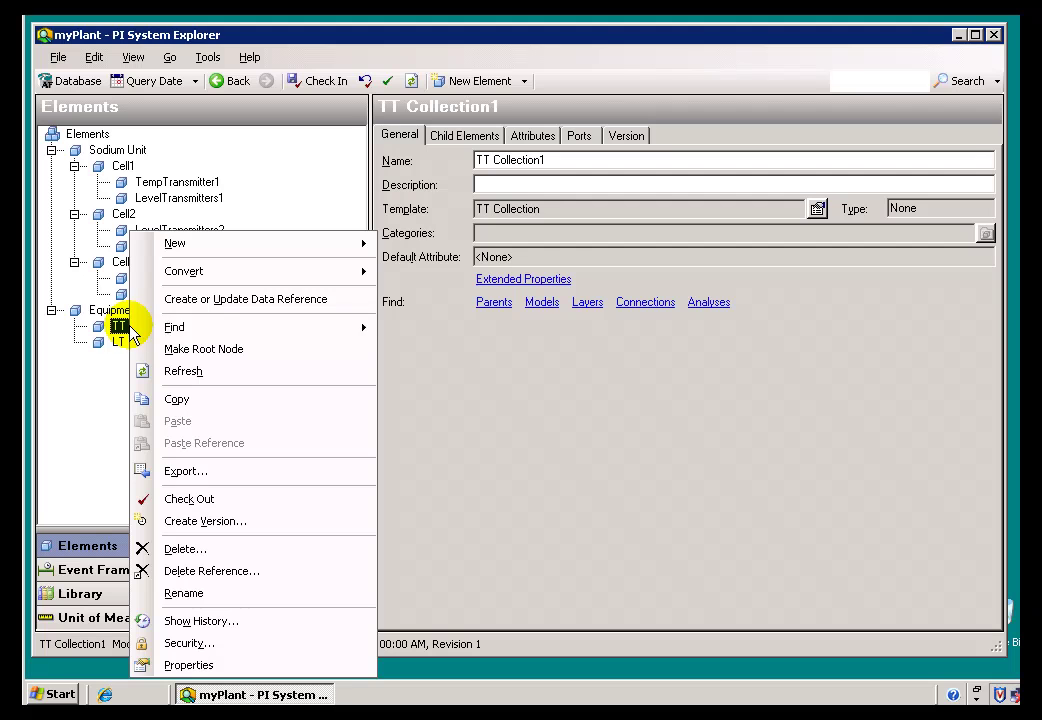
{"action": "mouse_move", "coordinate": [306, 246]}
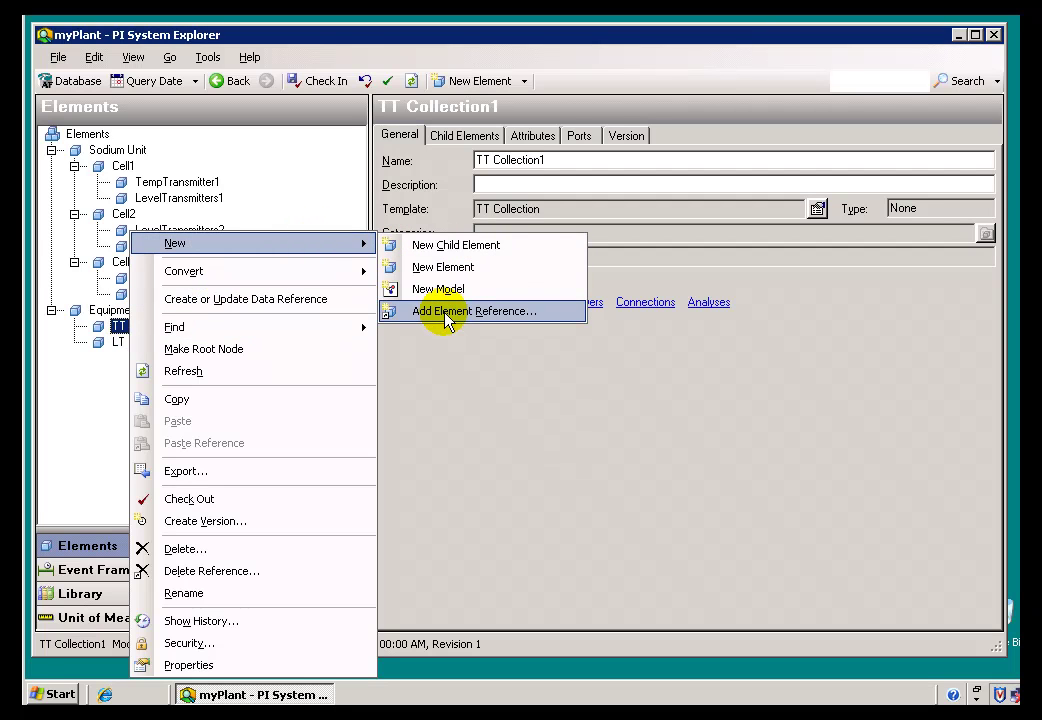
{"action": "left_click", "coordinate": [105, 383]}
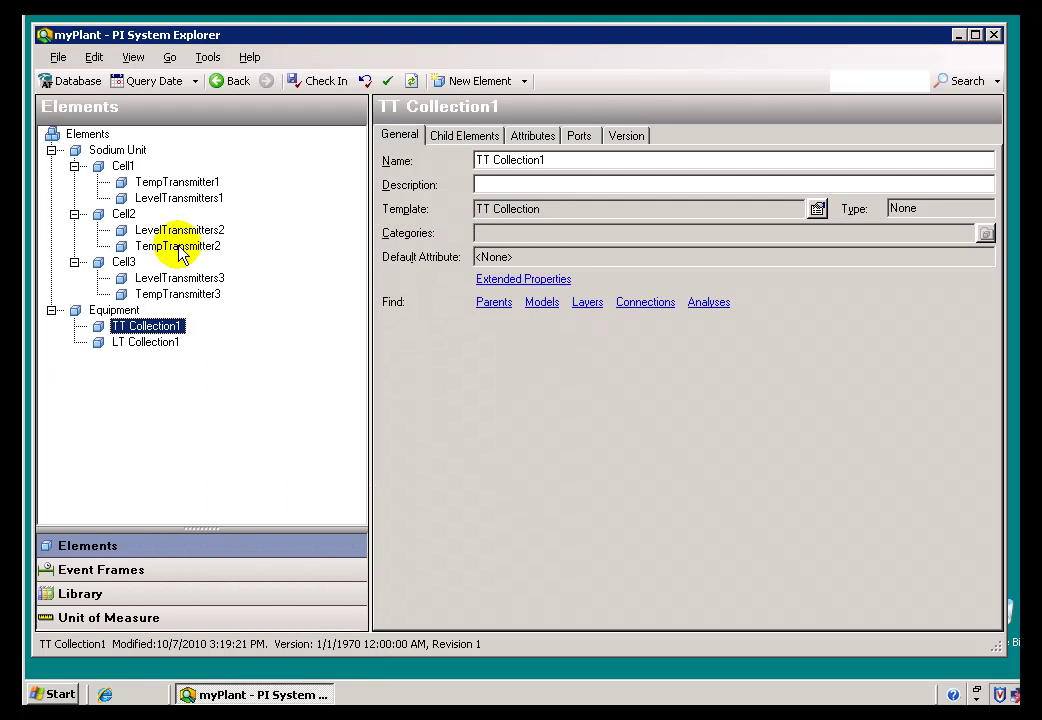
{"action": "right_click", "coordinate": [145, 333]}
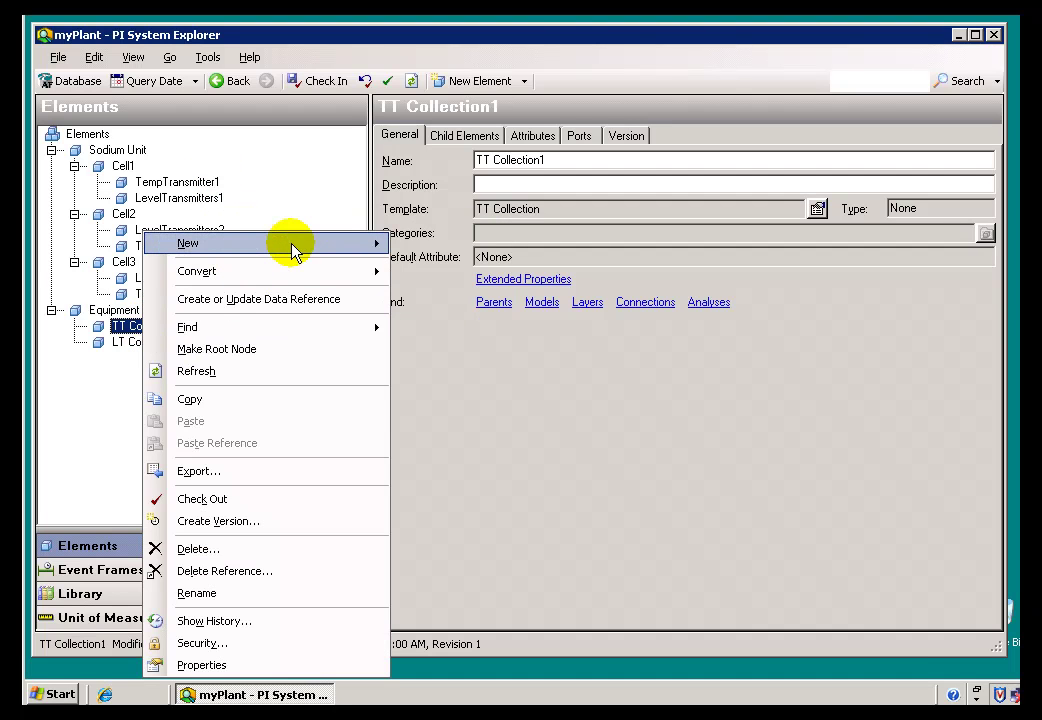
{"action": "mouse_move", "coordinate": [372, 242]}
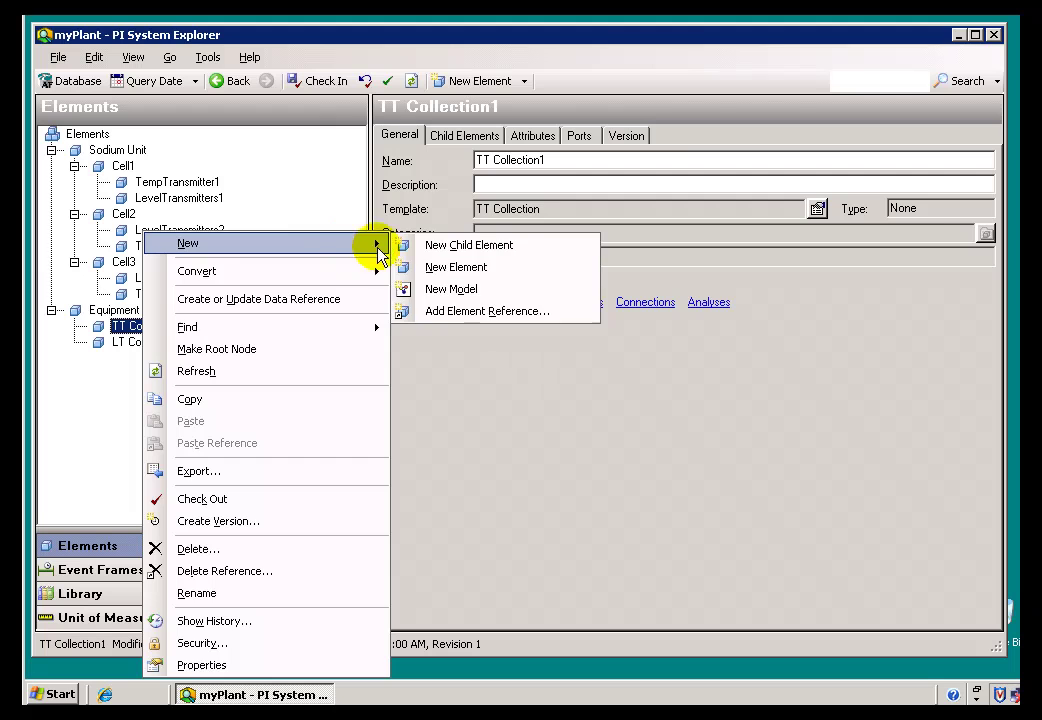
{"action": "left_click", "coordinate": [452, 312]}
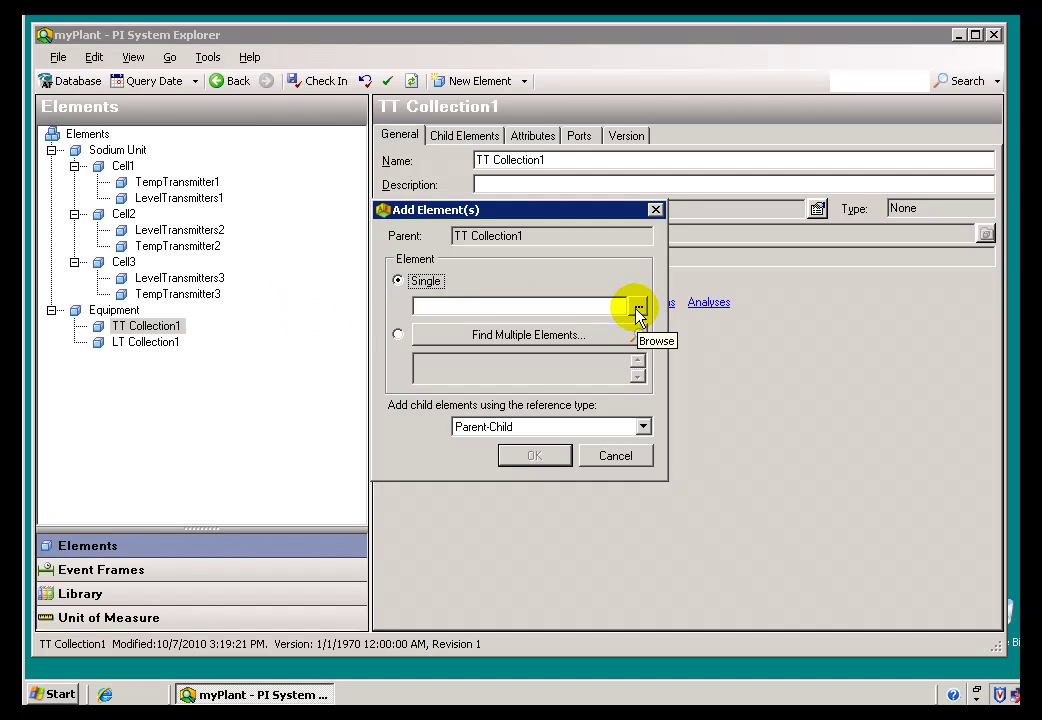
- Choose TempTransmitter1 from Cell1 of Sodium Unit as the single element to reference
{"action": "left_click", "coordinate": [642, 427]}
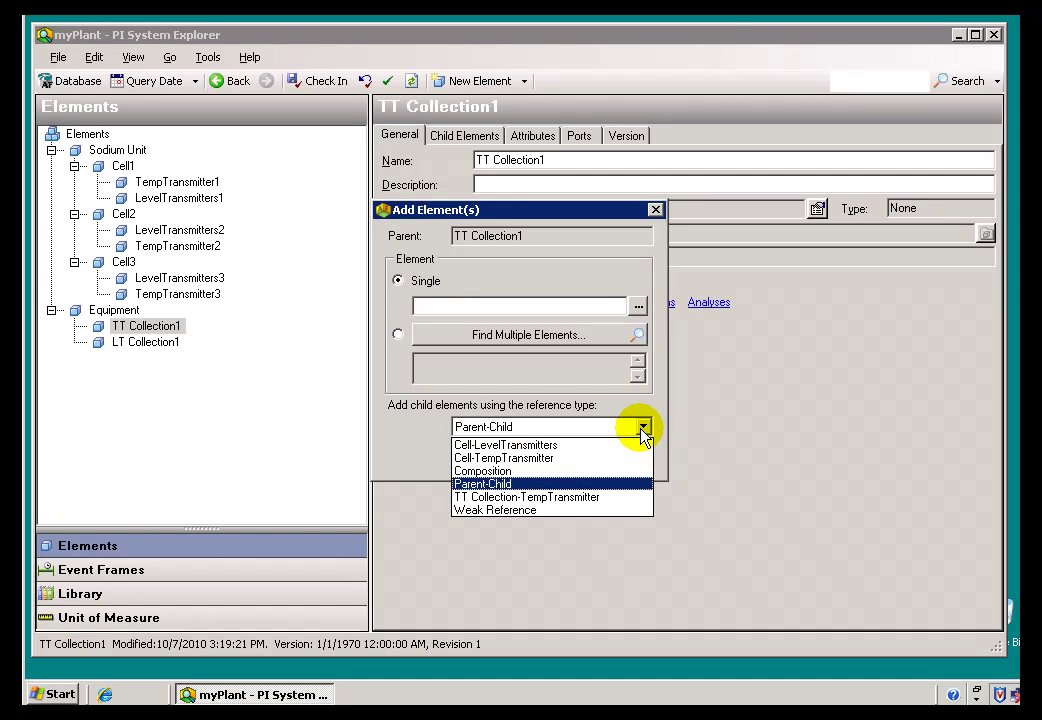
{"action": "left_click", "coordinate": [642, 428]}
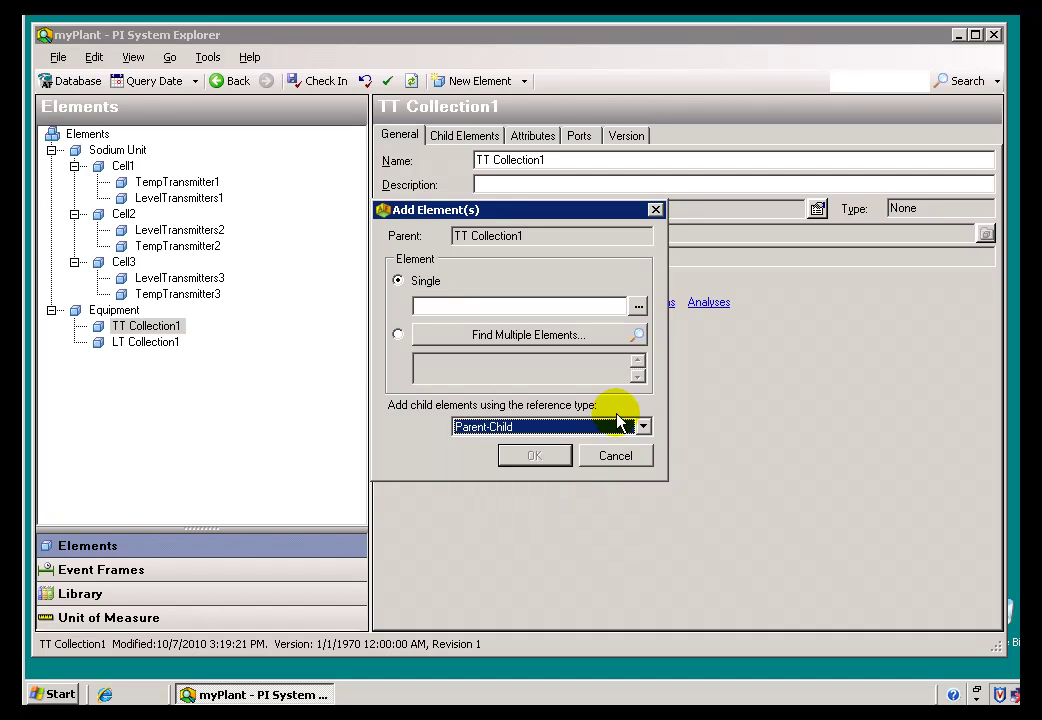
{"action": "left_click", "coordinate": [636, 307]}
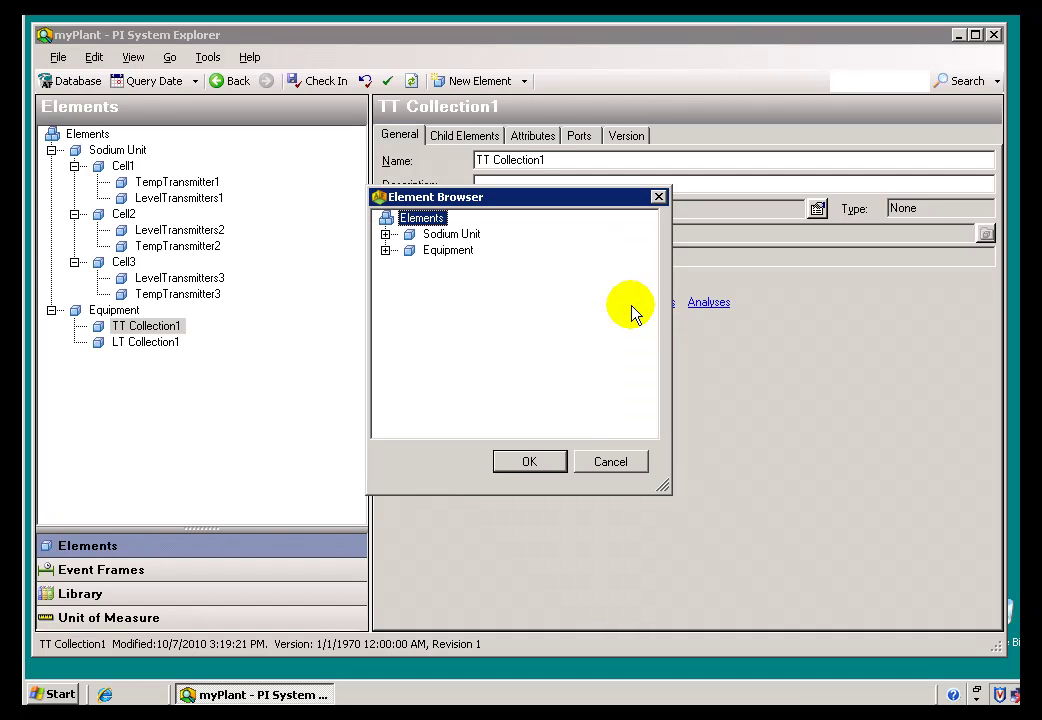
{"action": "left_click", "coordinate": [385, 234]}
{"action": "left_click", "coordinate": [408, 250]}
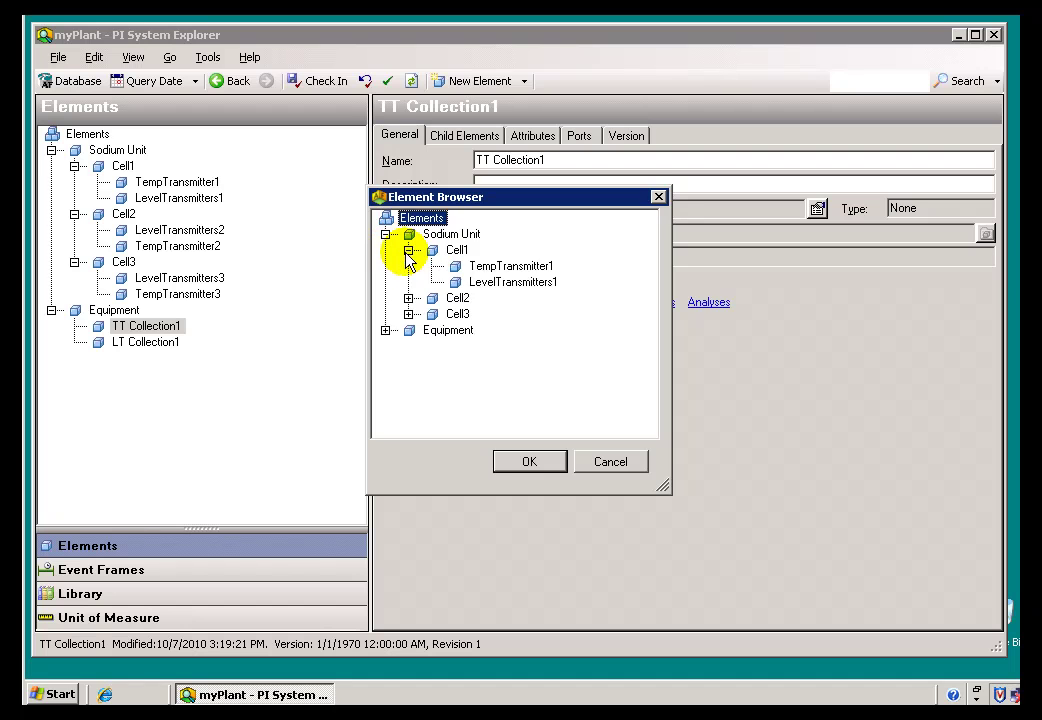
{"action": "left_click", "coordinate": [494, 266]}
{"action": "left_click", "coordinate": [529, 461]}
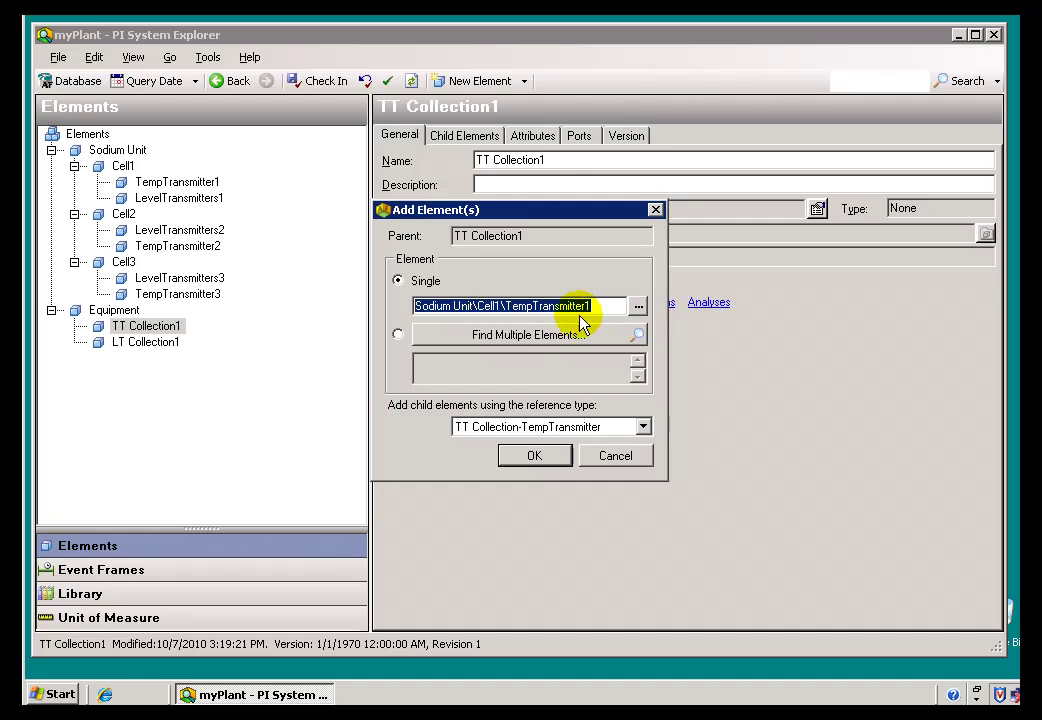
- Add the chosen element with the TT Collection-TempTransmitter reference type and expand TT Collection1
{"action": "left_click", "coordinate": [643, 427]}
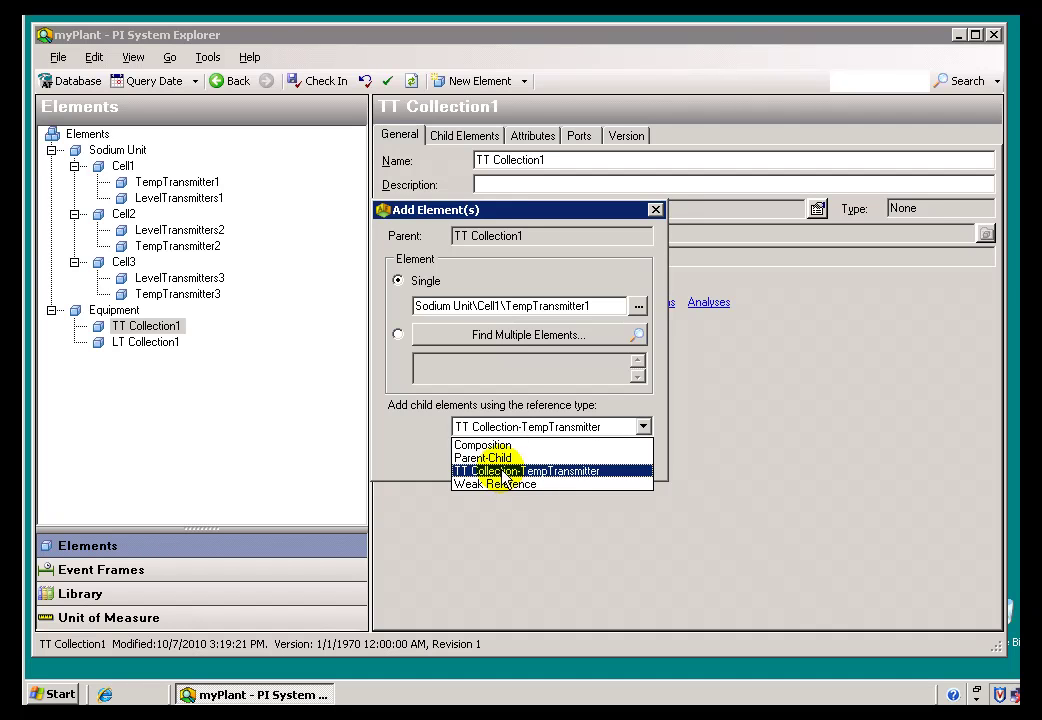
{"action": "left_click", "coordinate": [494, 471]}
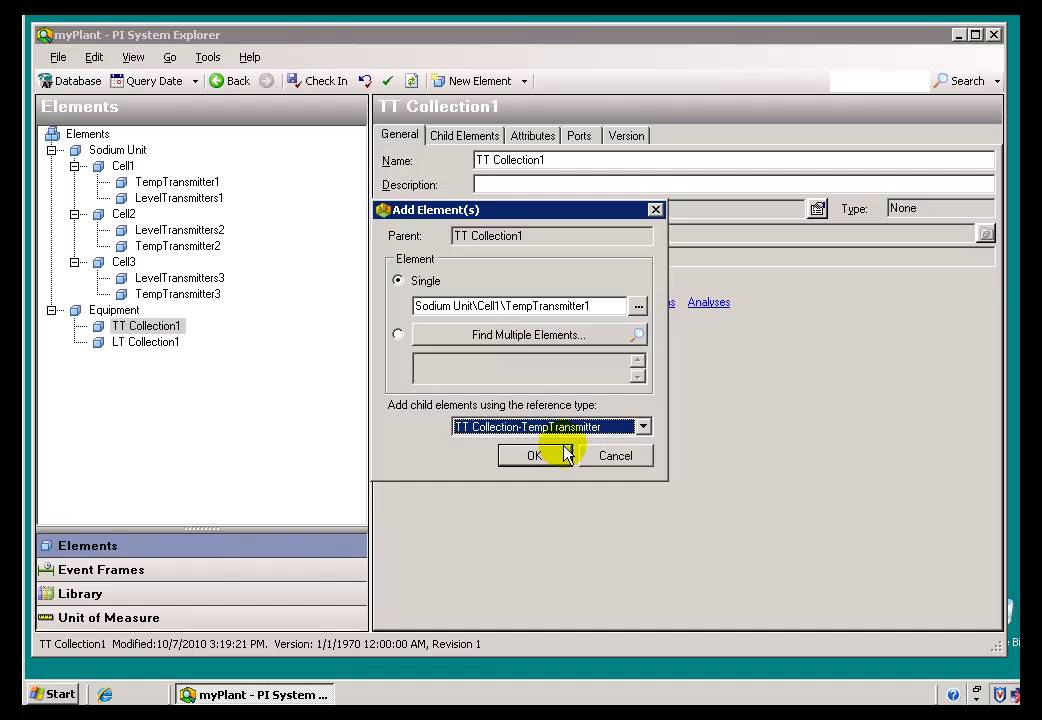
{"action": "left_click", "coordinate": [531, 457]}
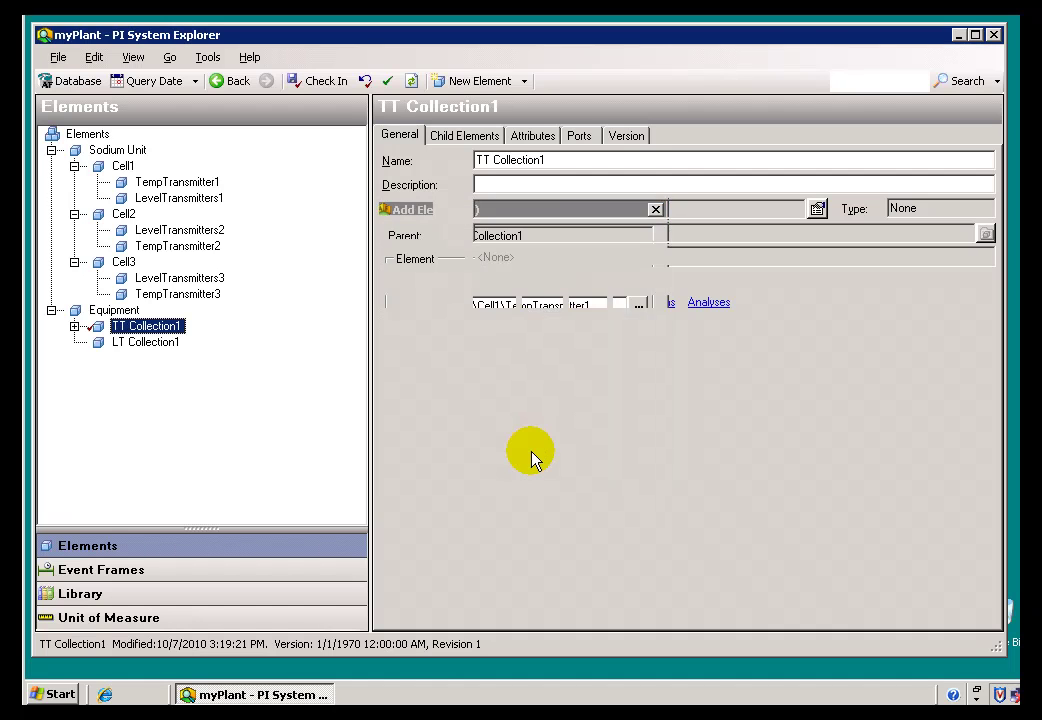
{"action": "left_click", "coordinate": [74, 326]}
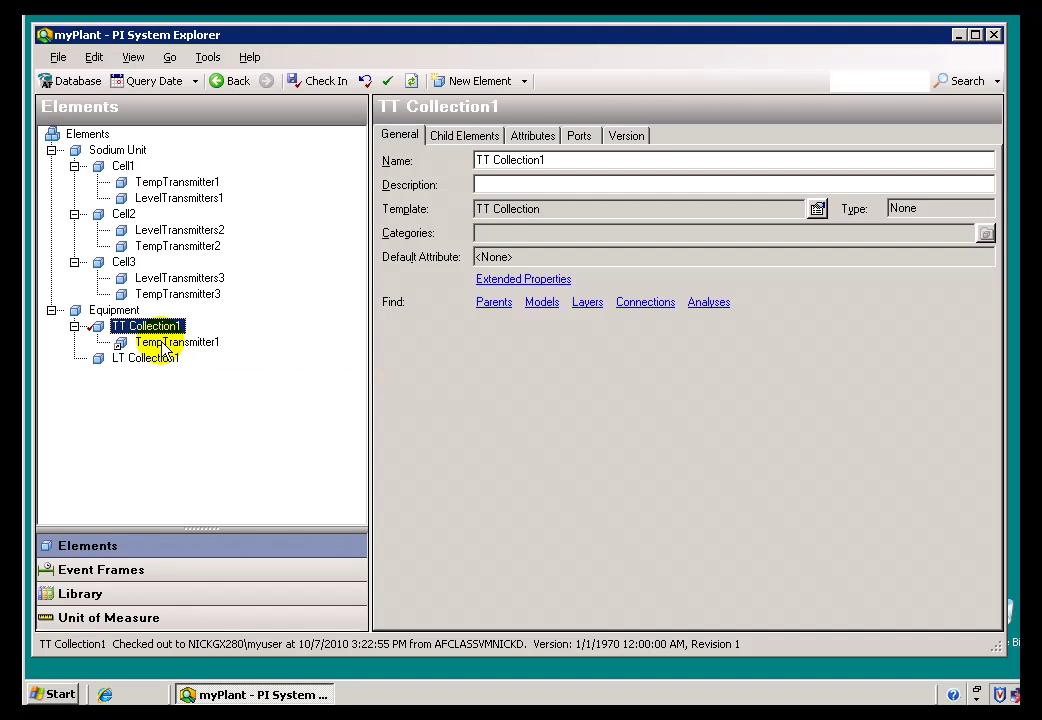
- Reference Cell2's TempTransmitter2 under TT Collection1 using the TT Collection-TempTransmitter reference type
{"action": "left_click", "coordinate": [205, 246]}
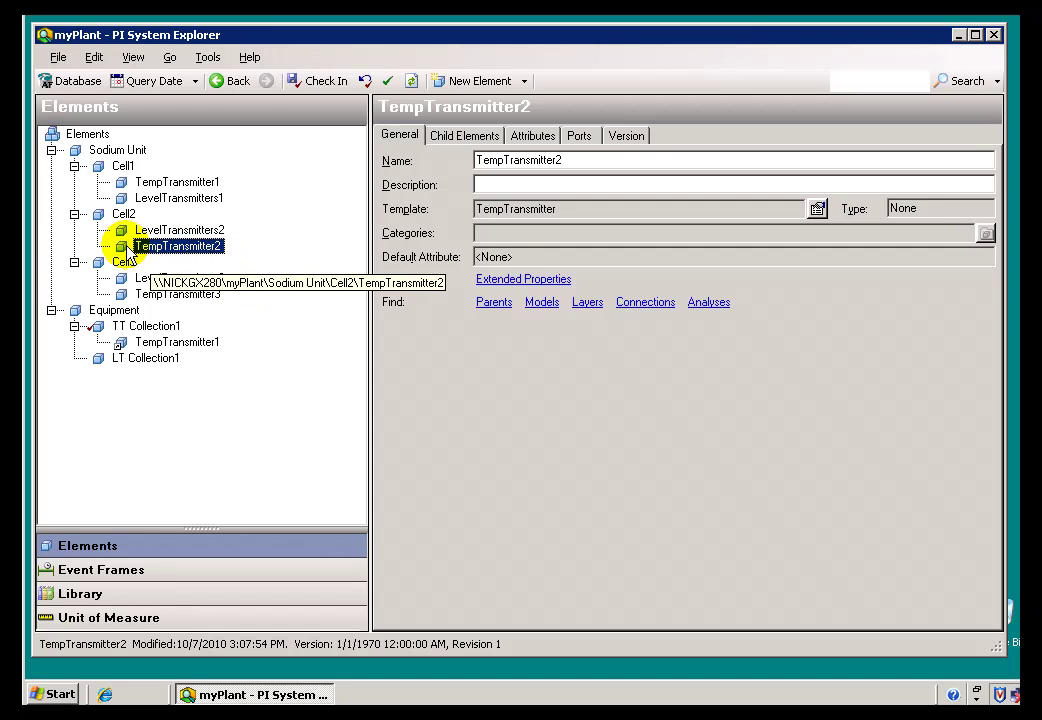
{"action": "left_click_drag", "start_coordinate": [150, 278], "coordinate": [128, 344]}
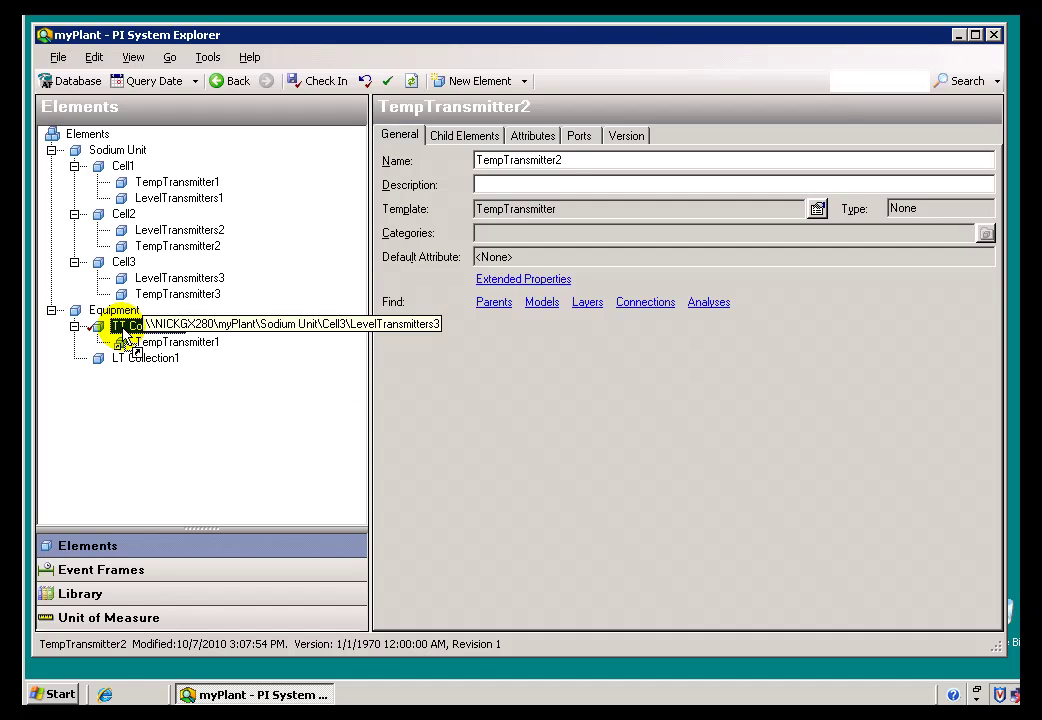
{"action": "left_click_drag", "start_coordinate": [124, 330], "coordinate": [127, 328]}
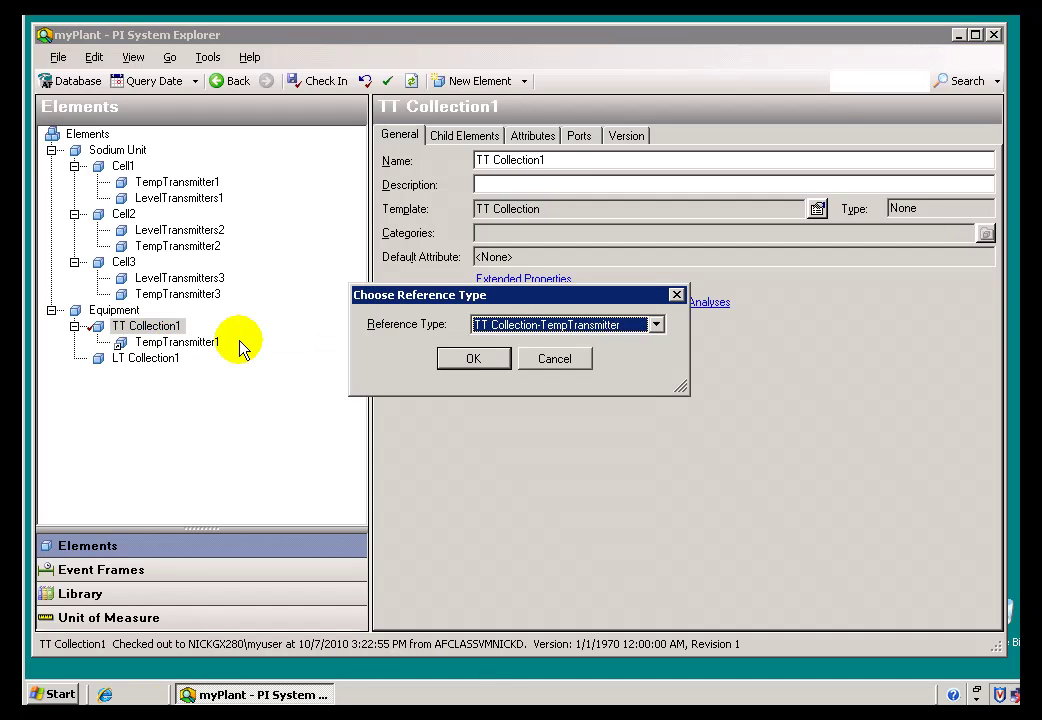
{"action": "left_click", "coordinate": [655, 325]}
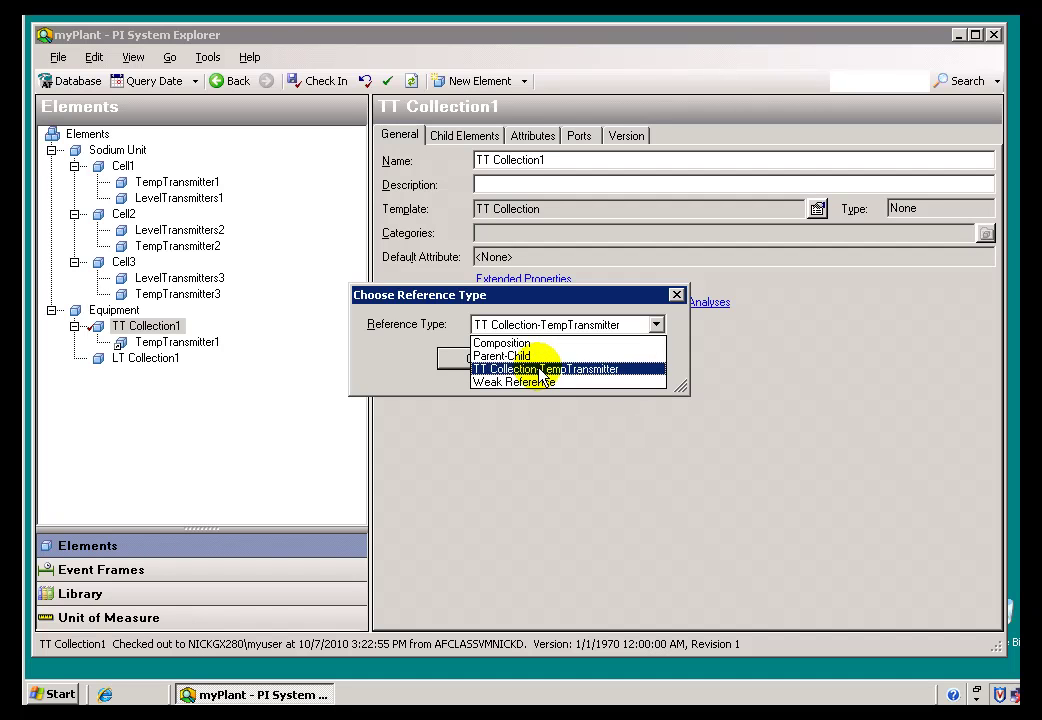
{"action": "left_click", "coordinate": [512, 372]}
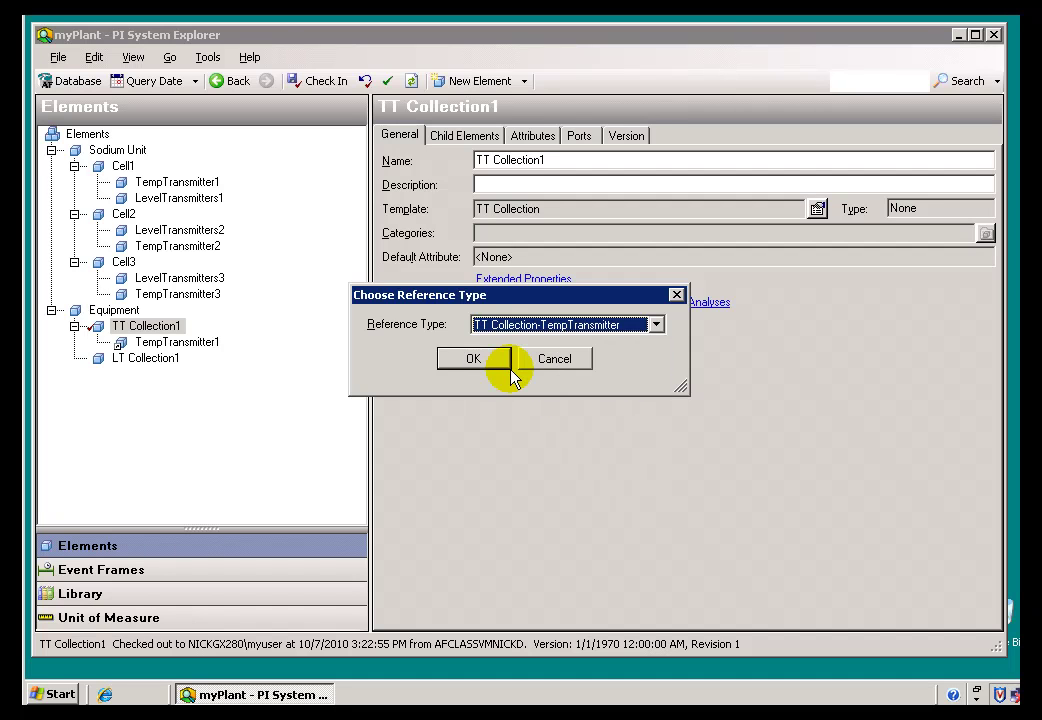
{"action": "left_click", "coordinate": [478, 360]}
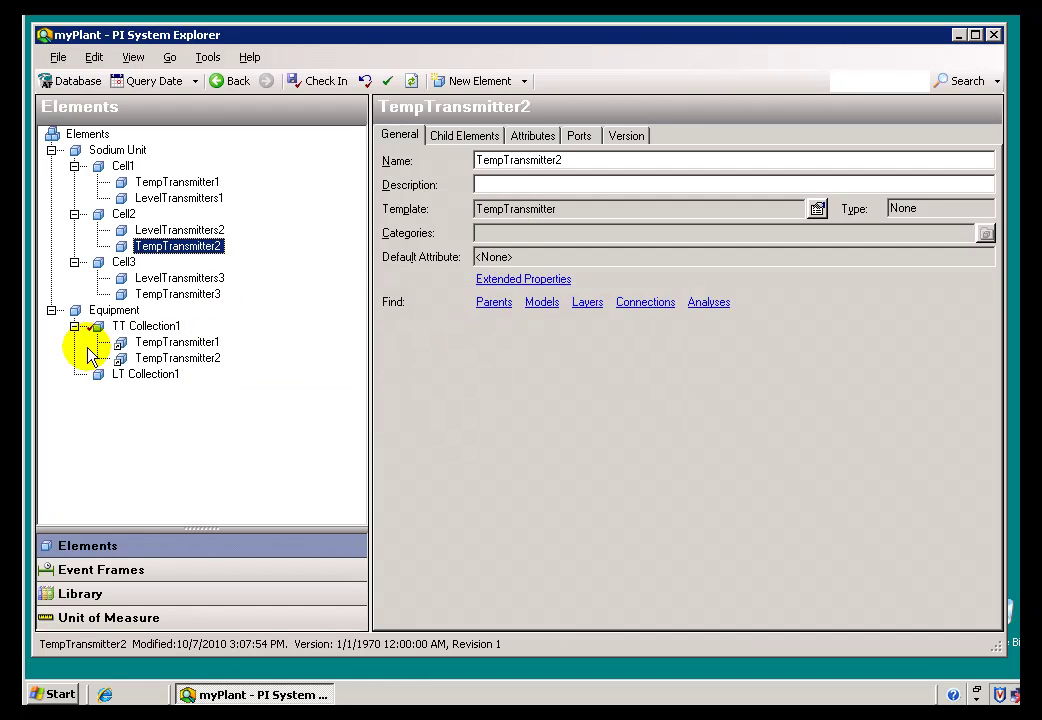
- Reference Cell3's TempTransmitter3 under TT Collection1 with the TT Collection-TempTransmitter reference type and check in the changes
{"action": "left_click", "coordinate": [165, 327]}
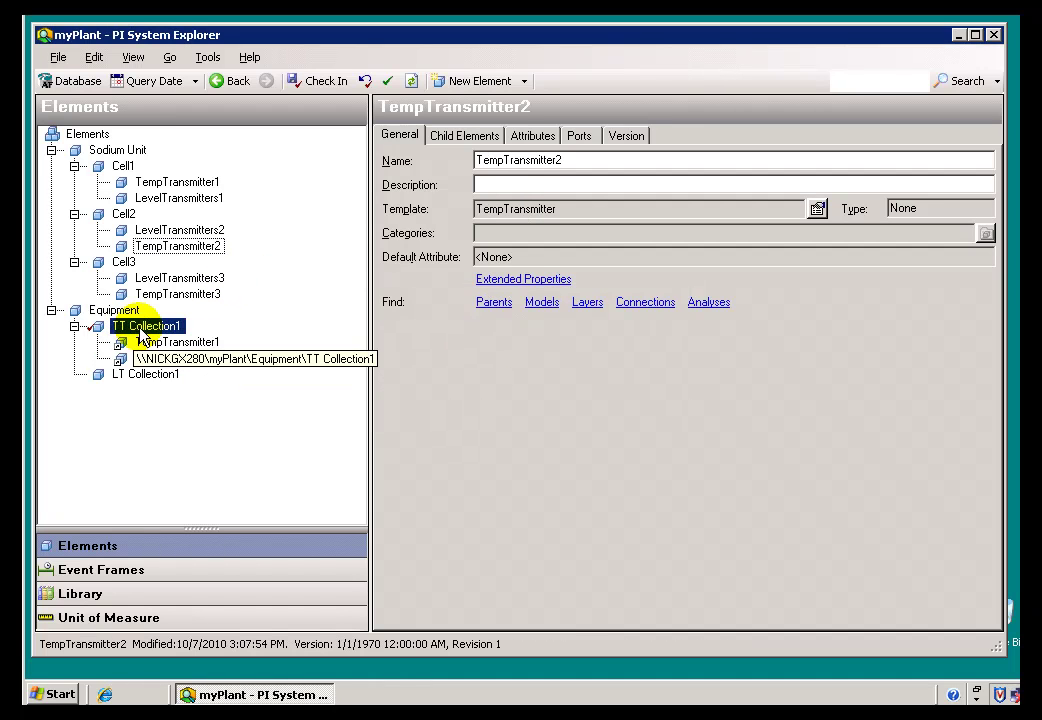
{"action": "left_click", "coordinate": [190, 297]}
{"action": "left_click_drag", "start_coordinate": [189, 300], "coordinate": [150, 326]}
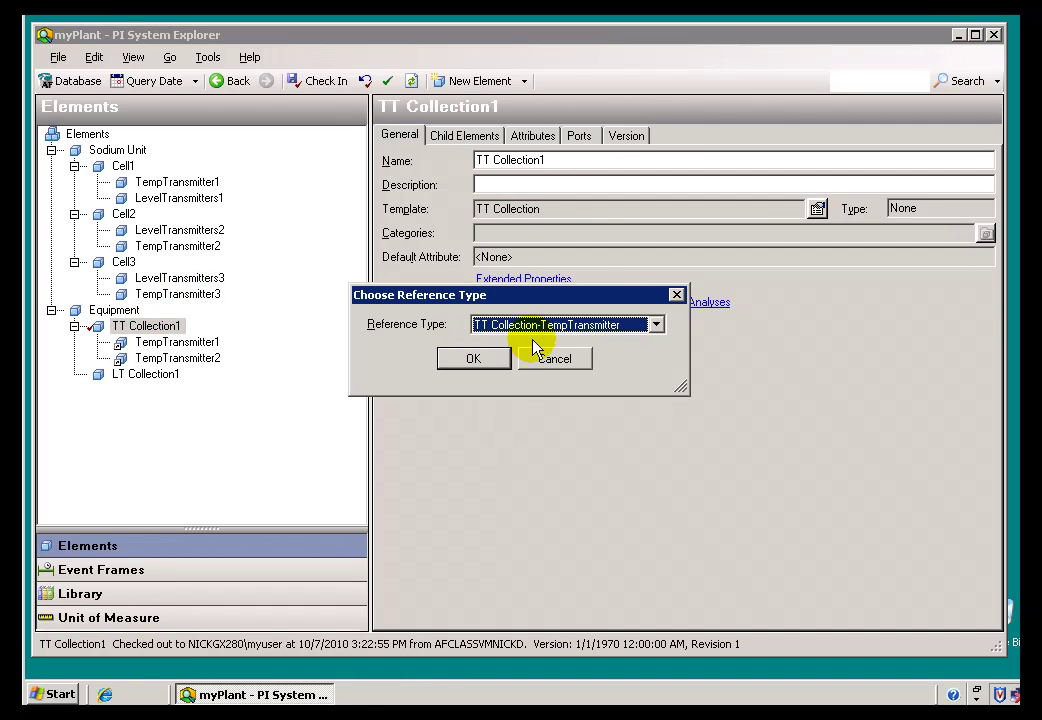
{"action": "left_click", "coordinate": [656, 324]}
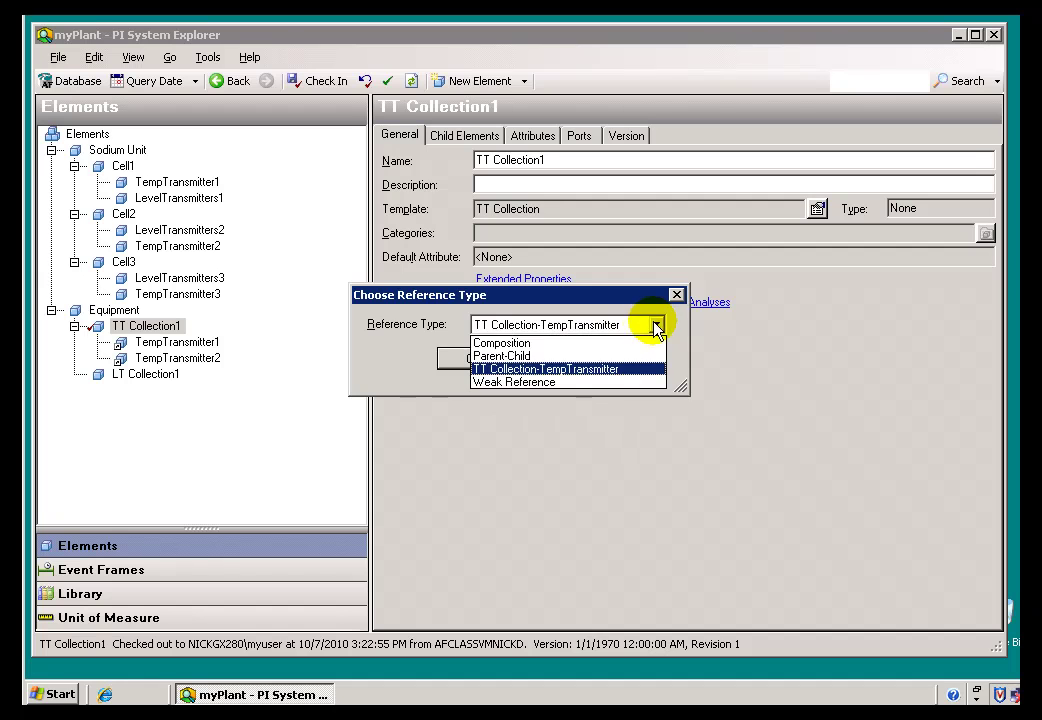
{"action": "left_click", "coordinate": [527, 369]}
{"action": "left_click", "coordinate": [478, 362]}
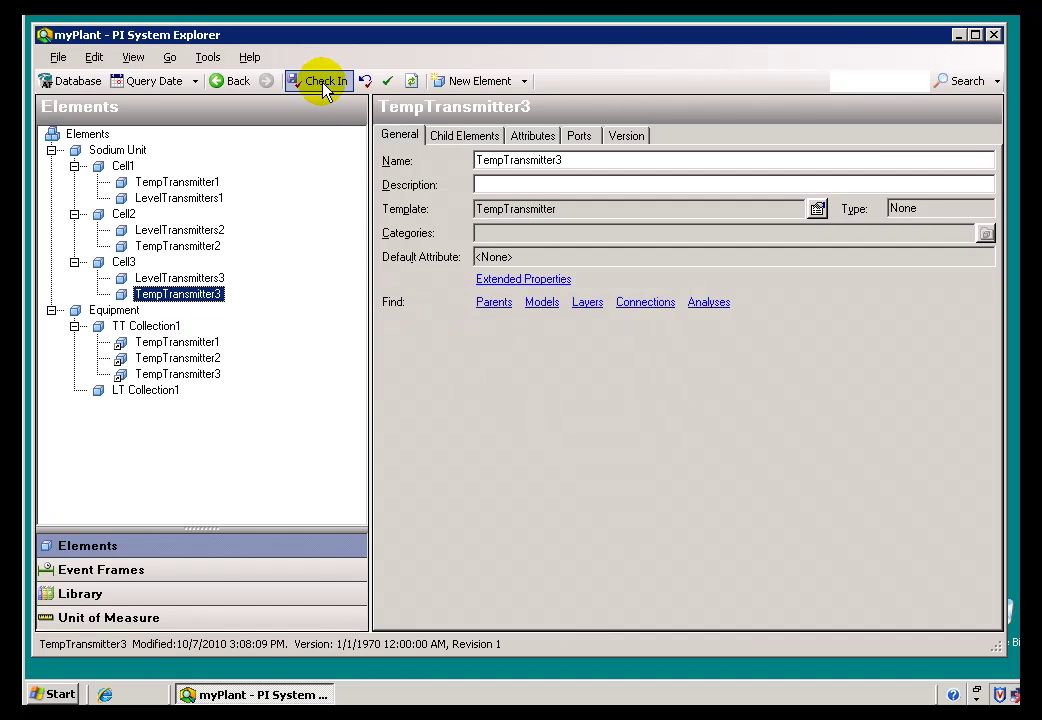
- Add LevelTransmitters as the child element template reference of the LT Collection template, with editing of the reference type enabled
{"action": "left_click", "coordinate": [165, 392]}
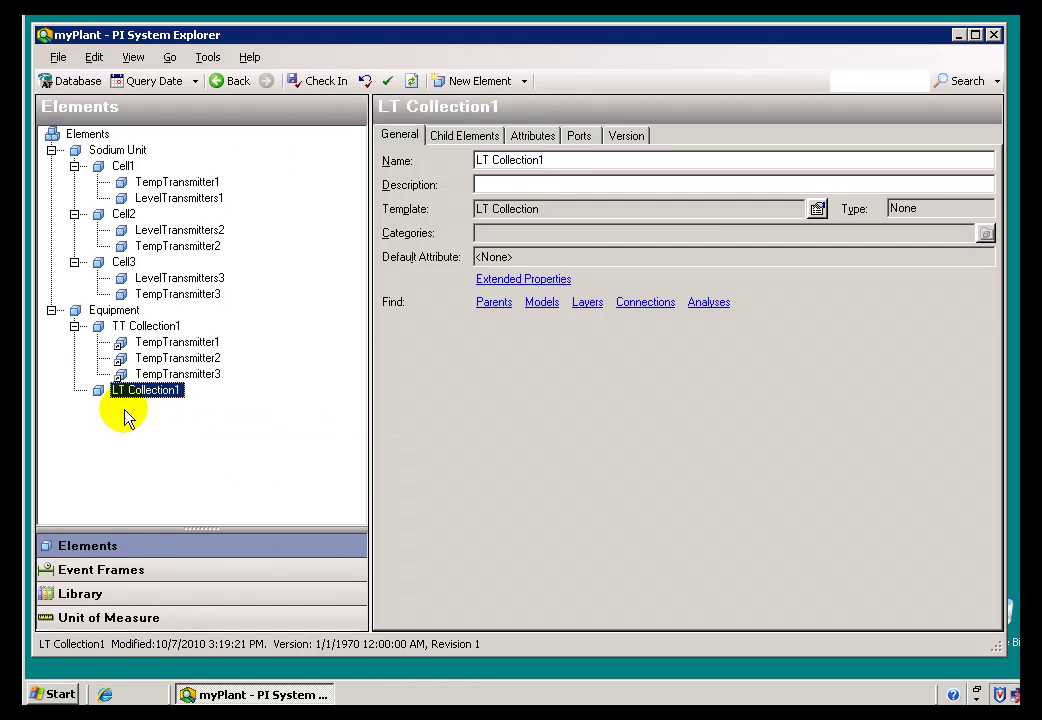
{"action": "left_click", "coordinate": [92, 596]}
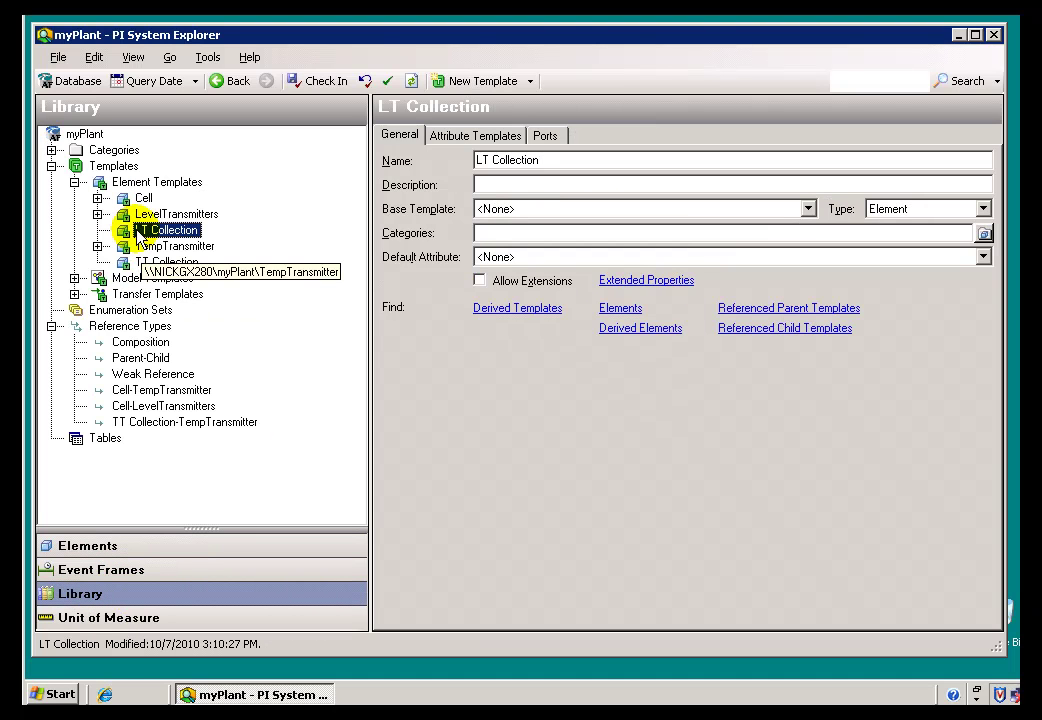
{"action": "right_click", "coordinate": [145, 239]}
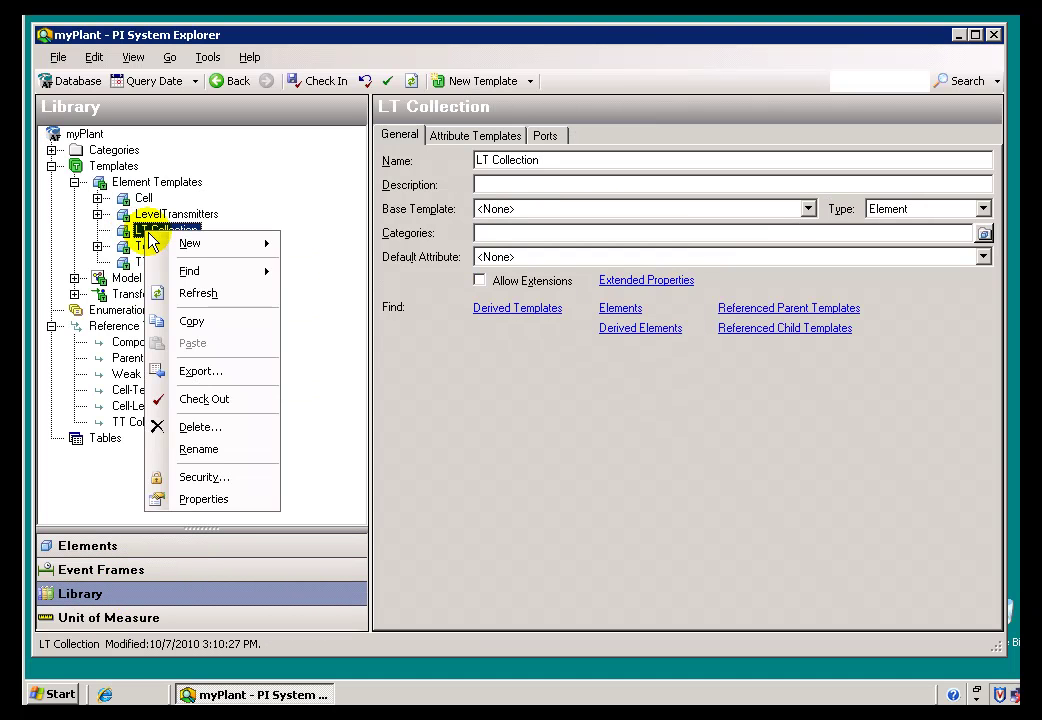
{"action": "mouse_move", "coordinate": [214, 246]}
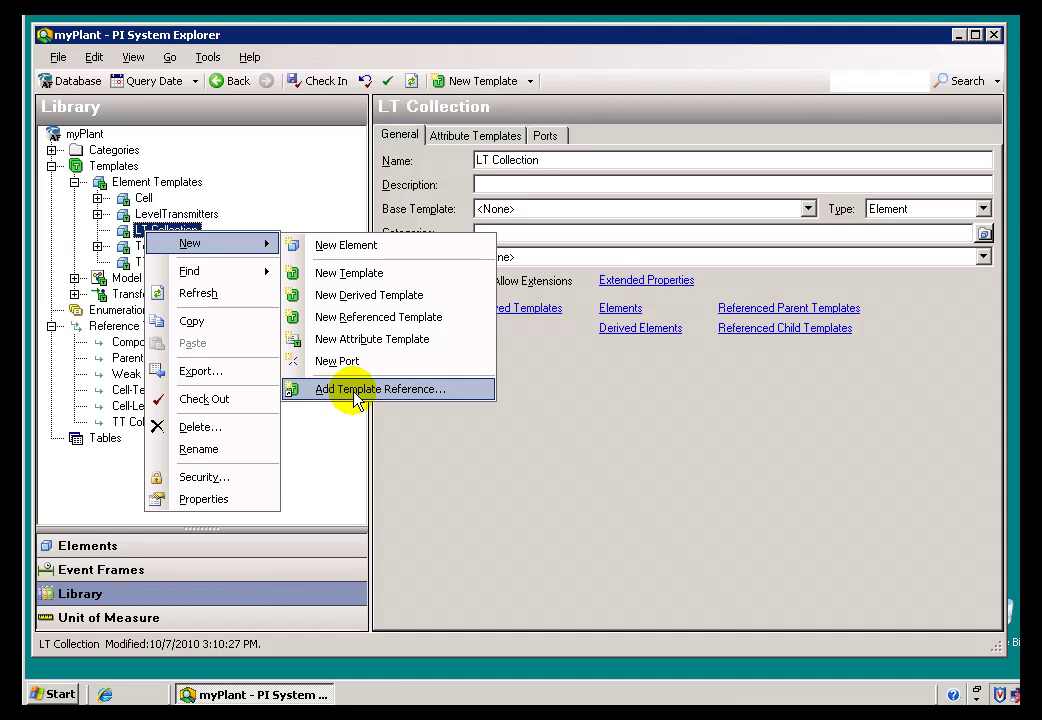
{"action": "left_click", "coordinate": [356, 395]}
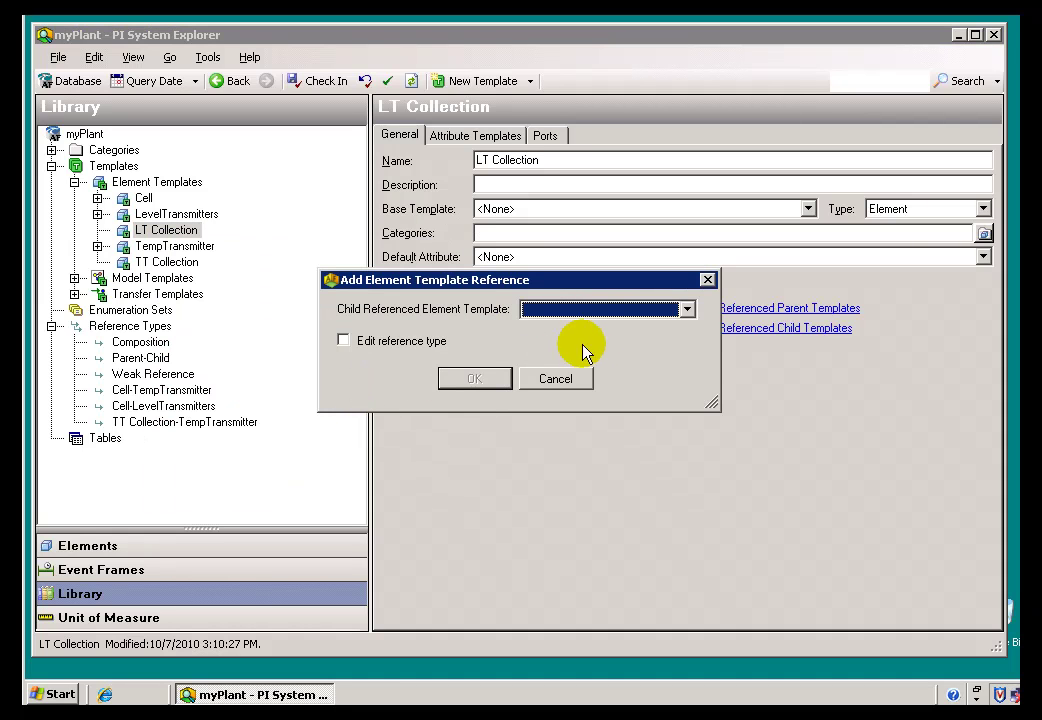
{"action": "left_click", "coordinate": [687, 311]}
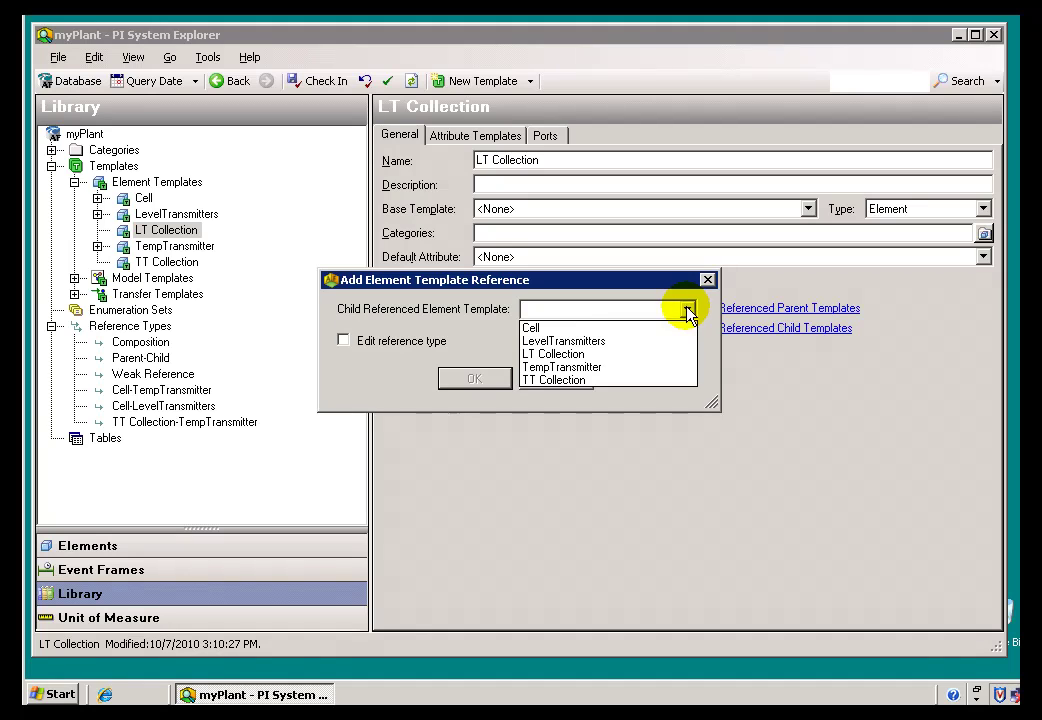
{"action": "left_click", "coordinate": [557, 342]}
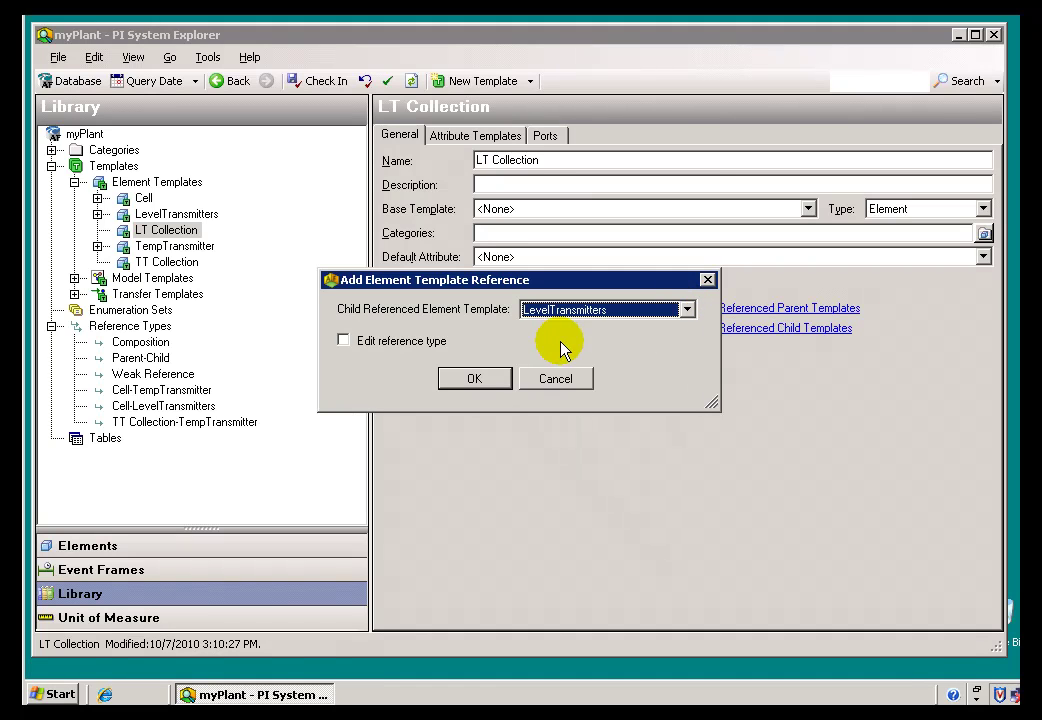
{"action": "left_click", "coordinate": [349, 342]}
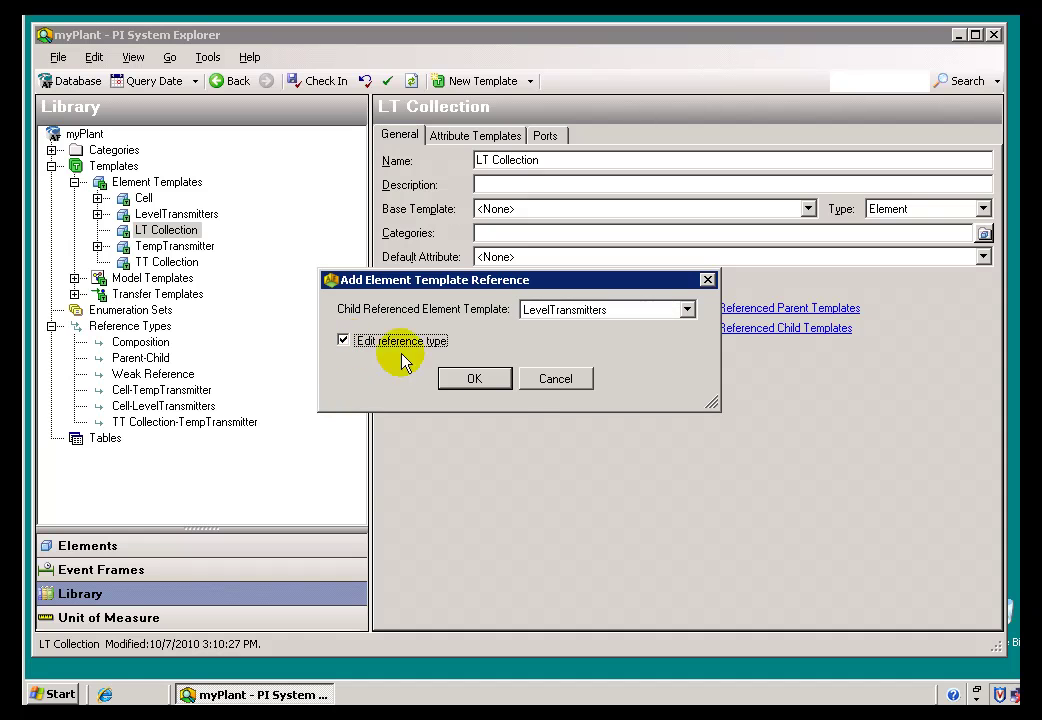
{"action": "left_click", "coordinate": [474, 379]}
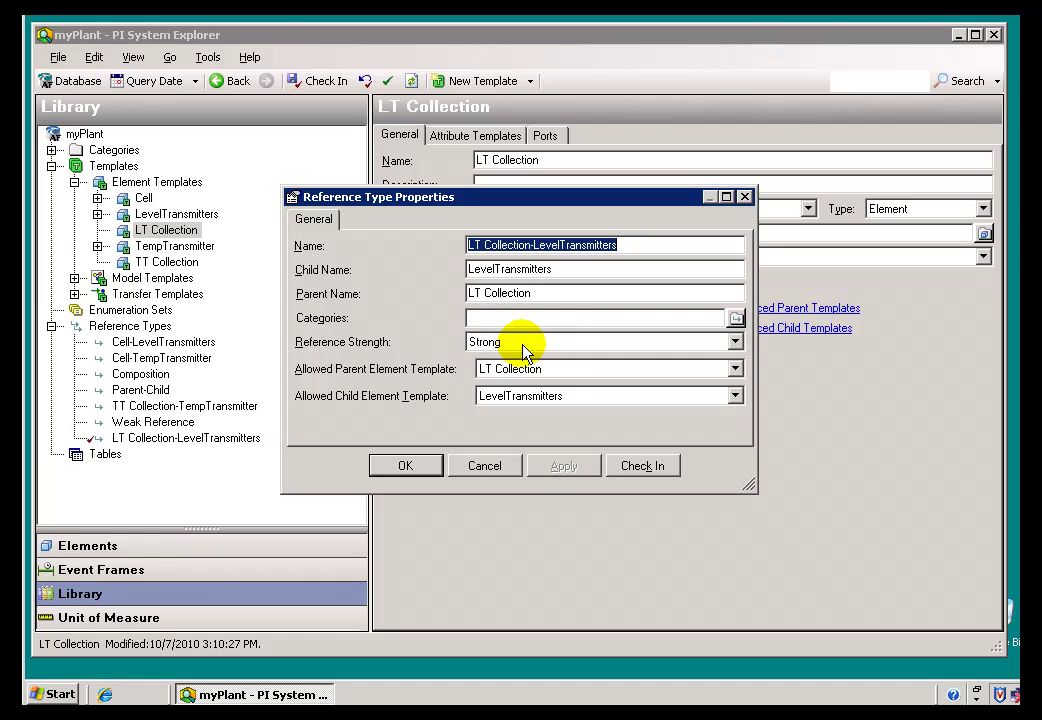
- Accept the LT Collection-LevelTransmitters reference type and the LevelTransmitters template properties, and check in the changes
{"action": "double_click", "coordinate": [531, 243]}
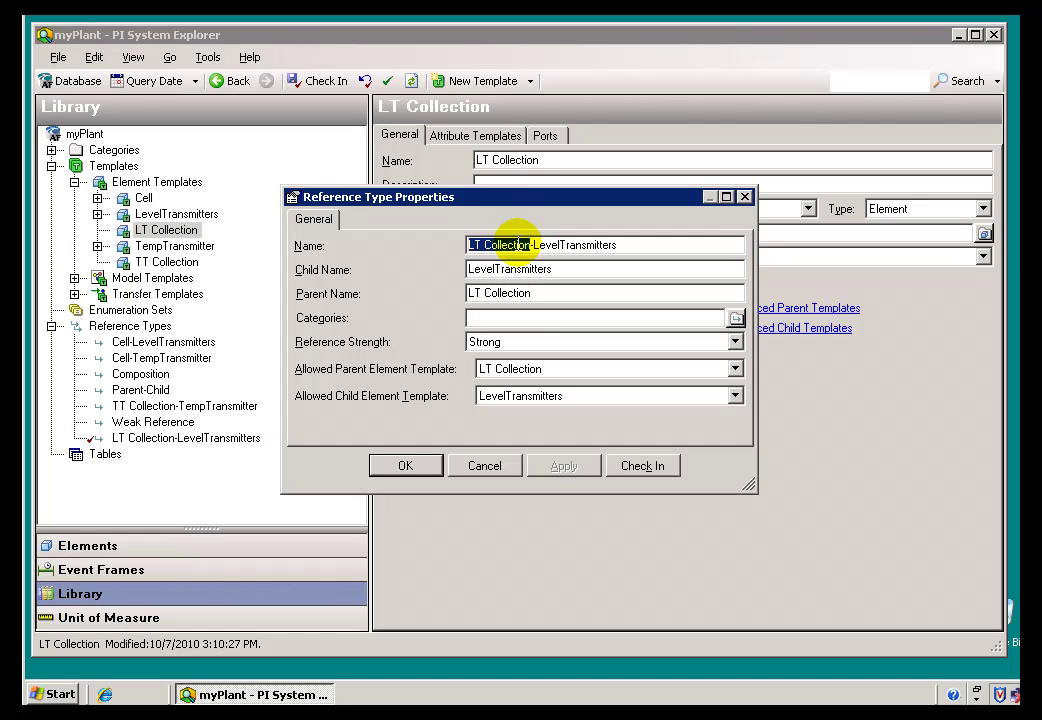
{"action": "left_click", "coordinate": [532, 245]}
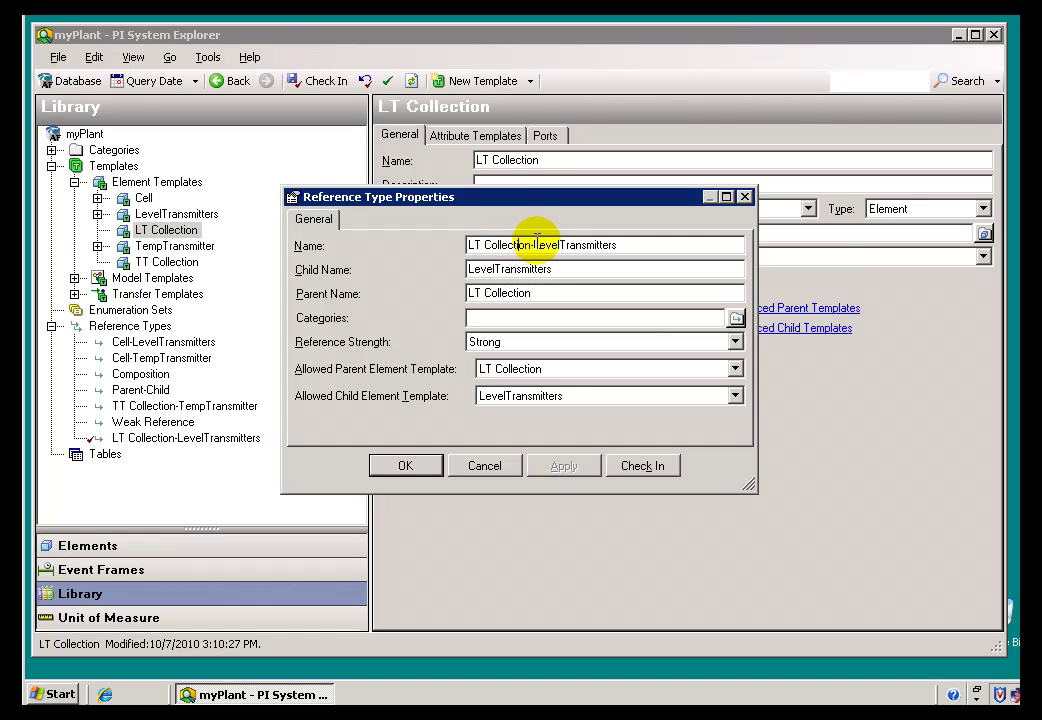
{"action": "left_click_drag", "start_coordinate": [533, 245], "coordinate": [630, 243]}
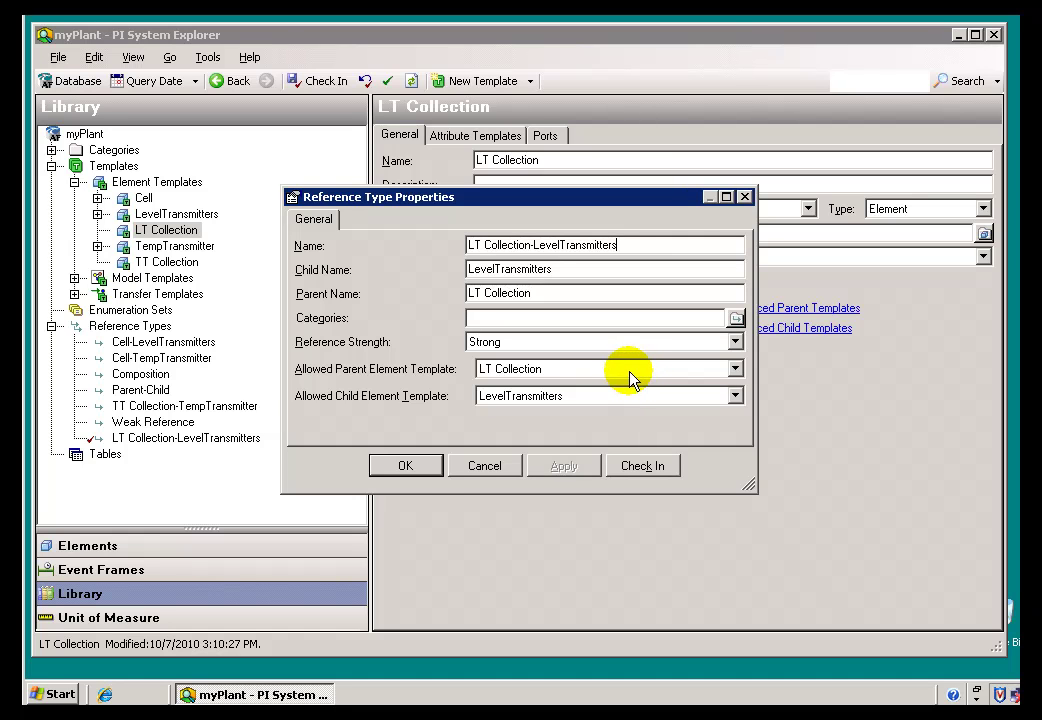
{"action": "left_click", "coordinate": [410, 470]}
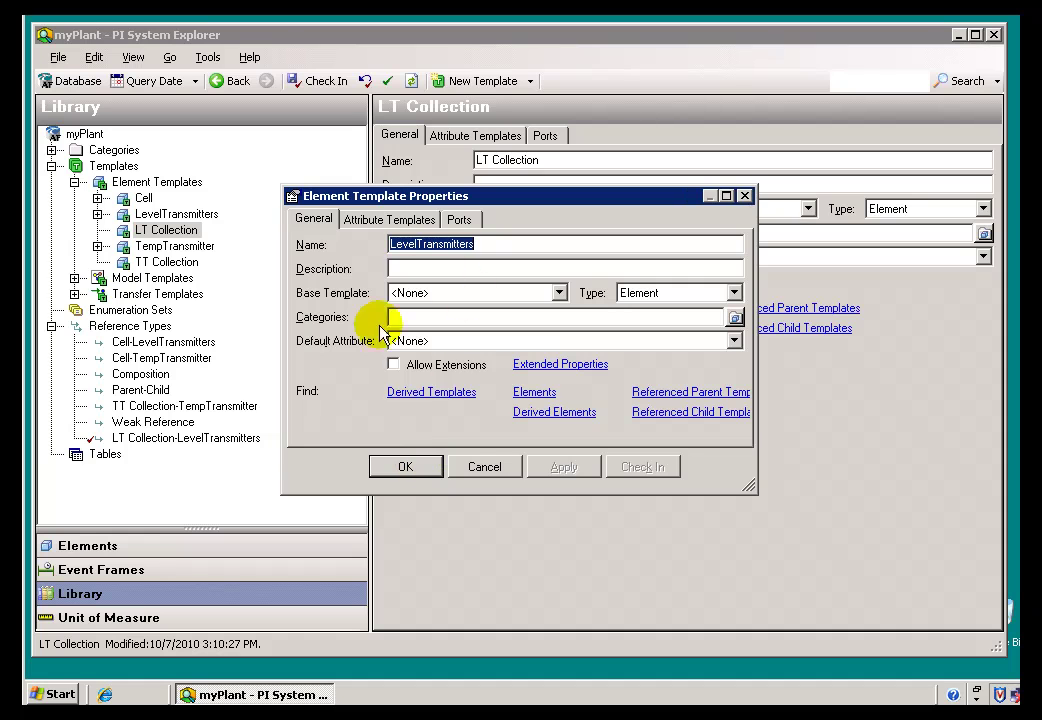
{"action": "left_click", "coordinate": [404, 468]}
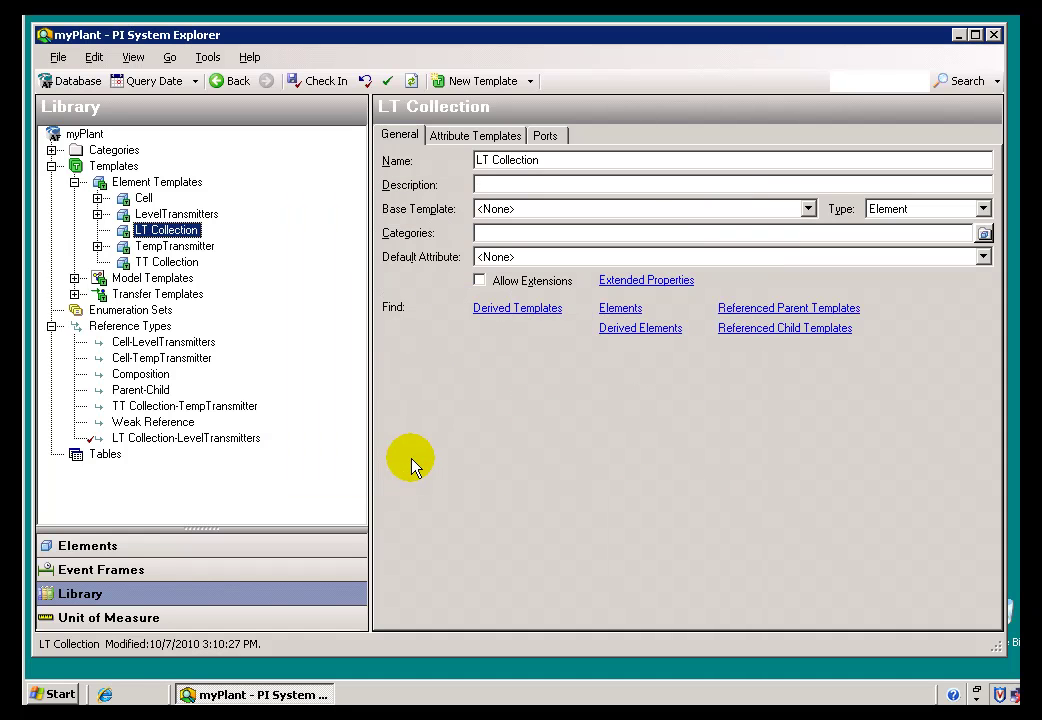
{"action": "left_click", "coordinate": [312, 81]}
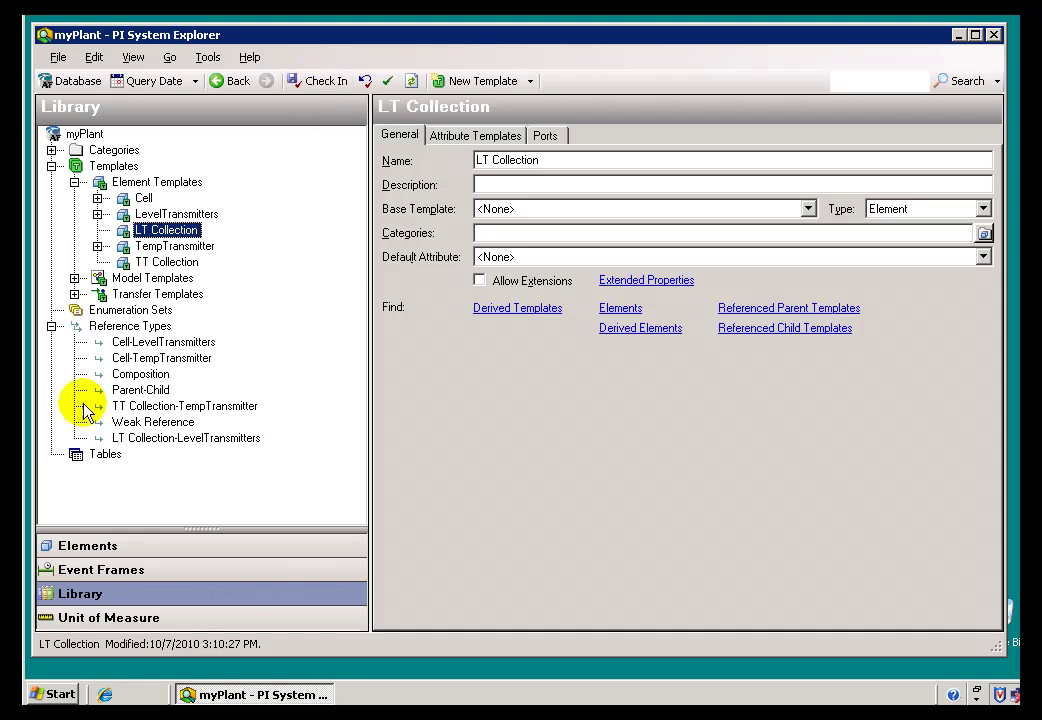
- Start an element reference under Equipment's LT Collection1 and choose LevelTransmitters1 from Cell1 of Sodium Unit as the single element
{"action": "left_click", "coordinate": [88, 548]}
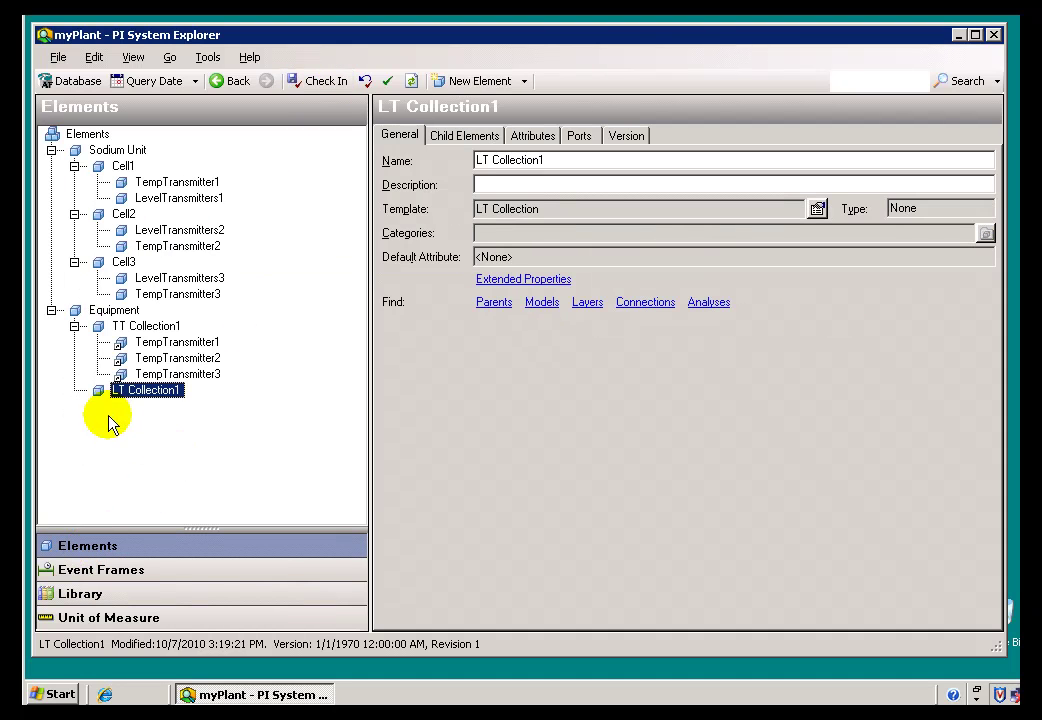
{"action": "left_click", "coordinate": [176, 200]}
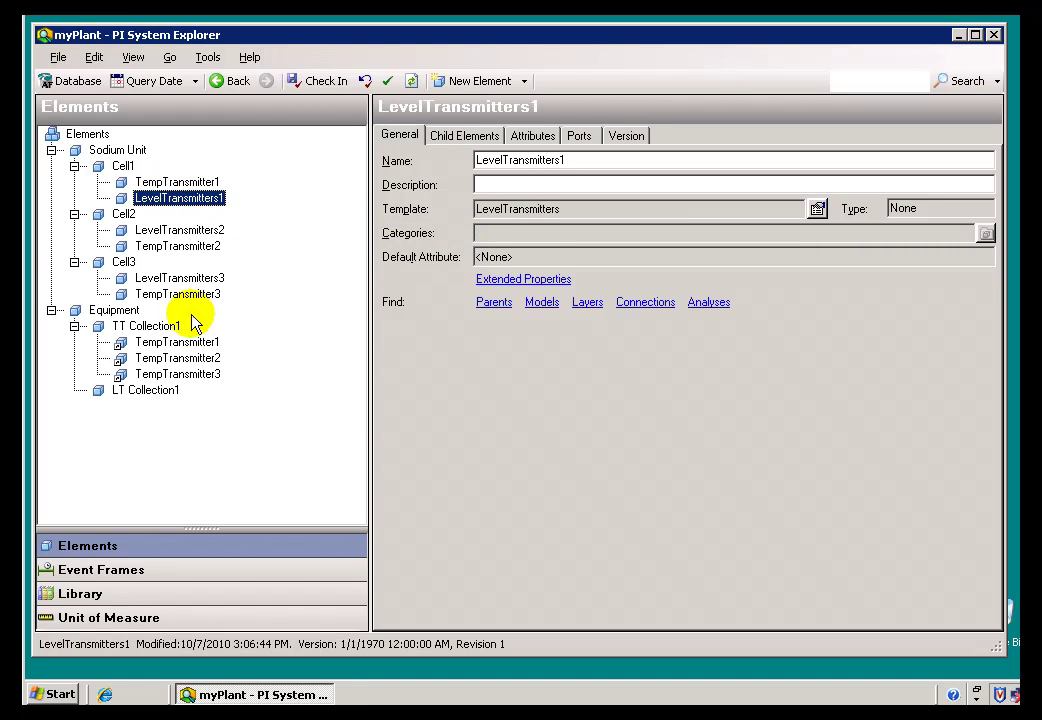
{"action": "left_click", "coordinate": [147, 394]}
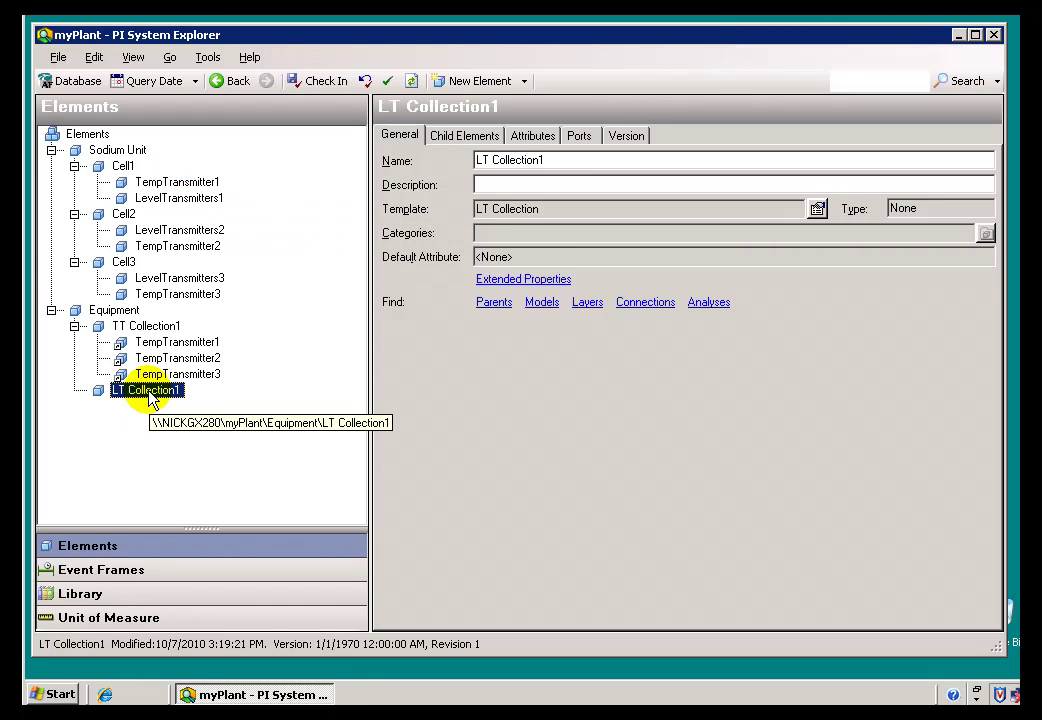
{"action": "right_click", "coordinate": [151, 399]}
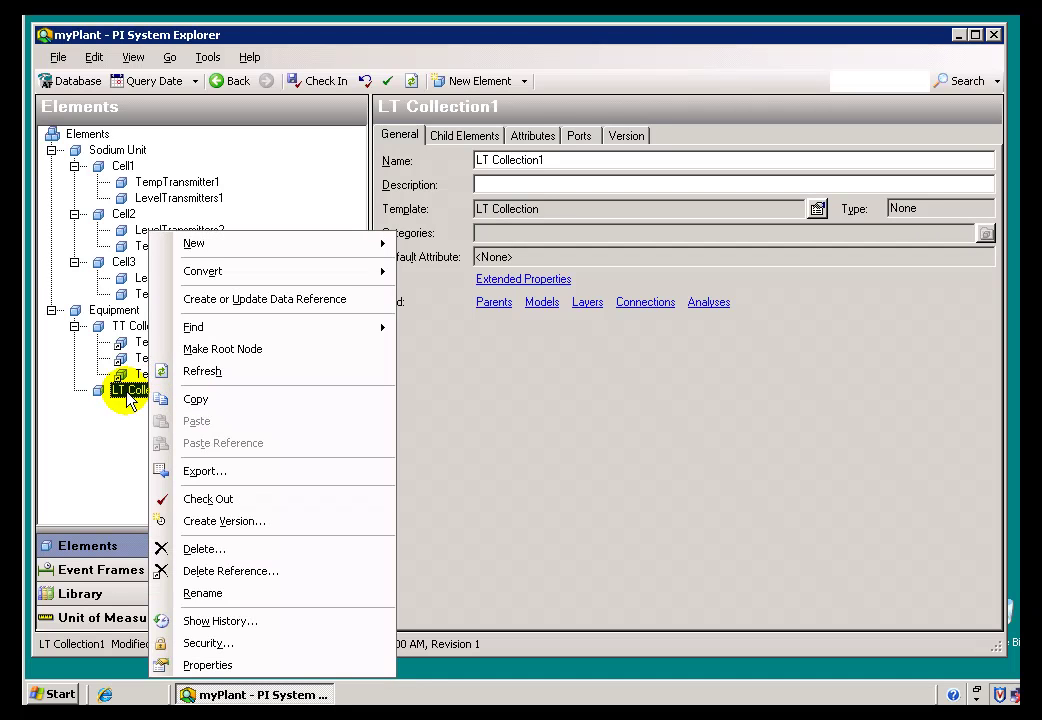
{"action": "mouse_move", "coordinate": [307, 268]}
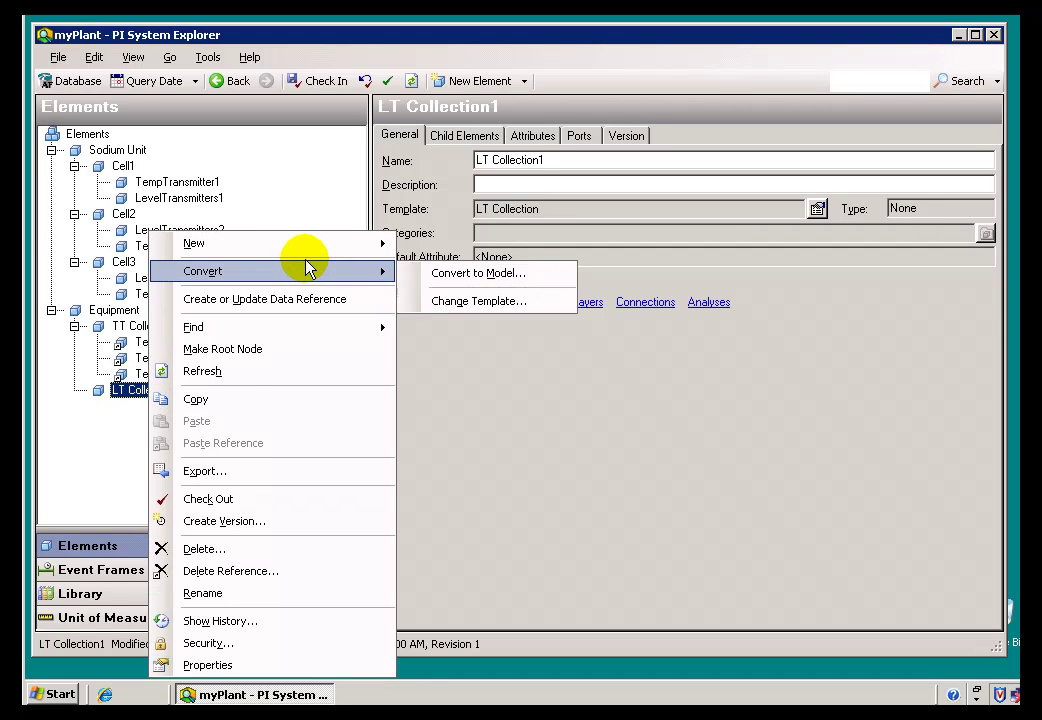
{"action": "mouse_move", "coordinate": [349, 243]}
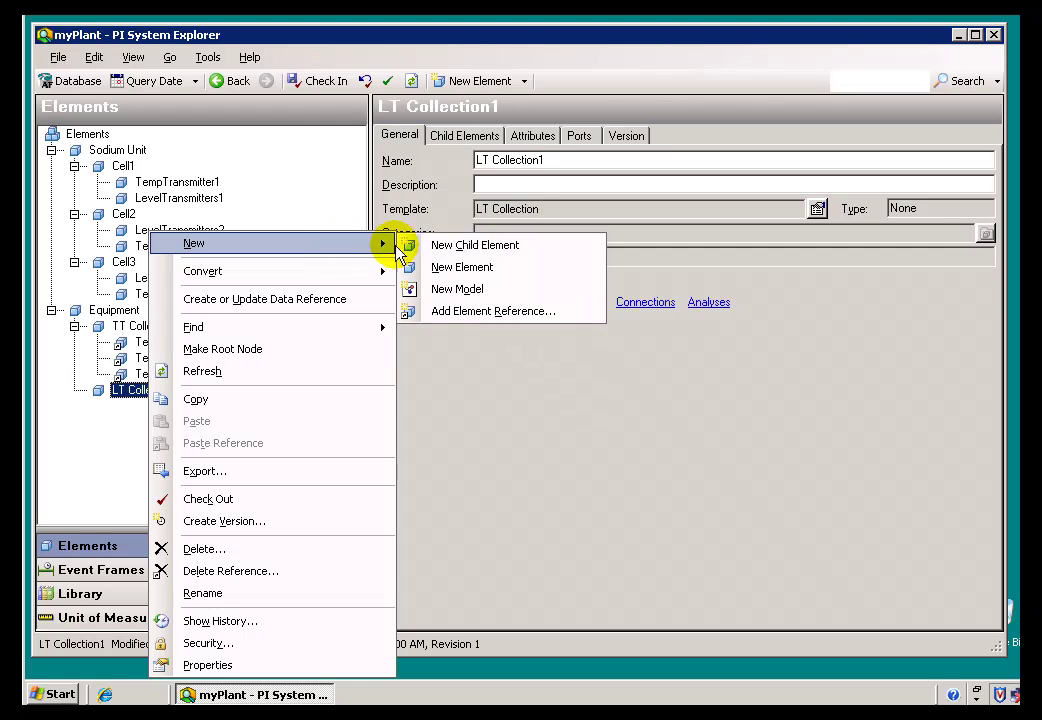
{"action": "left_click", "coordinate": [470, 311]}
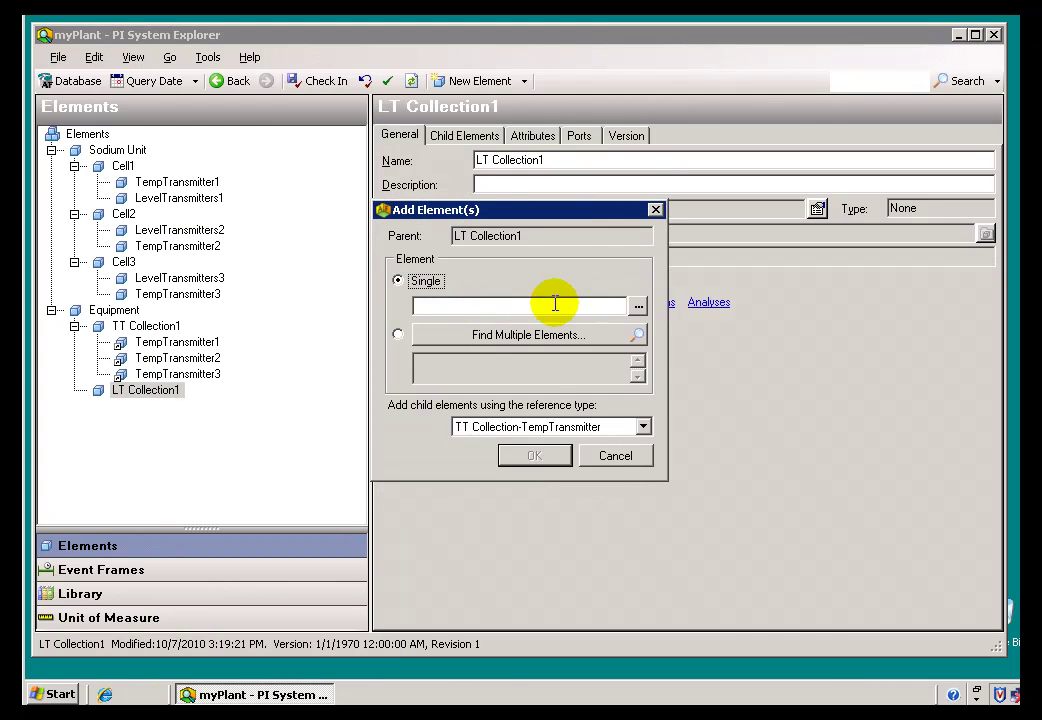
{"action": "left_click", "coordinate": [636, 308]}
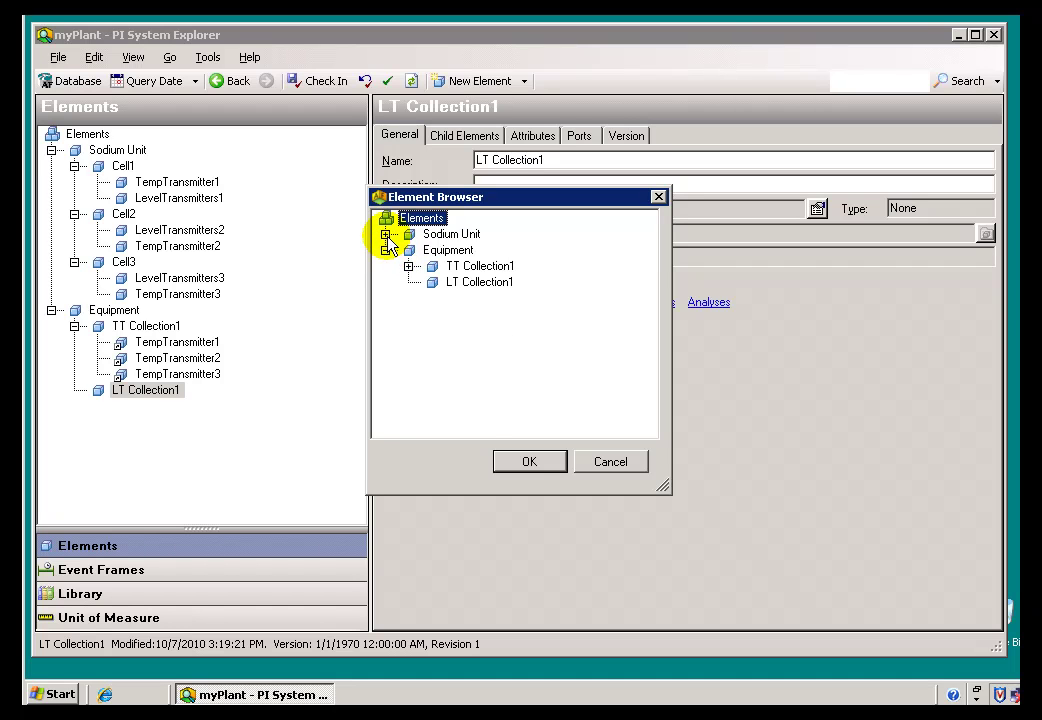
{"action": "left_click", "coordinate": [385, 234]}
{"action": "left_click", "coordinate": [408, 250]}
{"action": "left_click", "coordinate": [494, 283]}
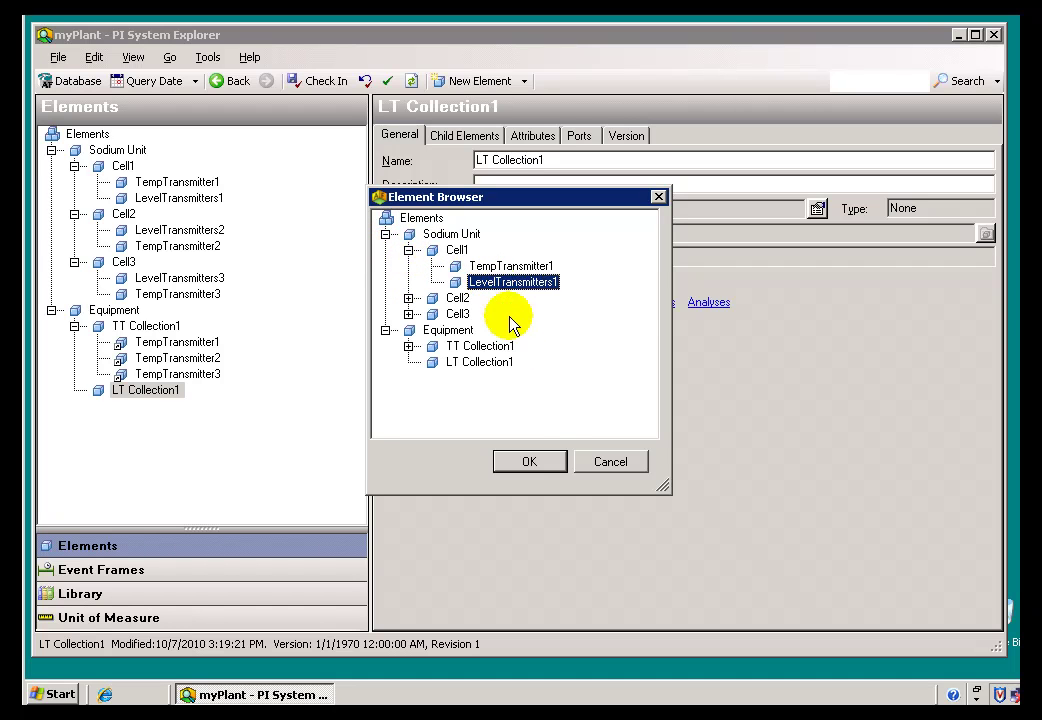
{"action": "left_click", "coordinate": [532, 461]}
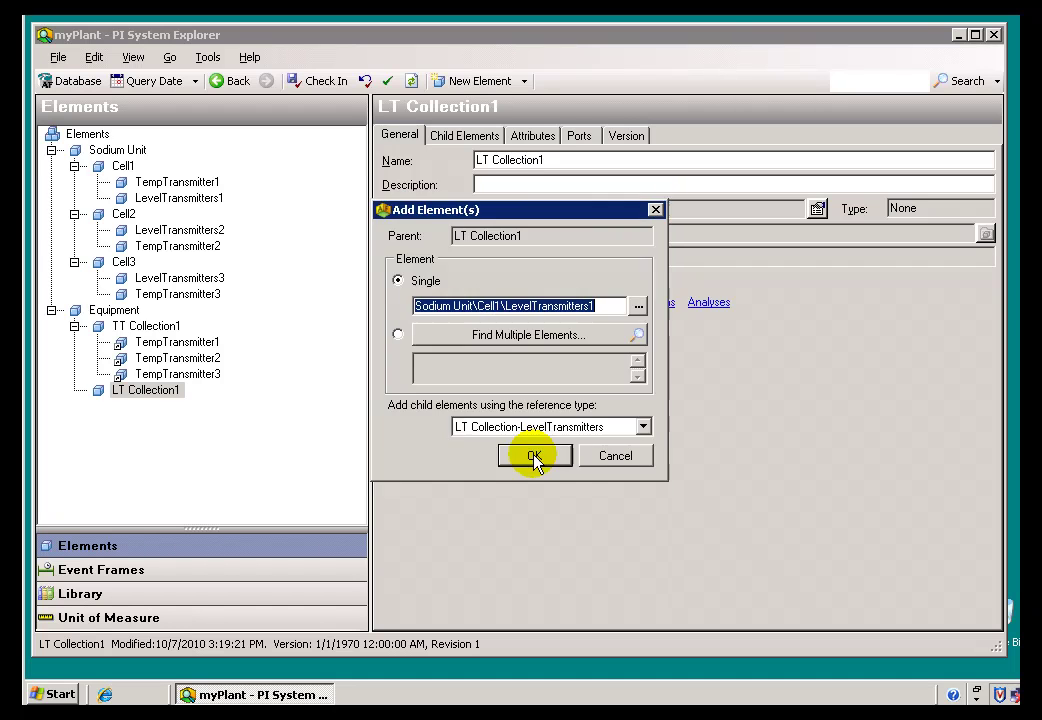
- Add the chosen element with the LT Collection-LevelTransmitters reference type and expand LT Collection1
{"action": "left_click", "coordinate": [643, 426]}
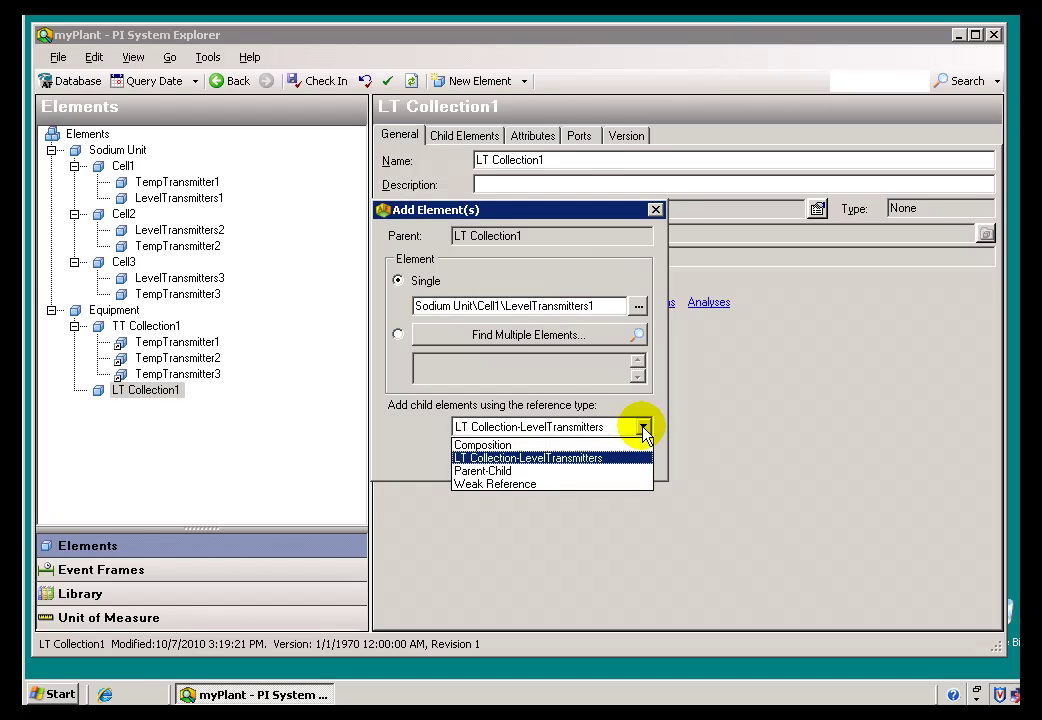
{"action": "left_click", "coordinate": [506, 459]}
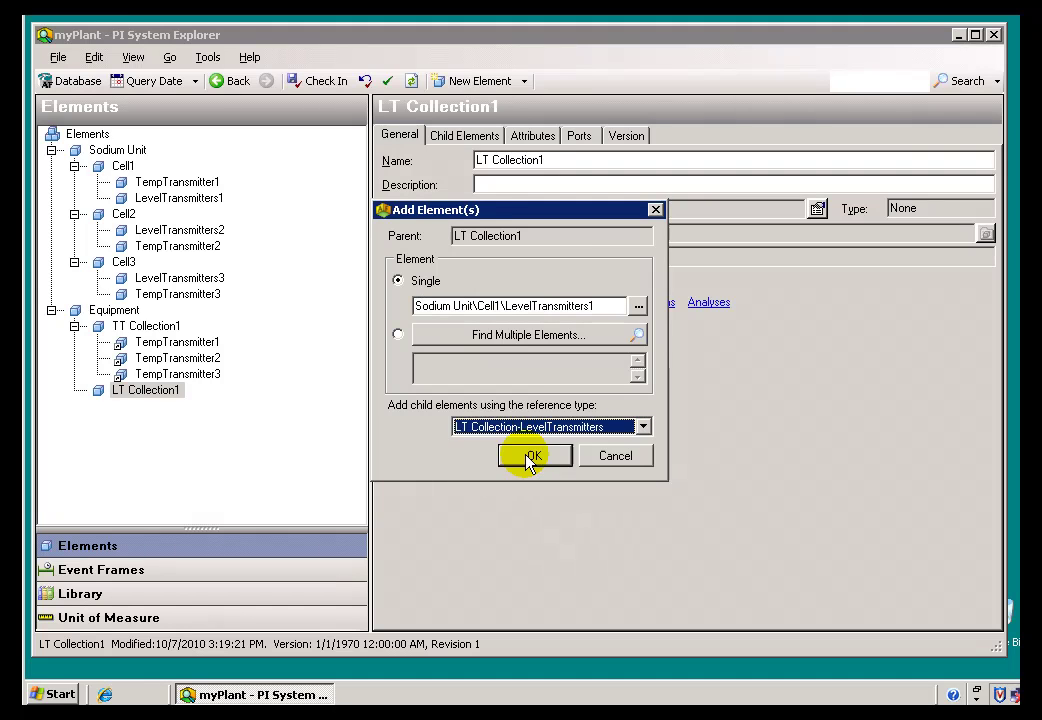
{"action": "left_click", "coordinate": [530, 458]}
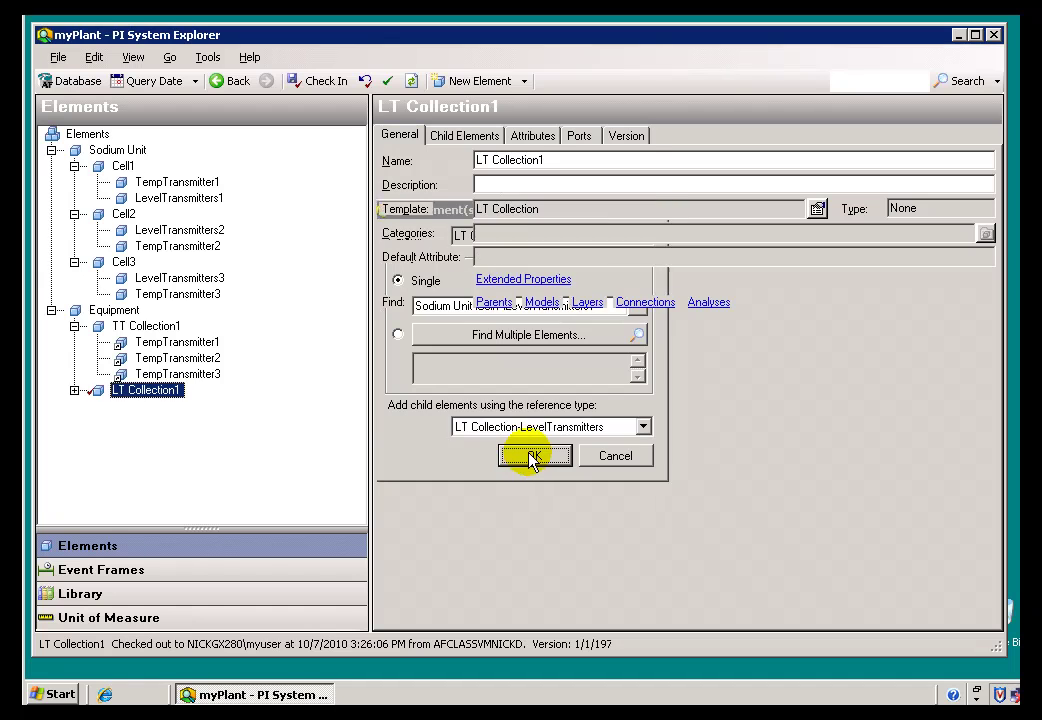
{"action": "left_click", "coordinate": [74, 390]}
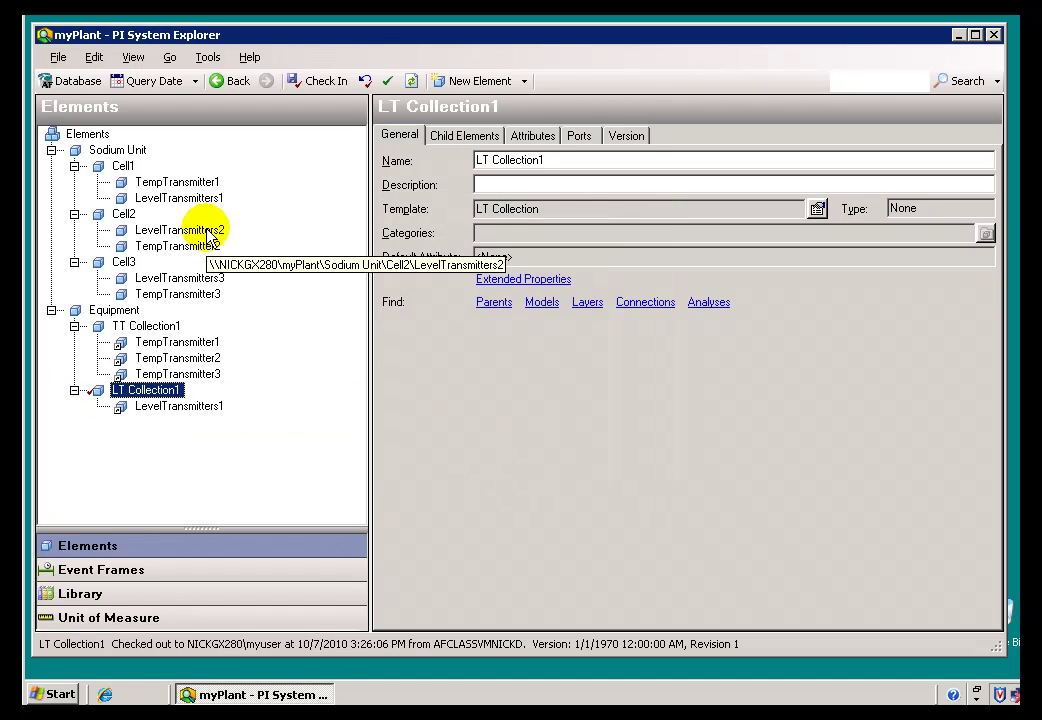
- Reference Cell2's LevelTransmitters2 and Cell3's LevelTransmitters3 under LT Collection1 with the LT Collection-LevelTransmitters reference type and check in the changes
{"action": "left_click_drag", "start_coordinate": [209, 230], "coordinate": [149, 388]}
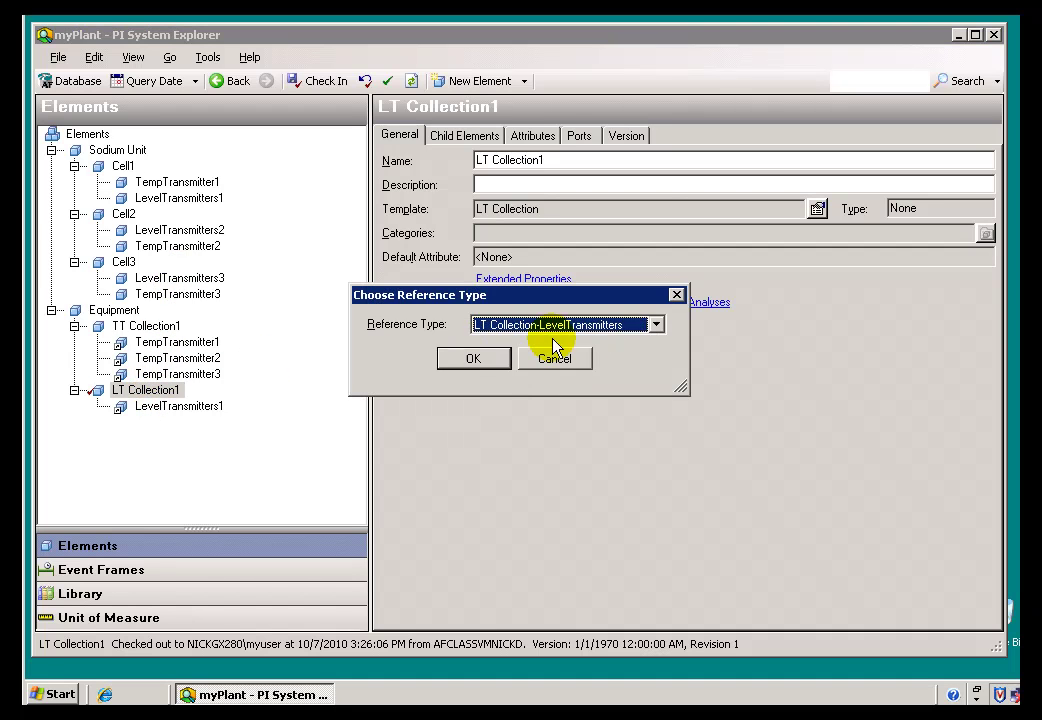
{"action": "left_click", "coordinate": [470, 360]}
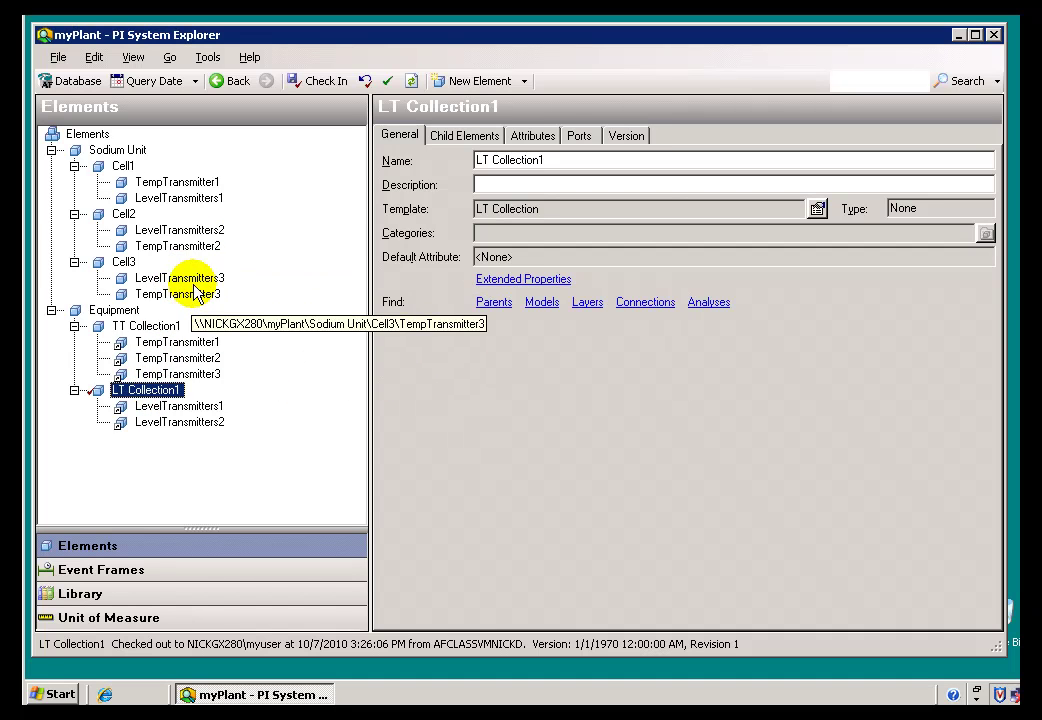
{"action": "left_click_drag", "start_coordinate": [190, 280], "coordinate": [152, 392]}
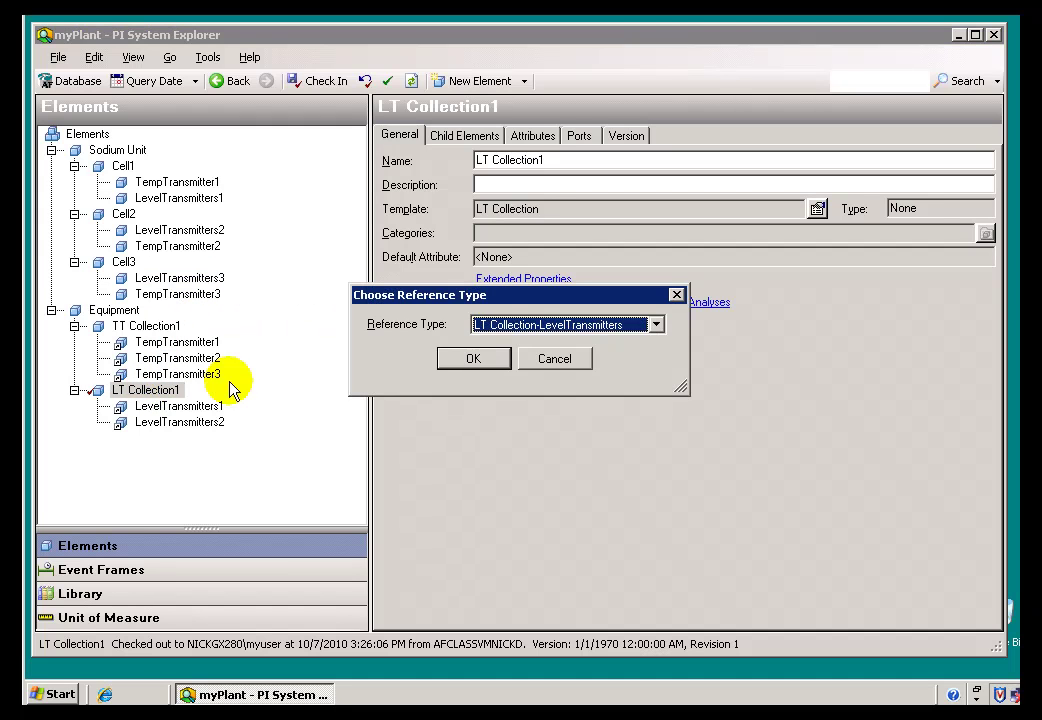
{"action": "left_click", "coordinate": [640, 328]}
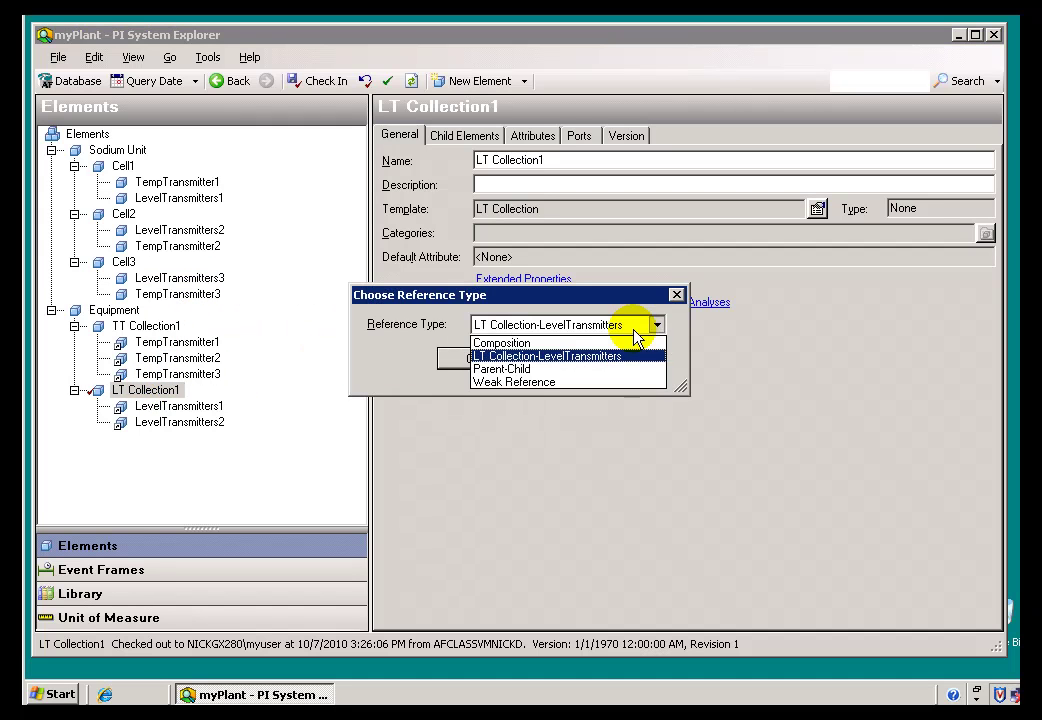
{"action": "left_click", "coordinate": [530, 356]}
{"action": "left_click", "coordinate": [478, 360]}
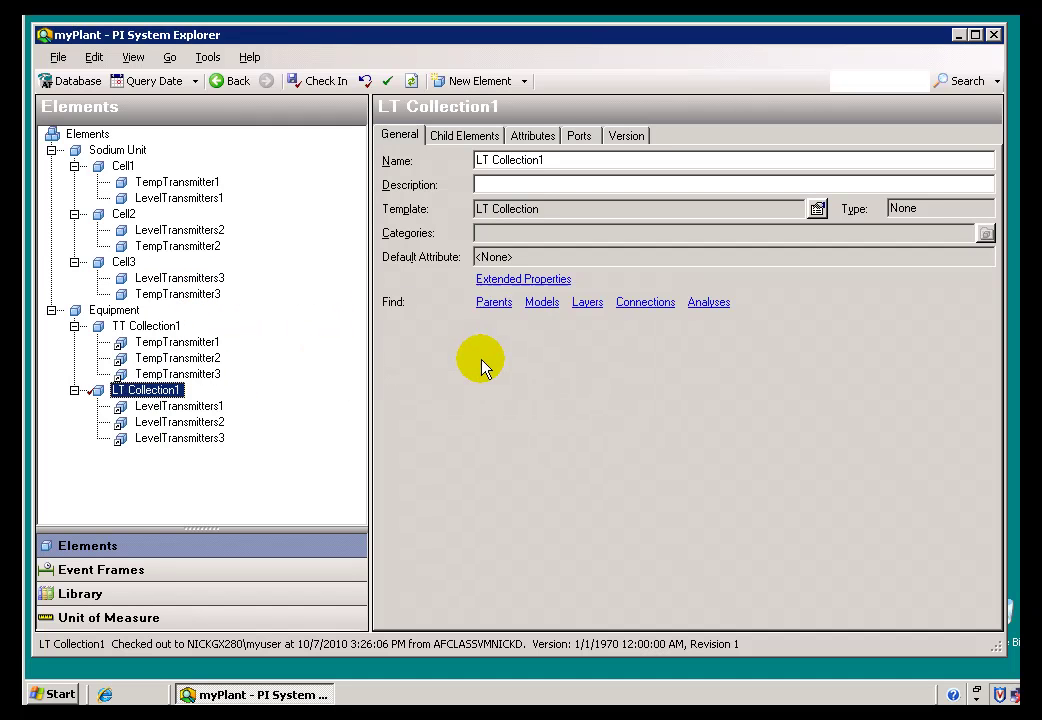
{"action": "left_click", "coordinate": [318, 81]}
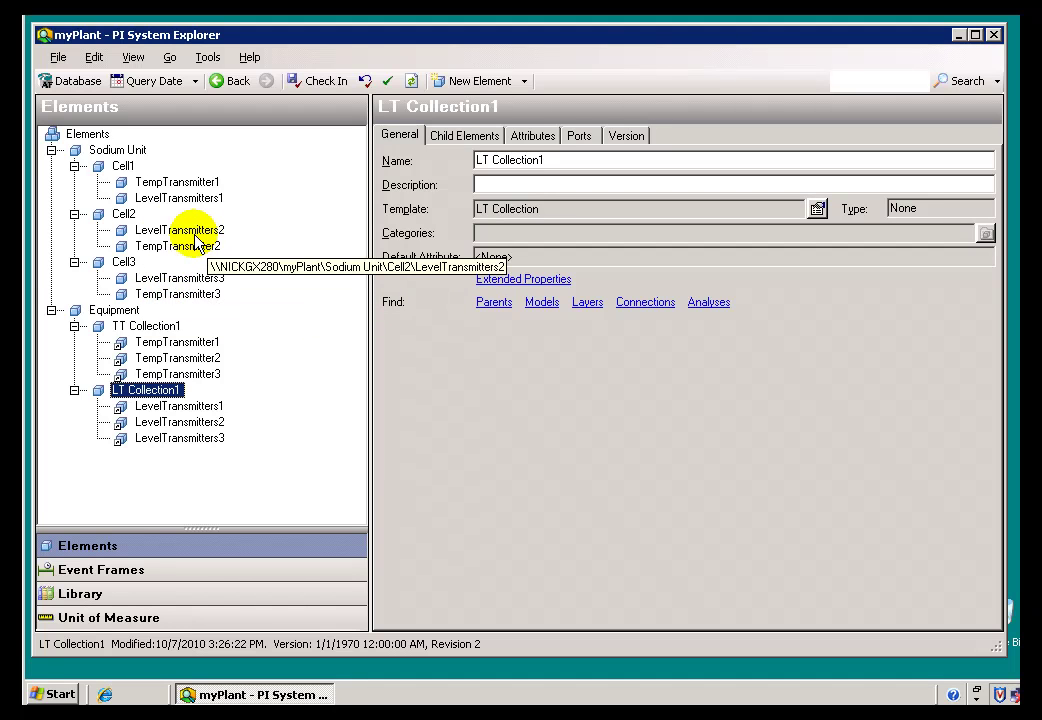
- Compare Sodium Unit's Cell1 and Cell2 transmitters with the collections under Equipment and the level transmitters in LT Collection1
{"action": "left_click", "coordinate": [108, 218]}
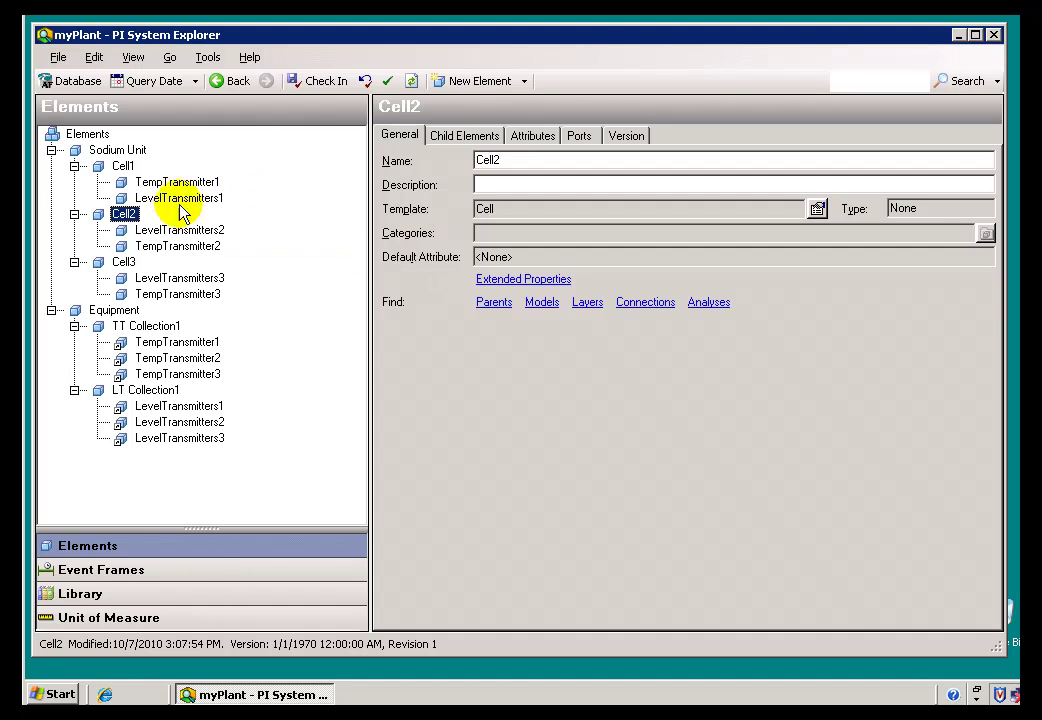
{"action": "left_click", "coordinate": [123, 167]}
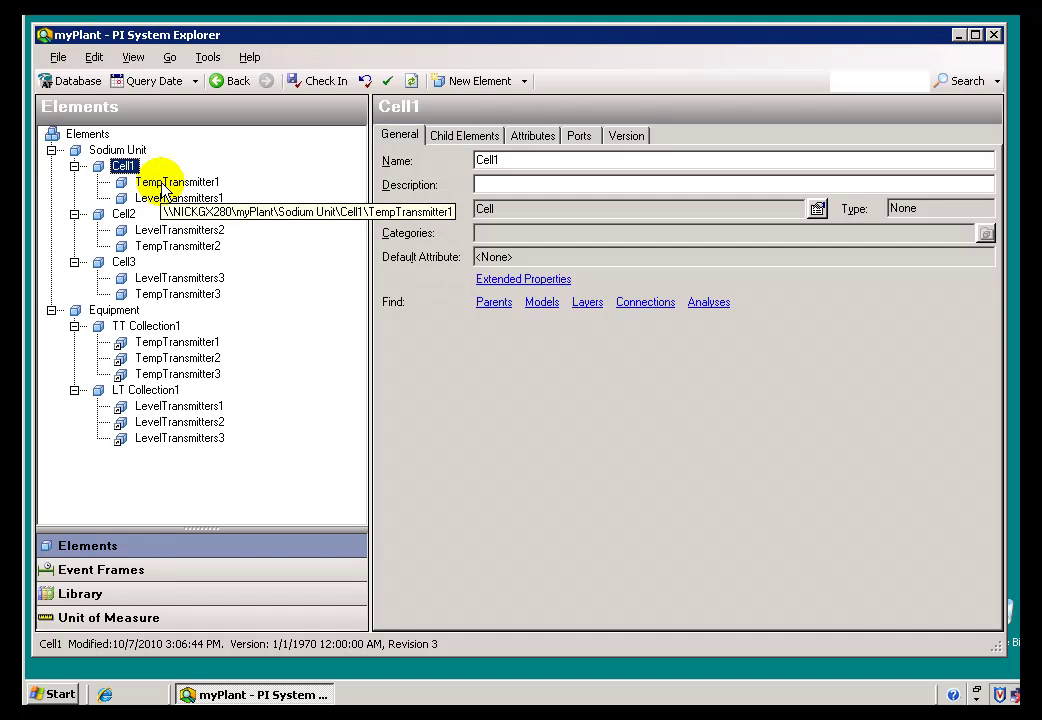
{"action": "left_click", "coordinate": [165, 186]}
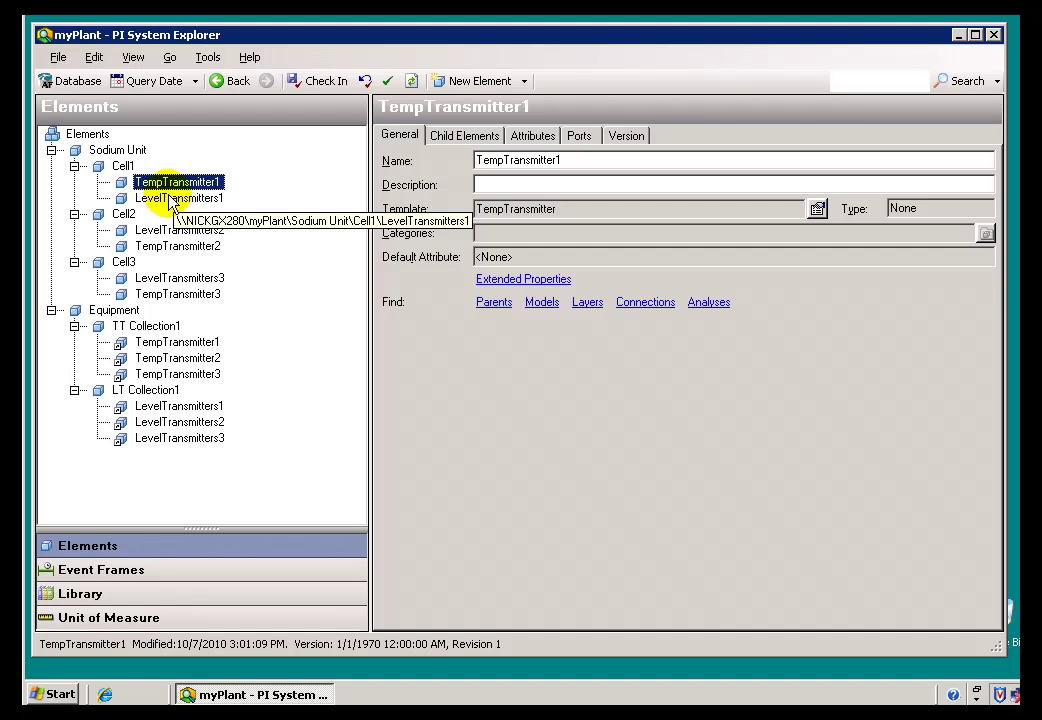
{"action": "left_click", "coordinate": [122, 168]}
{"action": "left_click", "coordinate": [176, 205]}
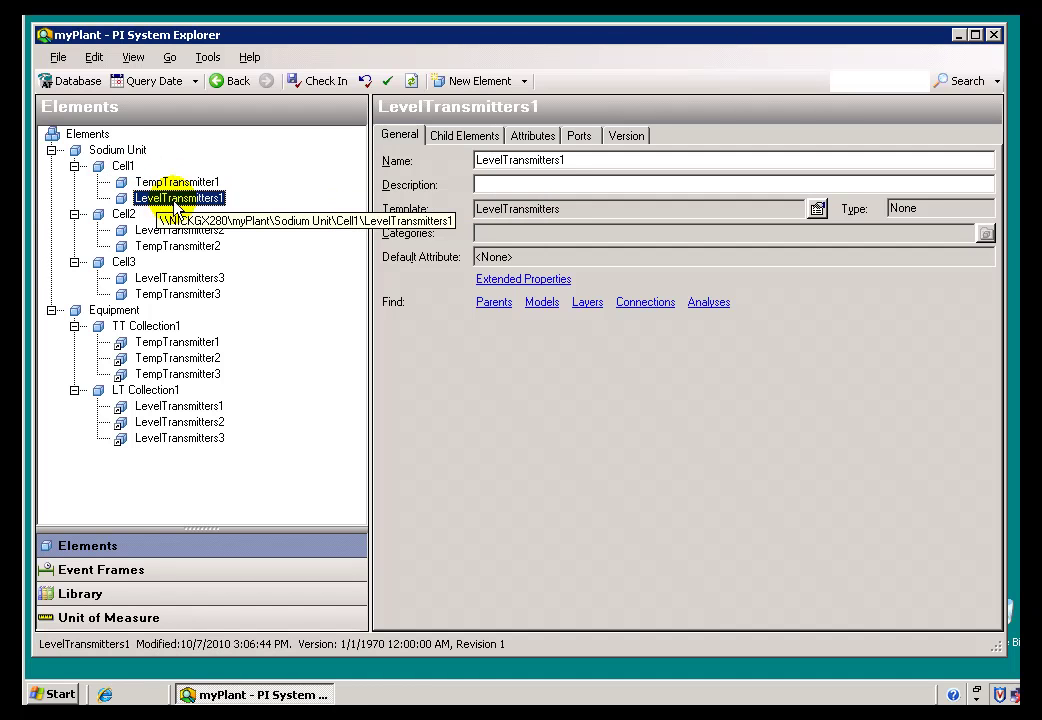
{"action": "left_click", "coordinate": [144, 330]}
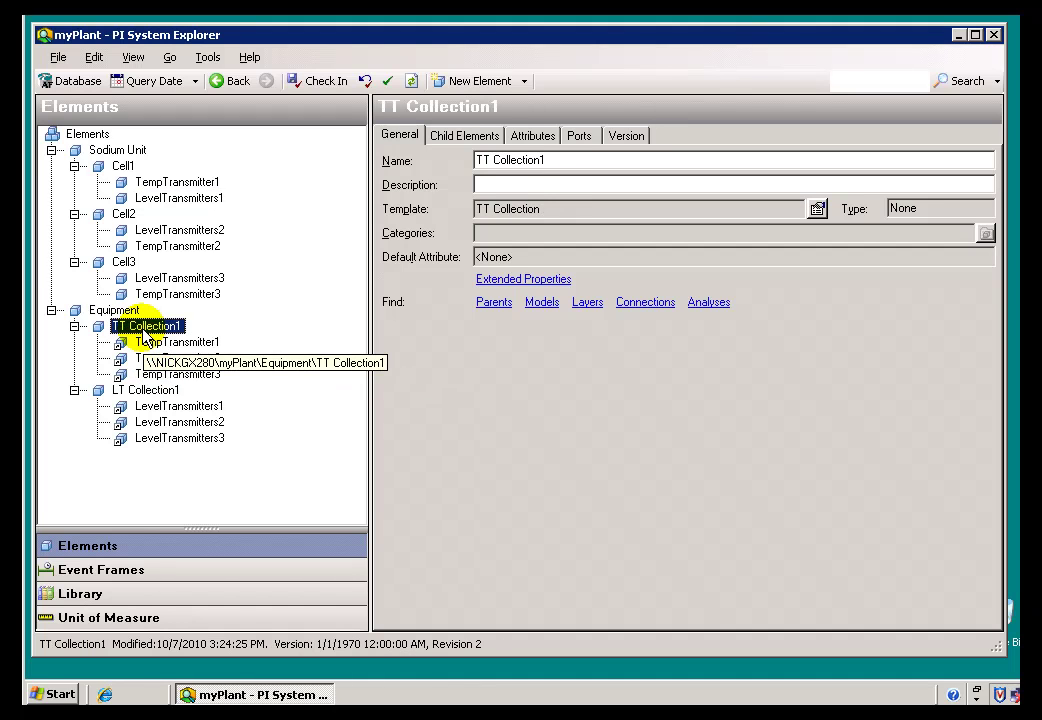
{"action": "left_click", "coordinate": [138, 389]}
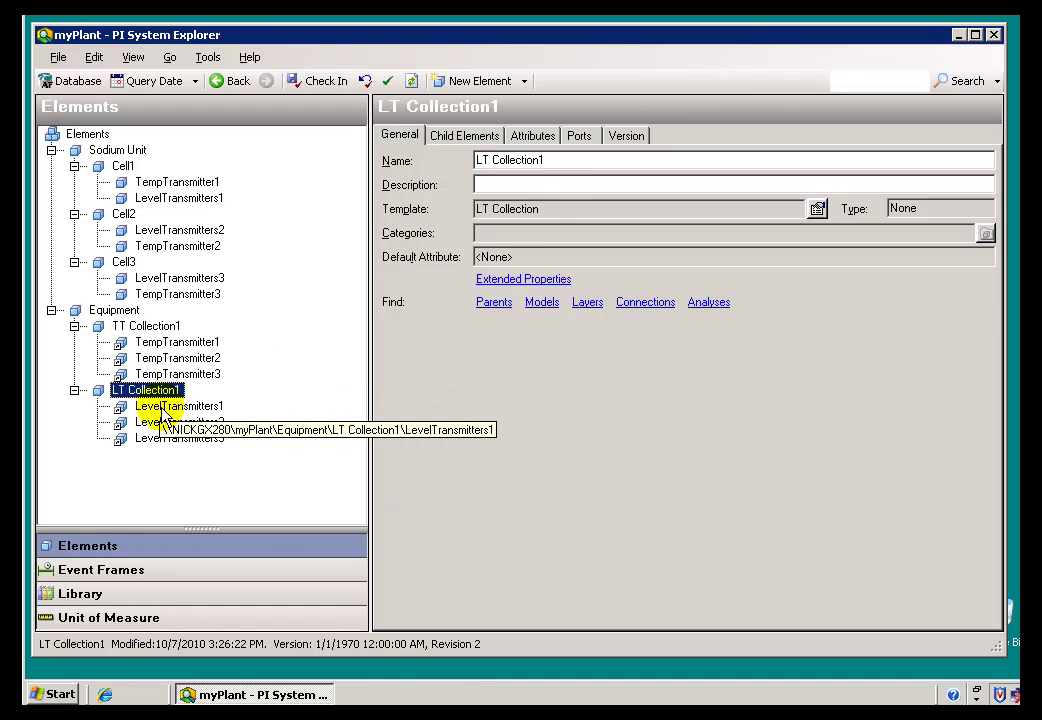
{"action": "left_click", "coordinate": [172, 407]}
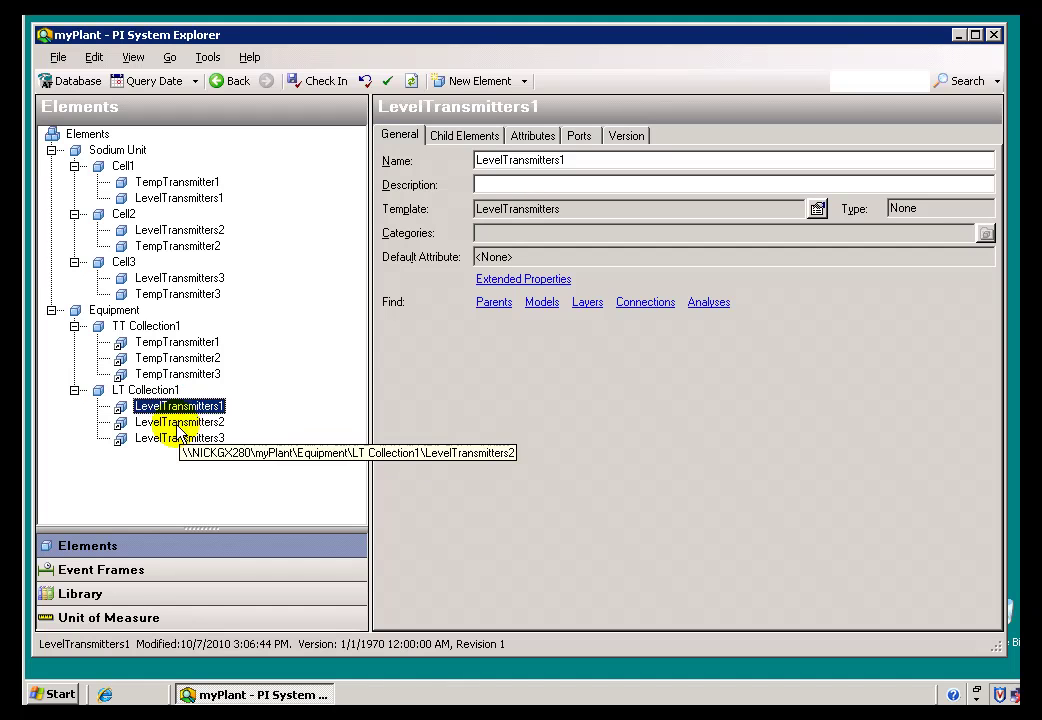
{"action": "left_click", "coordinate": [176, 422]}
{"action": "left_click", "coordinate": [177, 438]}
{"action": "left_click", "coordinate": [140, 391]}
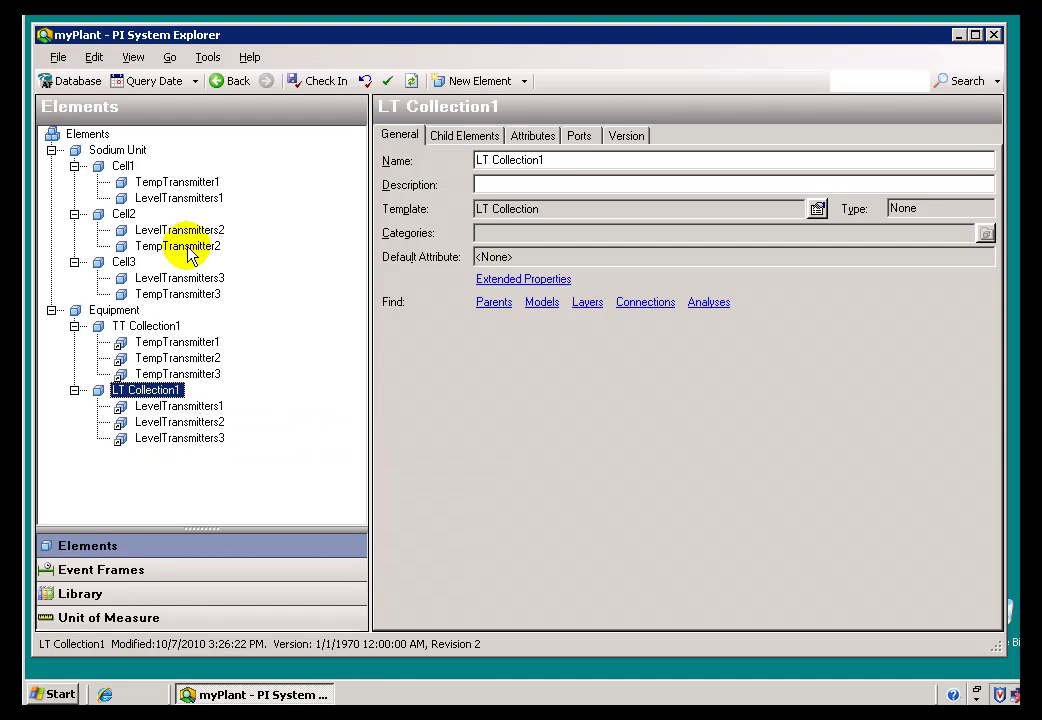
{"action": "left_click", "coordinate": [181, 200]}
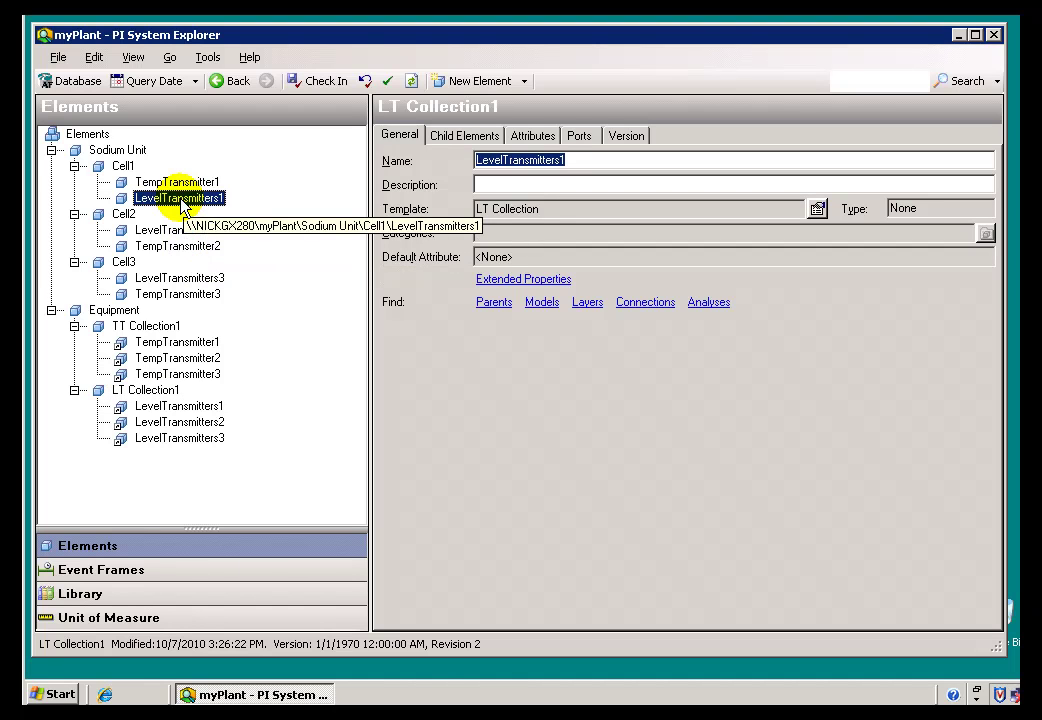
{"action": "left_click", "coordinate": [120, 214]}
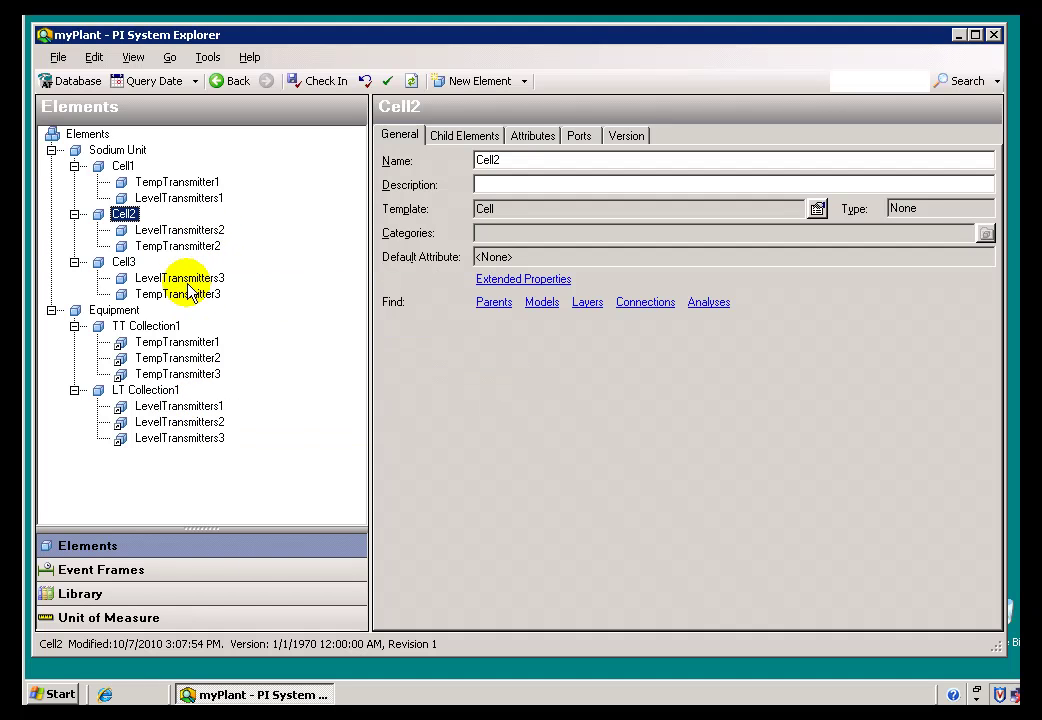
- Examine TT Collection1's temperature transmitters and list its child elements with and without grouping by reference type
{"action": "left_click", "coordinate": [120, 330]}
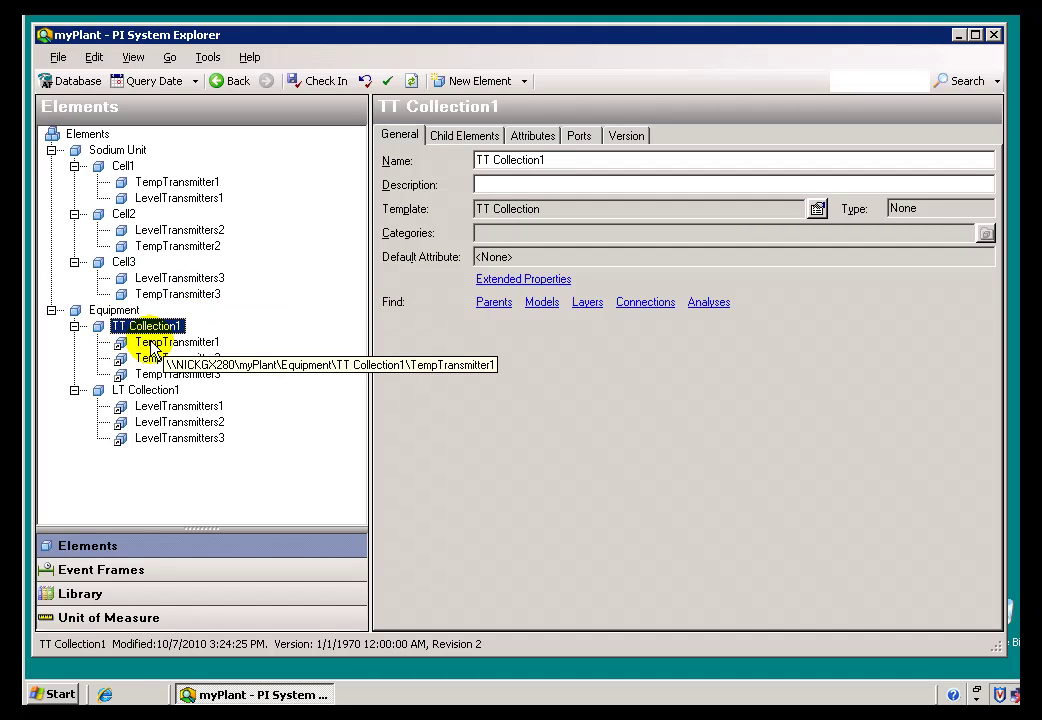
{"action": "left_click", "coordinate": [157, 343]}
{"action": "left_click", "coordinate": [160, 358]}
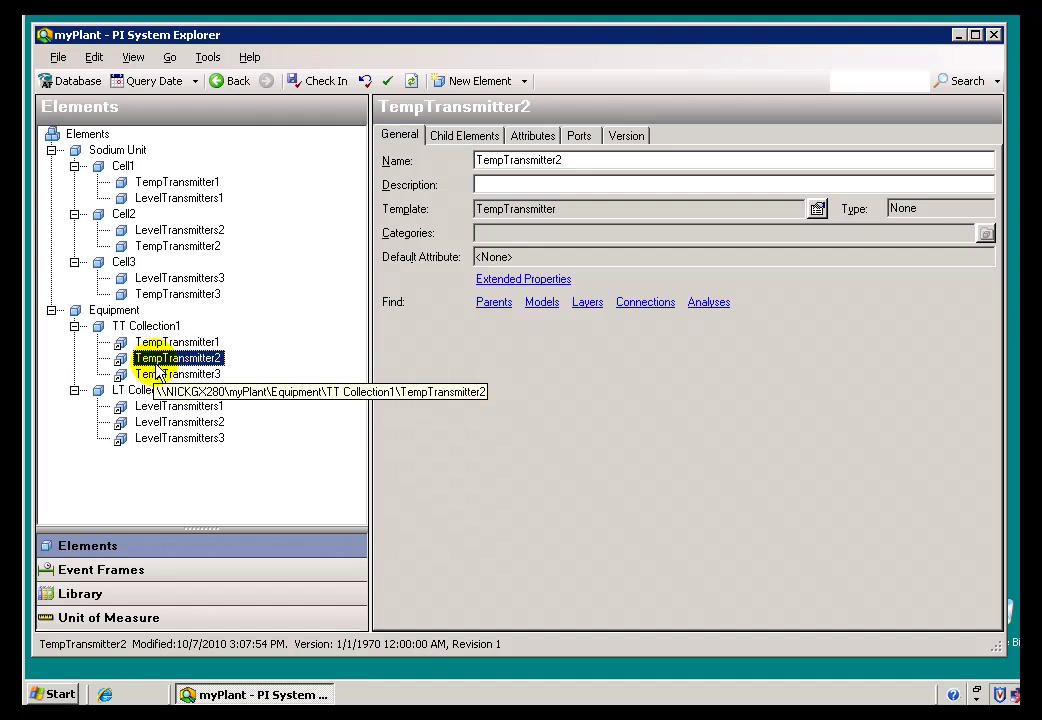
{"action": "left_click", "coordinate": [158, 372]}
{"action": "left_click", "coordinate": [156, 344]}
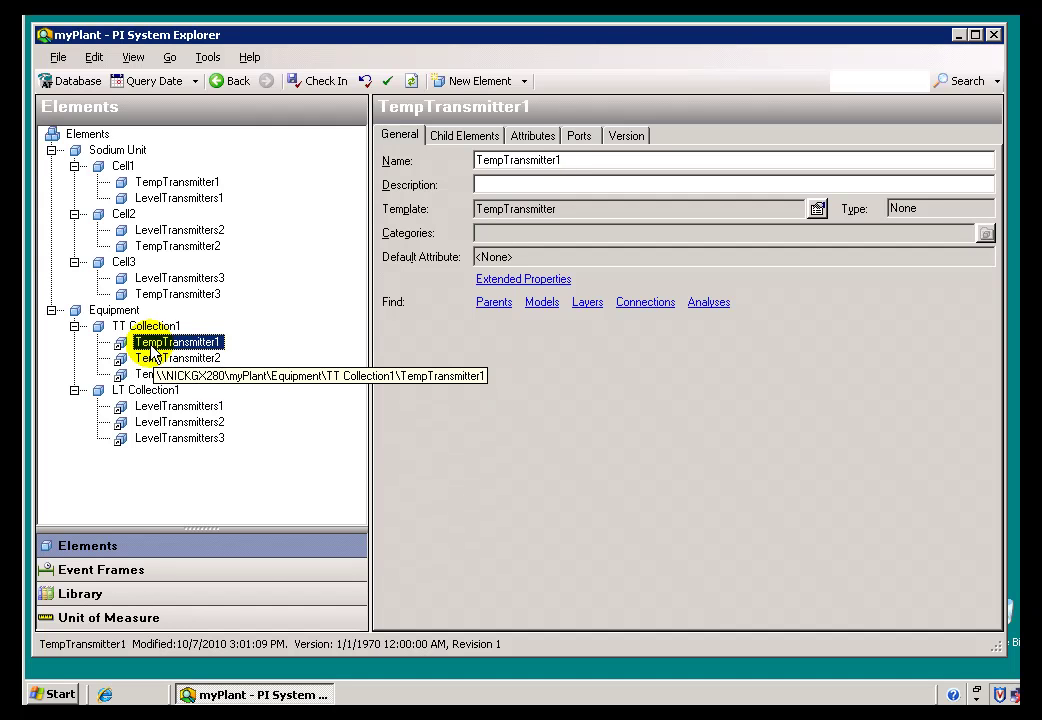
{"action": "left_click", "coordinate": [135, 326]}
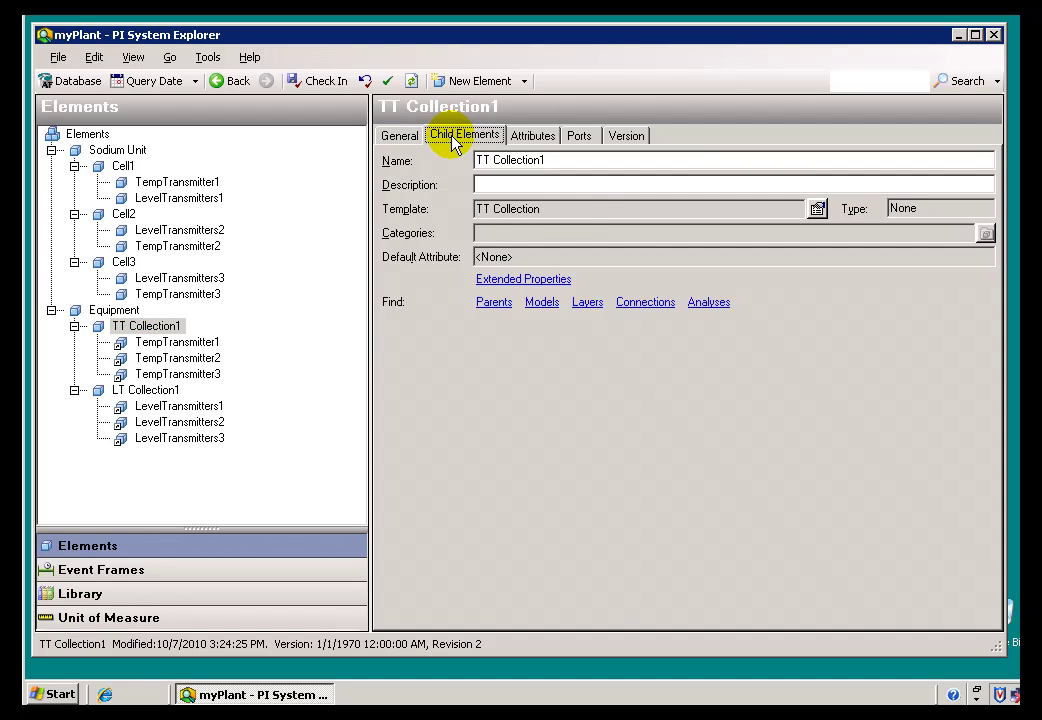
{"action": "left_click", "coordinate": [452, 140]}
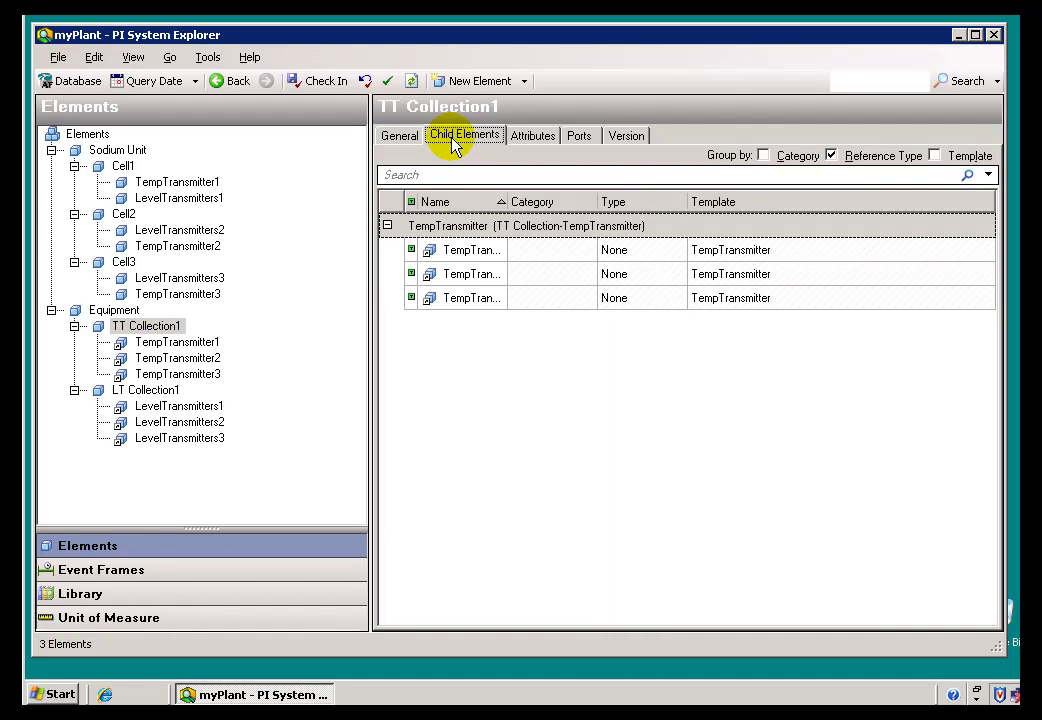
{"action": "left_click", "coordinate": [831, 156]}
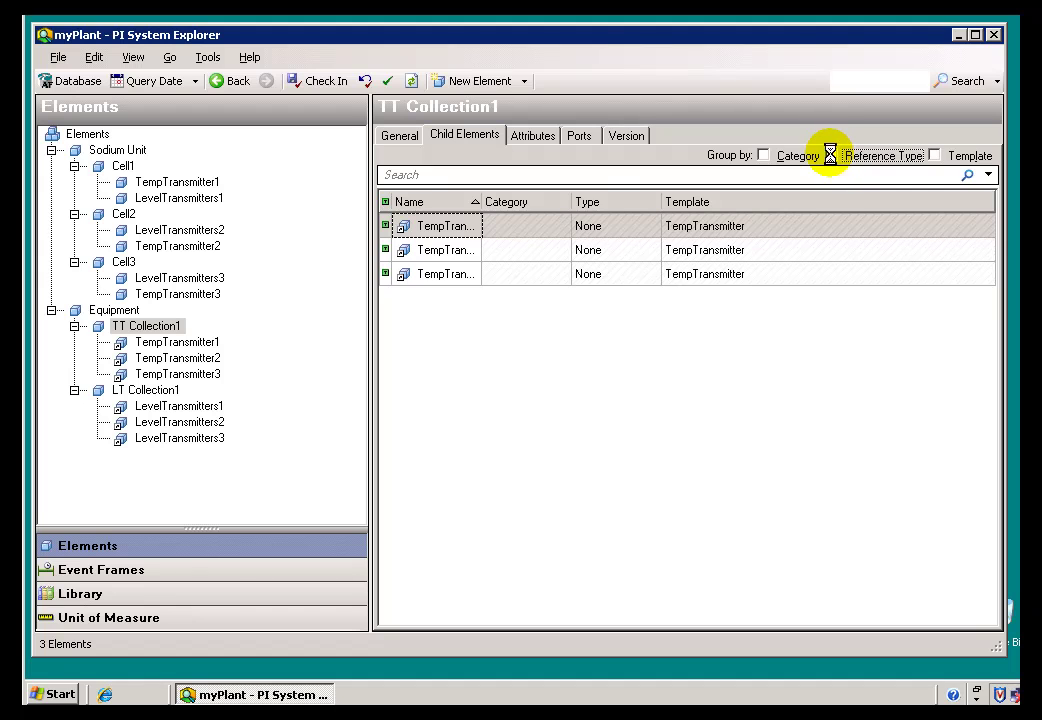
{"action": "left_click", "coordinate": [830, 155]}
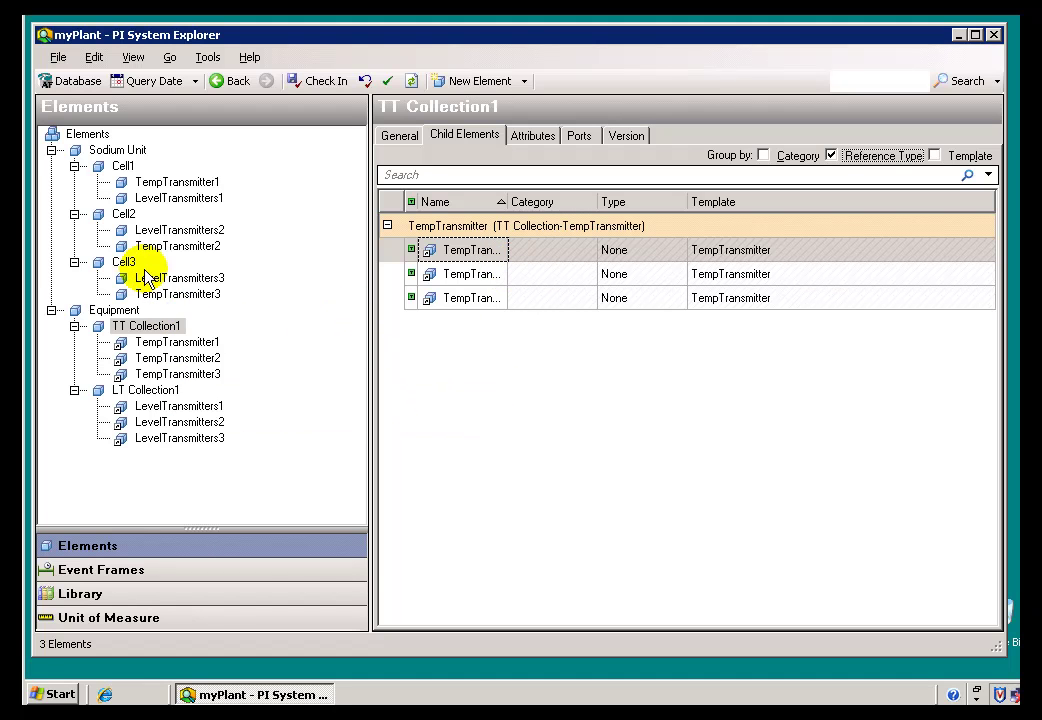
- Examine LT Collection1's child elements grouped by reference type and compare them with those of TT Collection1
{"action": "left_click", "coordinate": [134, 392]}
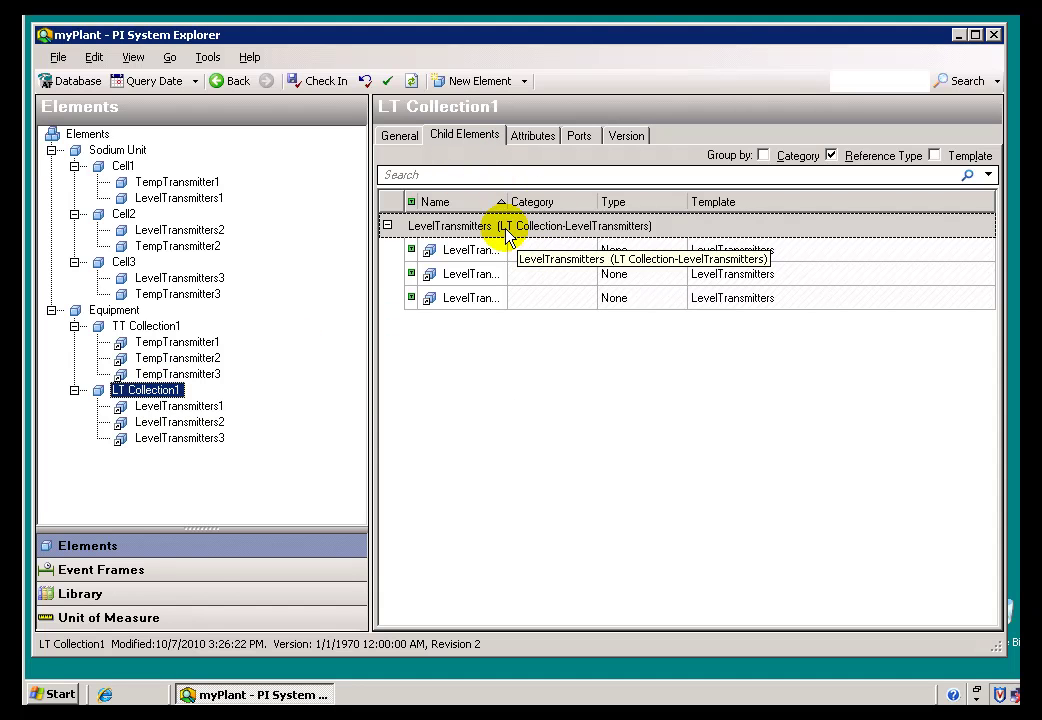
{"action": "double_click", "coordinate": [613, 230]}
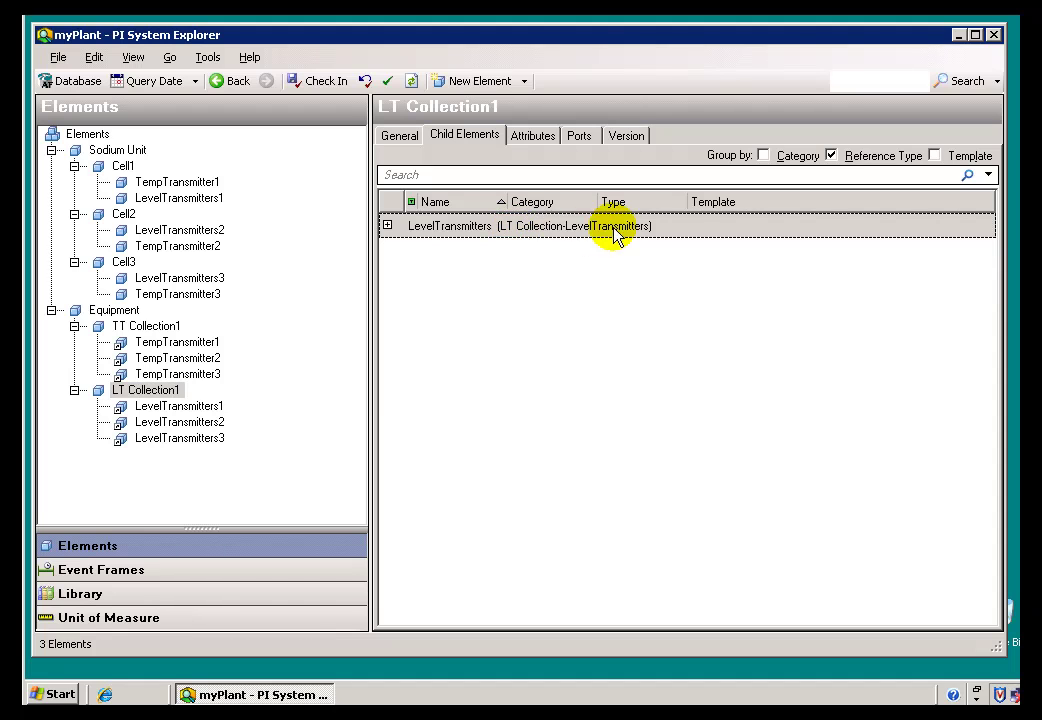
{"action": "left_click", "coordinate": [388, 226]}
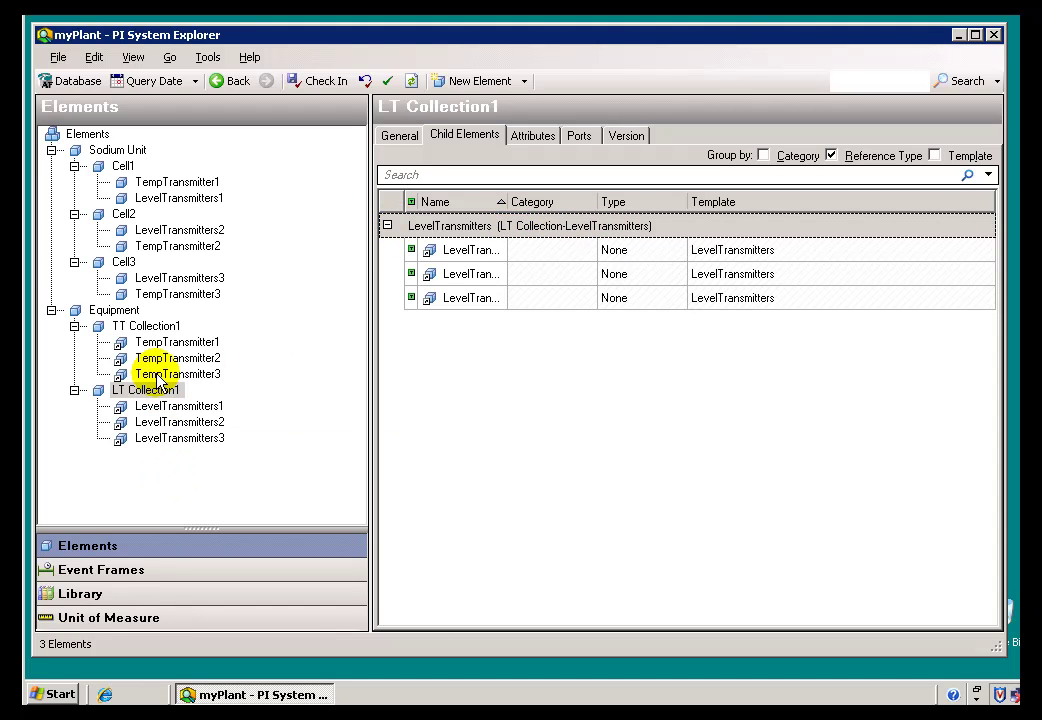
{"action": "left_click", "coordinate": [144, 326]}
{"action": "left_click", "coordinate": [157, 343]}
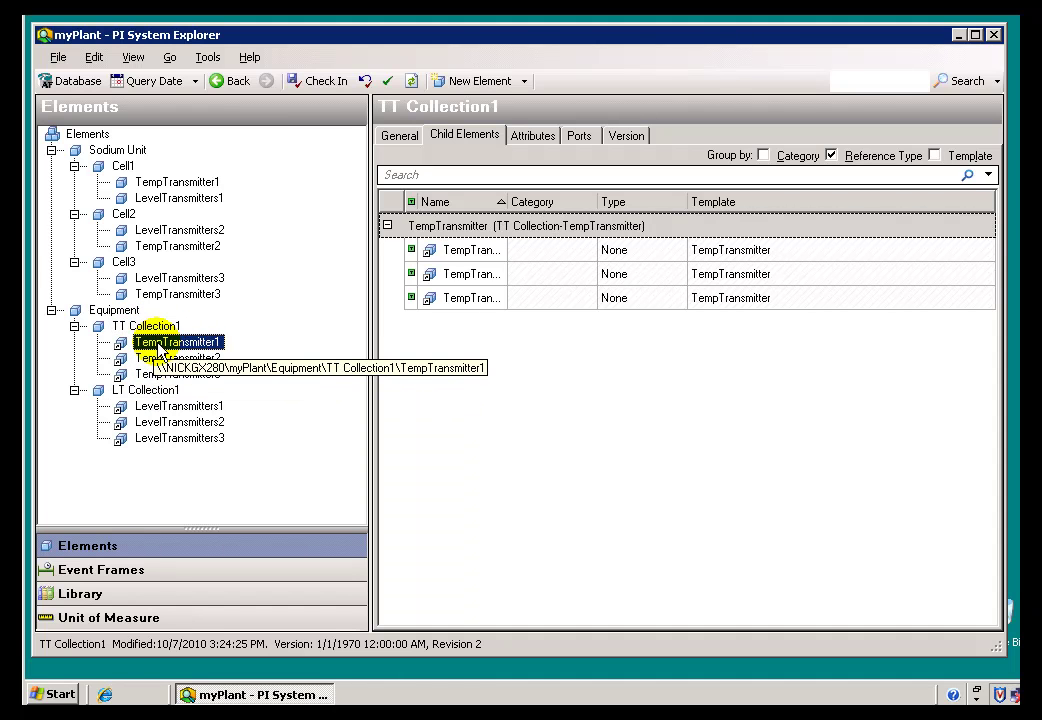
{"action": "key", "text": "Up"}
{"action": "key", "text": "Down"}
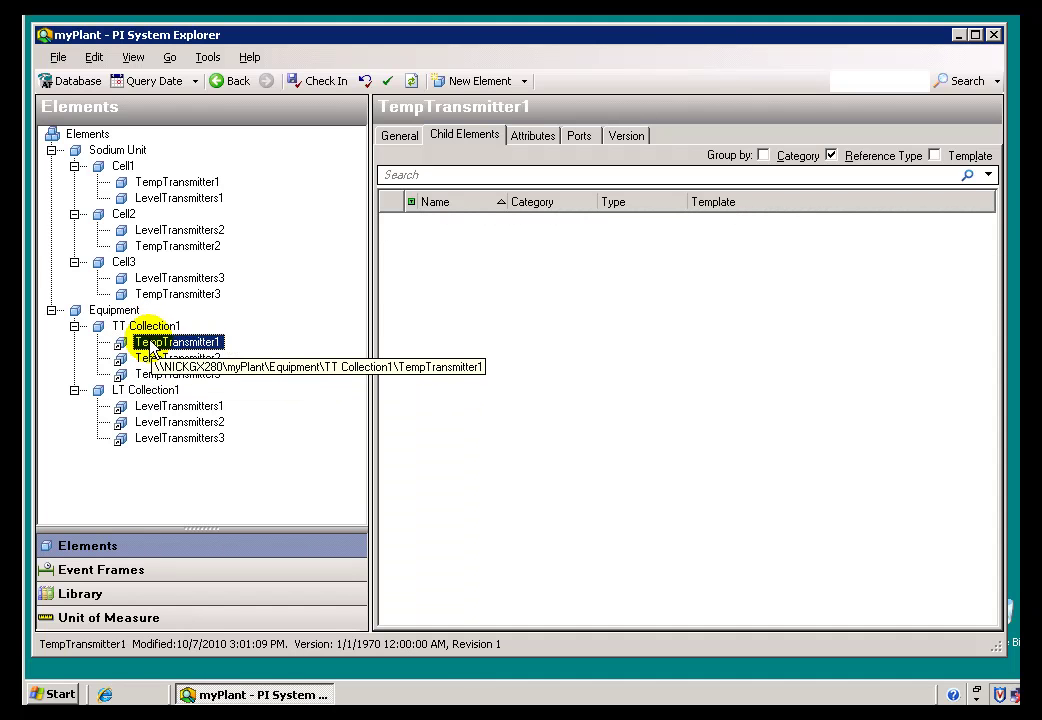
{"action": "key", "text": "Up"}
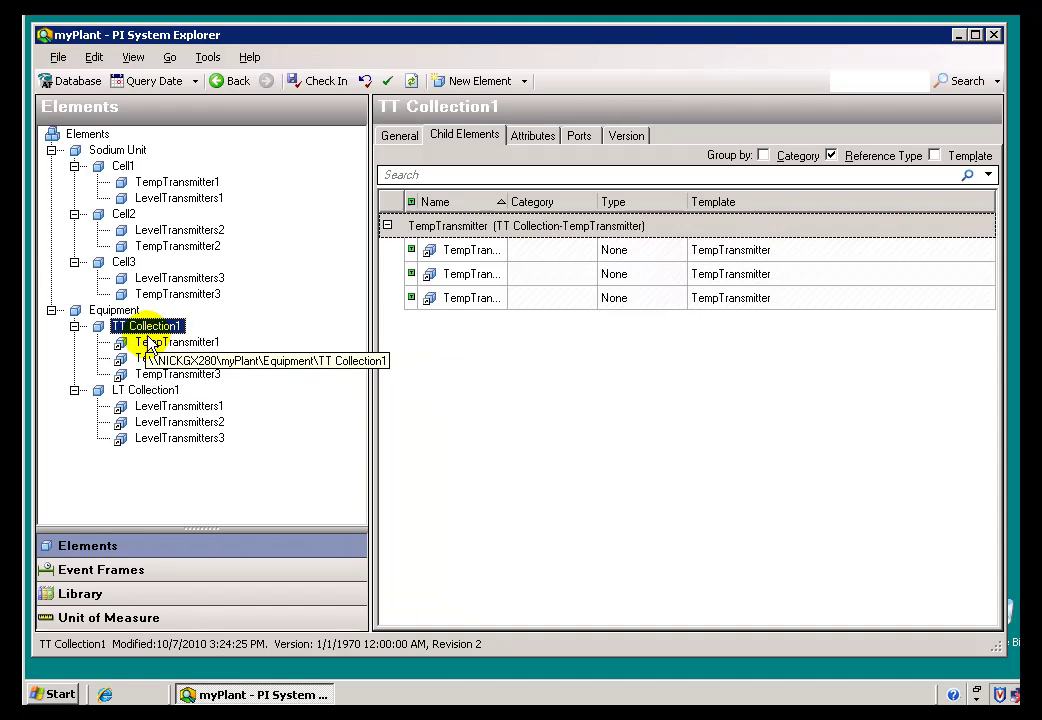
- Delete Cell2 from Sodium Unit and refresh the element tree
{"action": "left_click", "coordinate": [118, 214]}
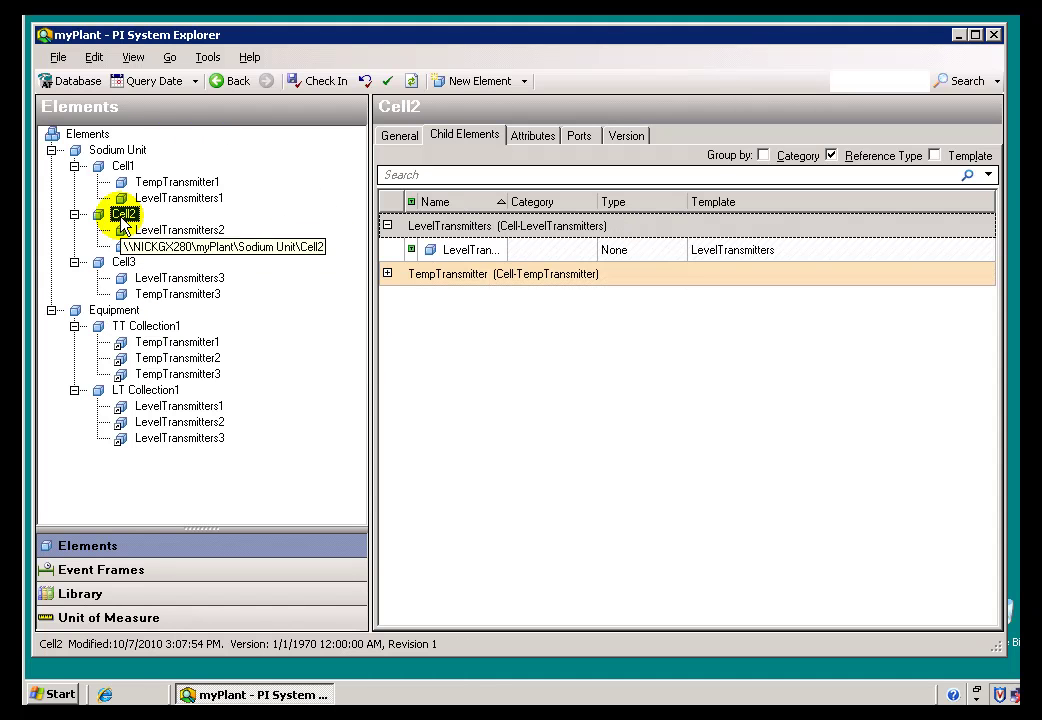
{"action": "right_click", "coordinate": [121, 220]}
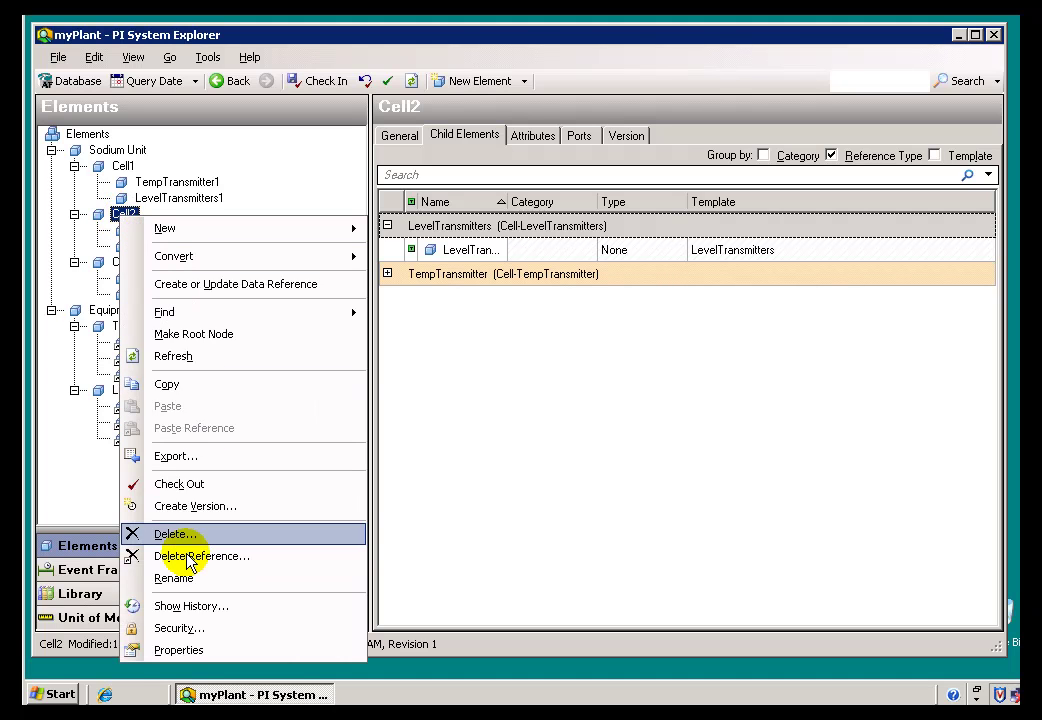
{"action": "left_click", "coordinate": [183, 536]}
{"action": "left_click", "coordinate": [473, 366]}
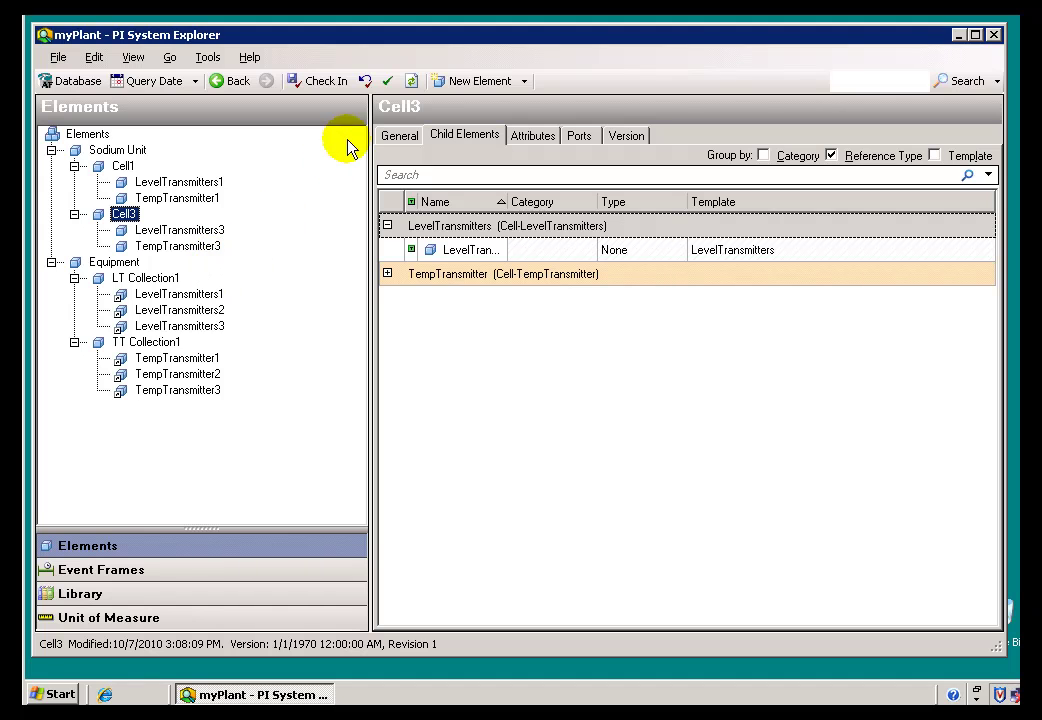
{"action": "left_click", "coordinate": [133, 57]}
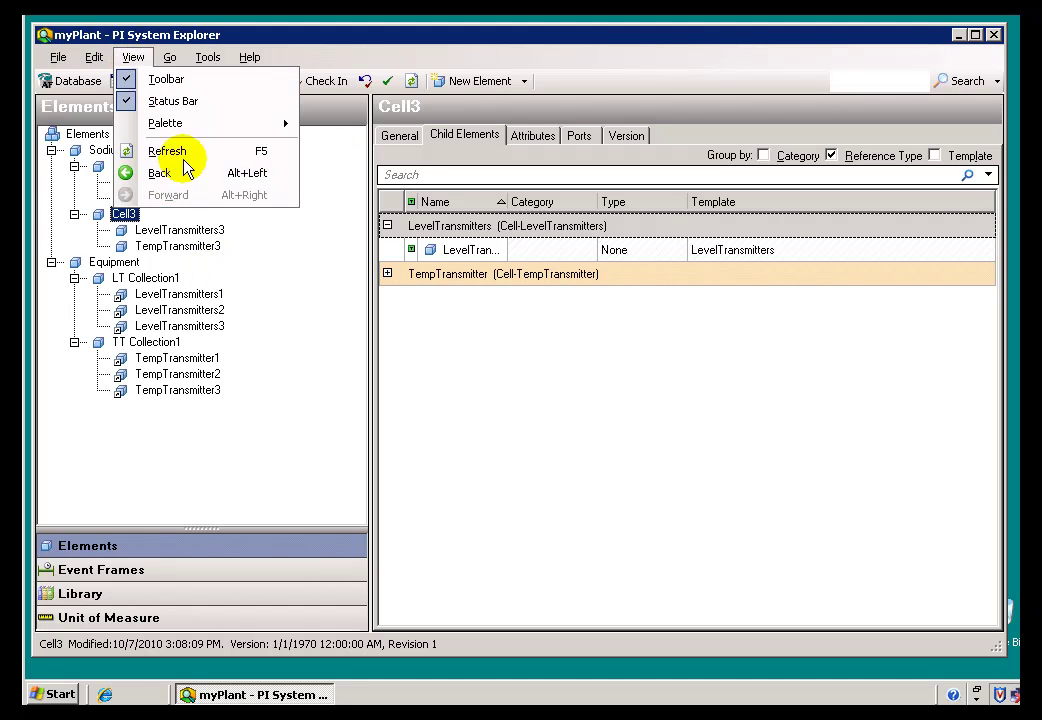
{"action": "left_click", "coordinate": [170, 153]}
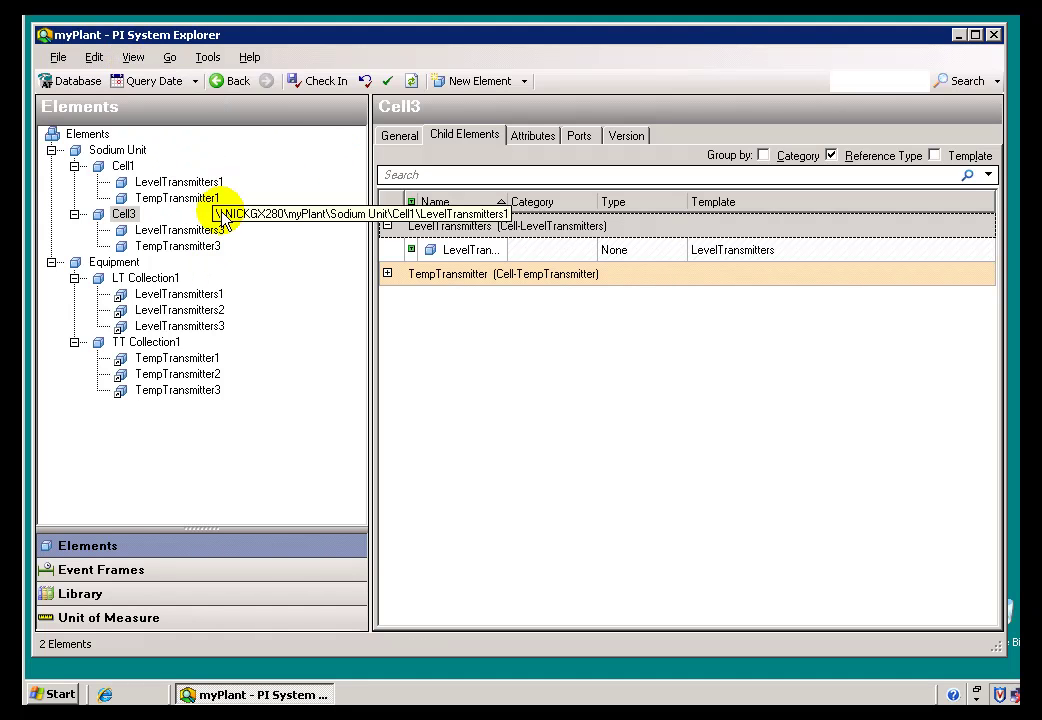
- Check TT Collection1's child elements under Equipment and refresh the view again
{"action": "left_click", "coordinate": [148, 374]}
{"action": "left_click", "coordinate": [145, 344]}
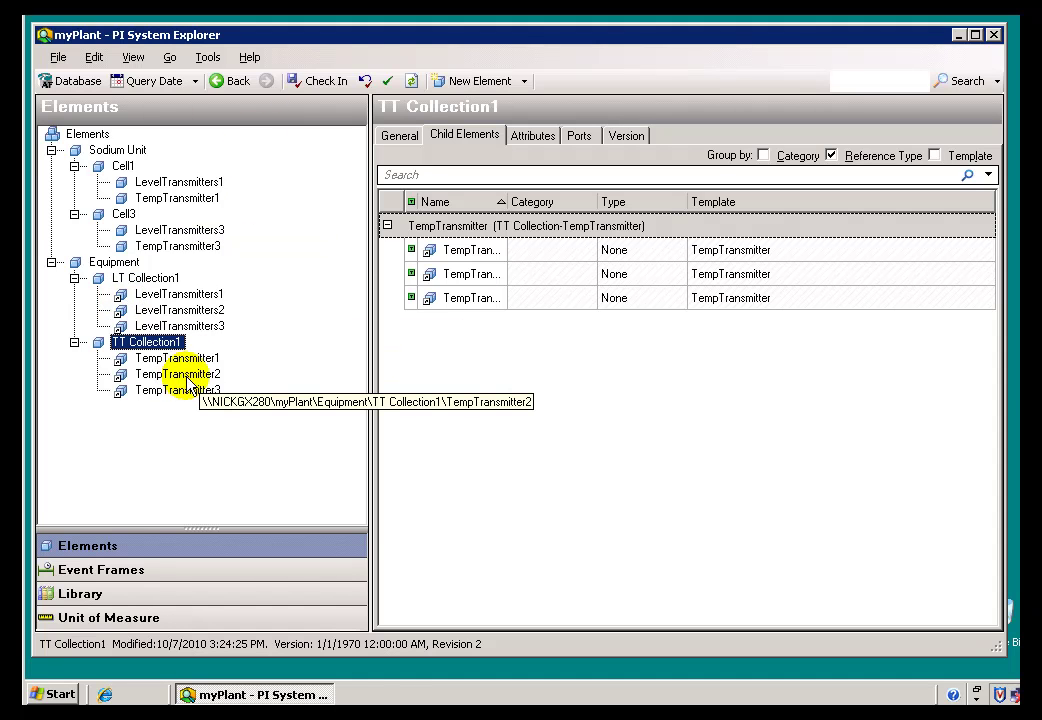
{"action": "left_click", "coordinate": [133, 57]}
{"action": "left_click", "coordinate": [224, 152]}
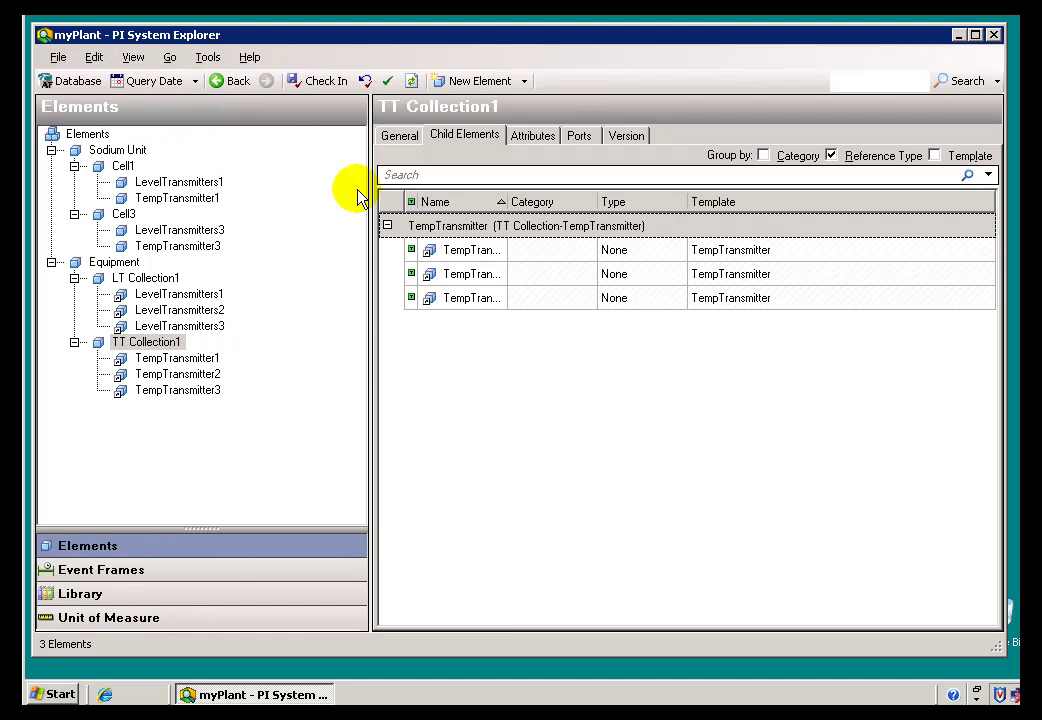
- Review the Library's reference types and inspect the settings of TT Collection-TempTransmitter
{"action": "left_click", "coordinate": [55, 596]}
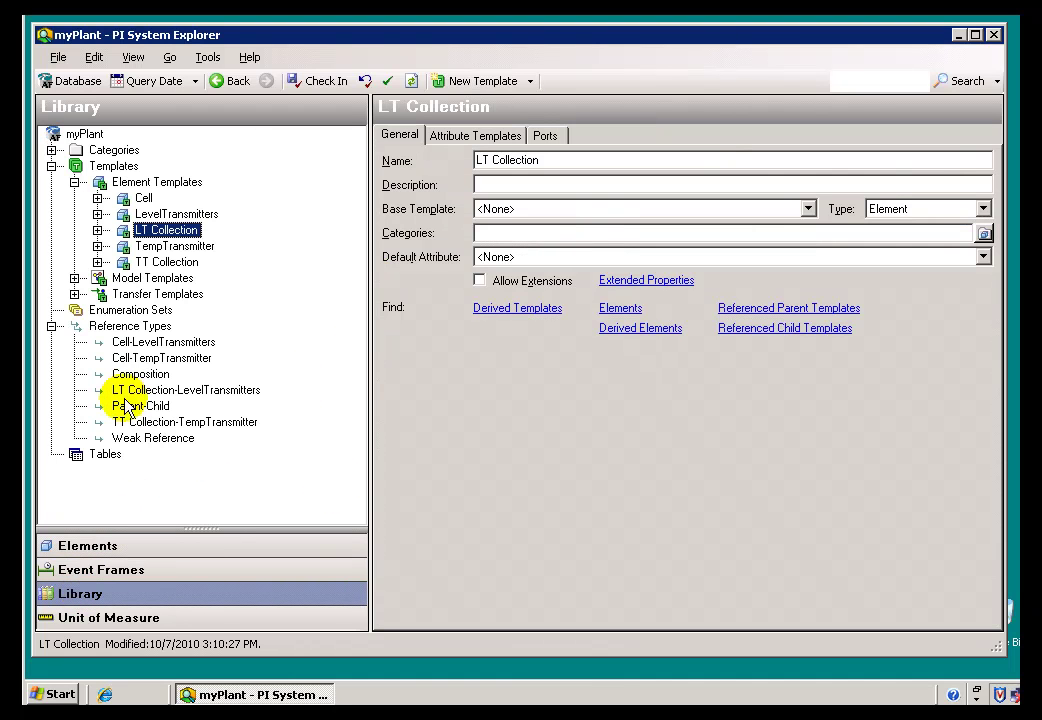
{"action": "left_click", "coordinate": [110, 326]}
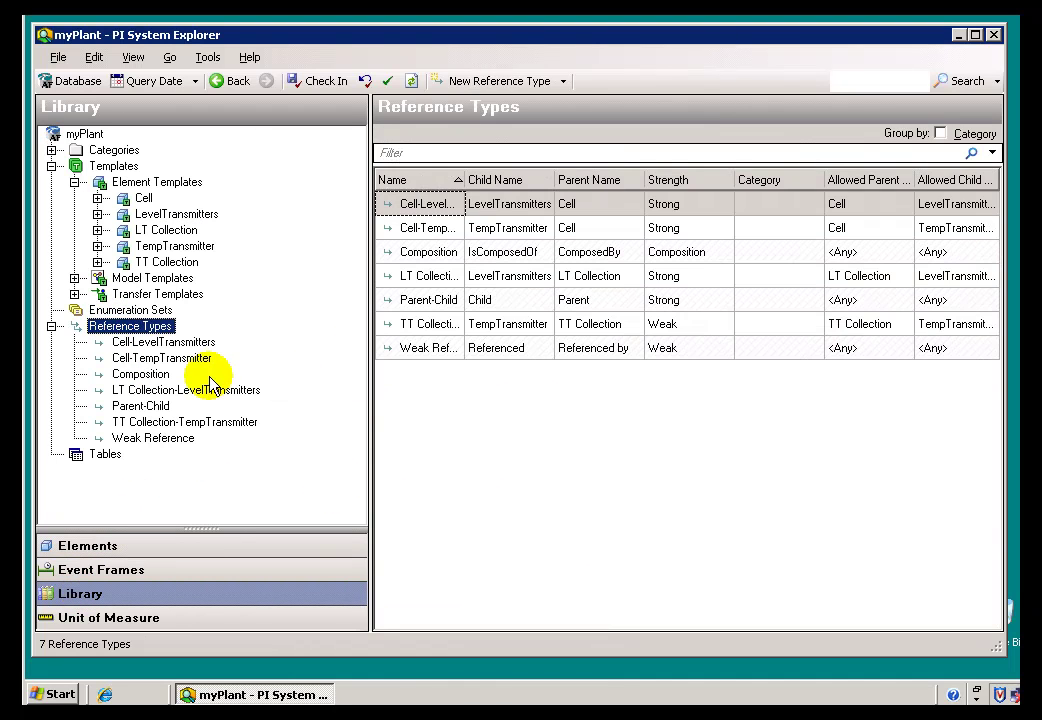
{"action": "left_click", "coordinate": [125, 421]}
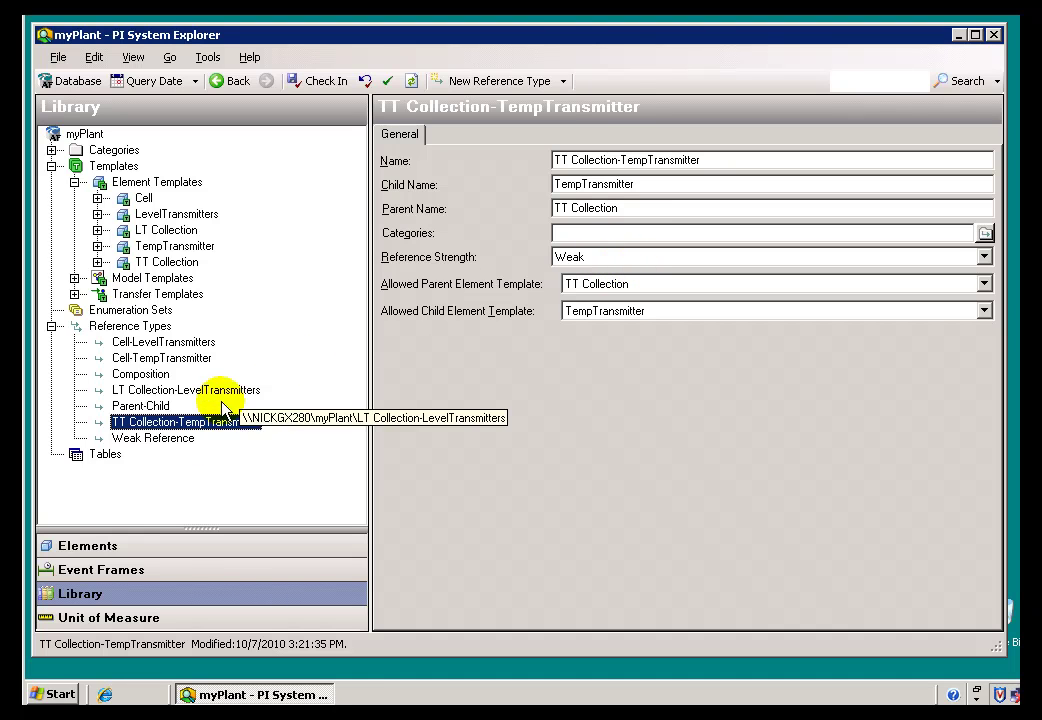
- Return to the element hierarchy and refresh it to recheck the transmitters under both collections
{"action": "left_click", "coordinate": [100, 547]}
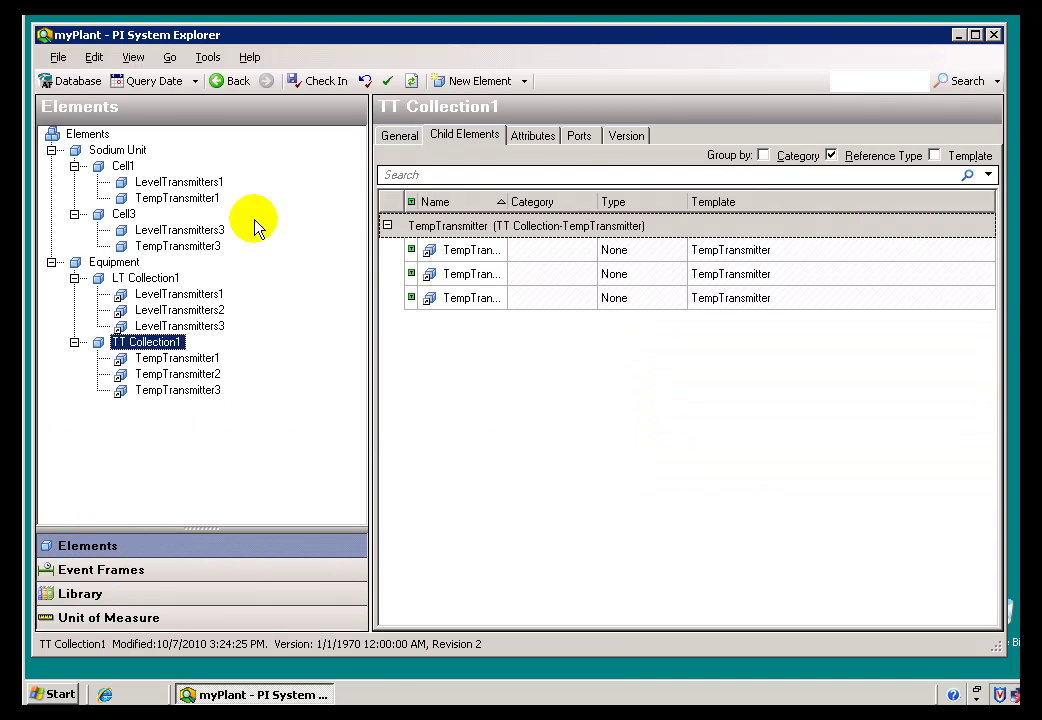
{"action": "left_click", "coordinate": [133, 57]}
{"action": "left_click", "coordinate": [173, 152]}
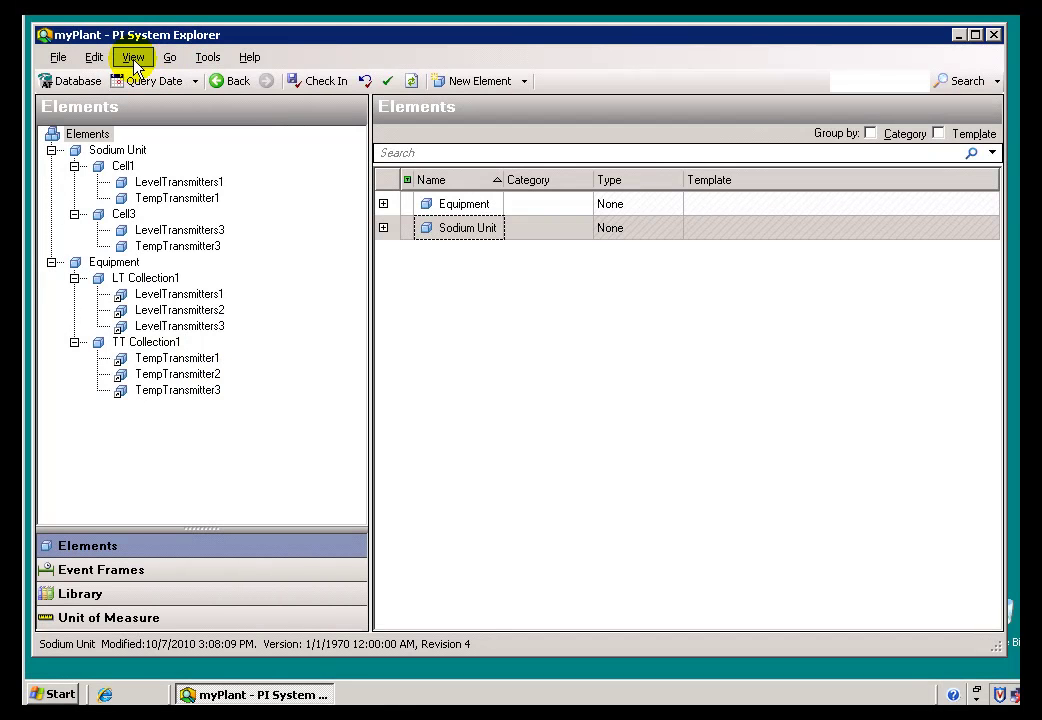
- Refresh the element hierarchy to check which transmitters remain under LT Collection1 and TT Collection1
{"action": "left_click", "coordinate": [135, 60]}
{"action": "left_click", "coordinate": [175, 152]}
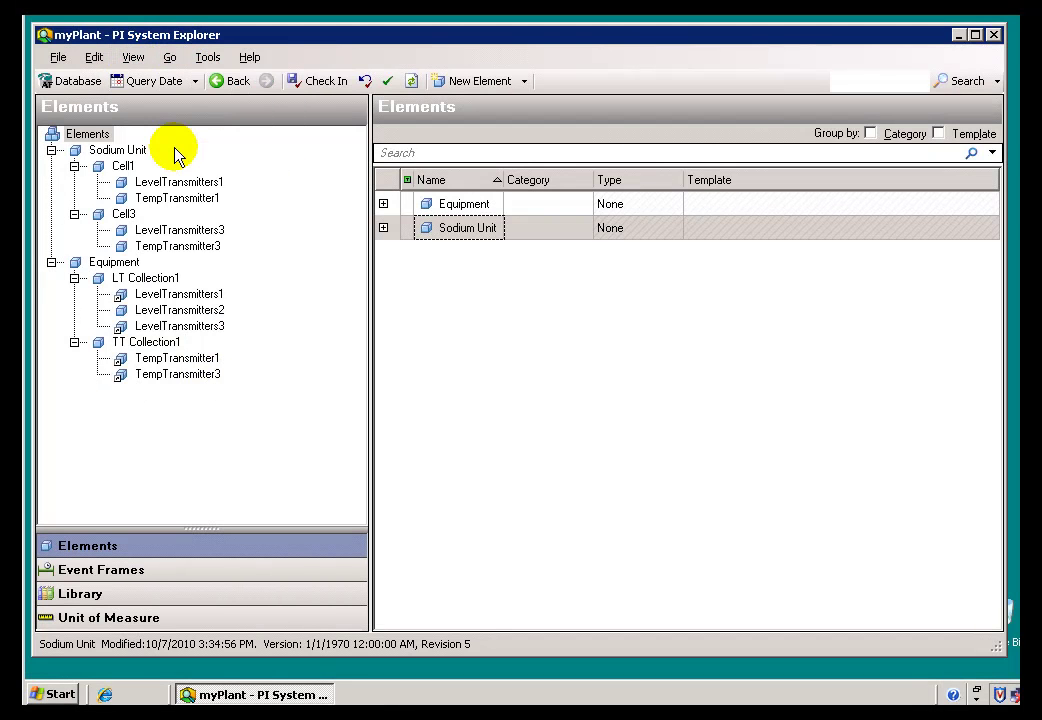
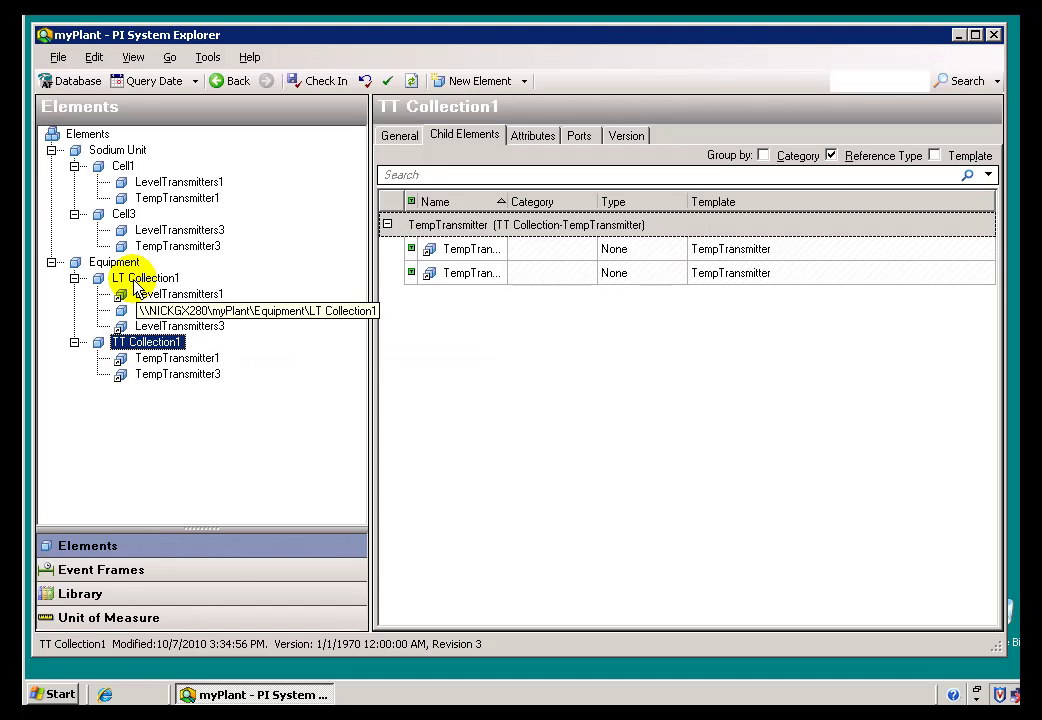
- Start adding an element reference under Cell1 and choose Sodium Unit\Cell3\LevelTransmitters3 as the single element
{"action": "left_click", "coordinate": [123, 166]}
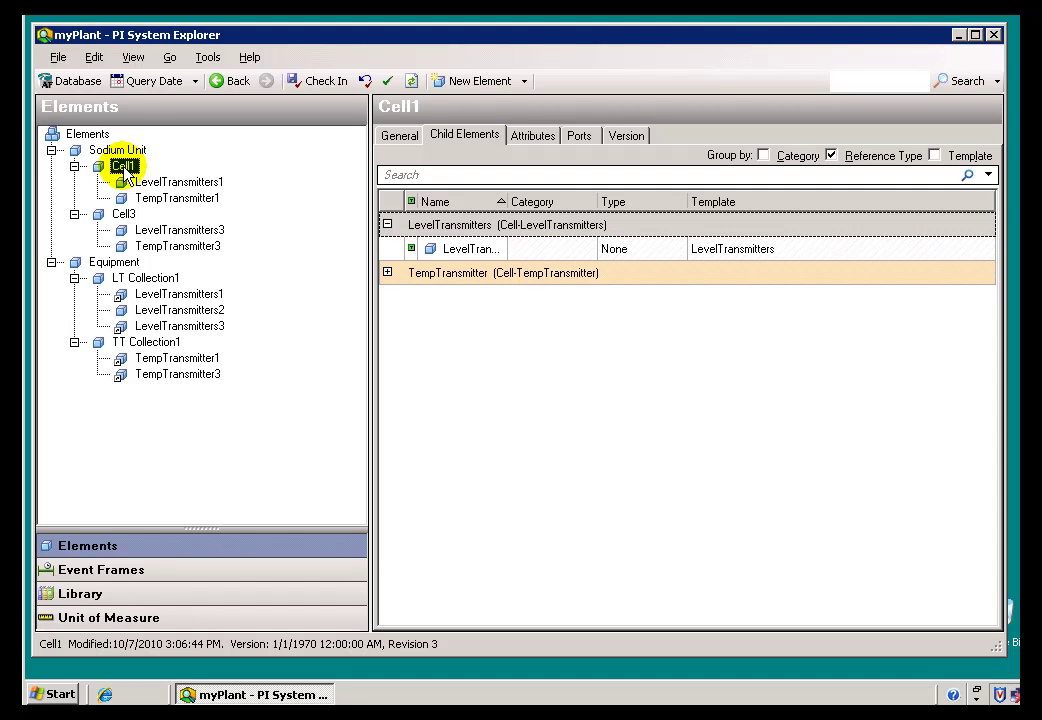
{"action": "right_click", "coordinate": [124, 170]}
{"action": "mouse_move", "coordinate": [195, 181]}
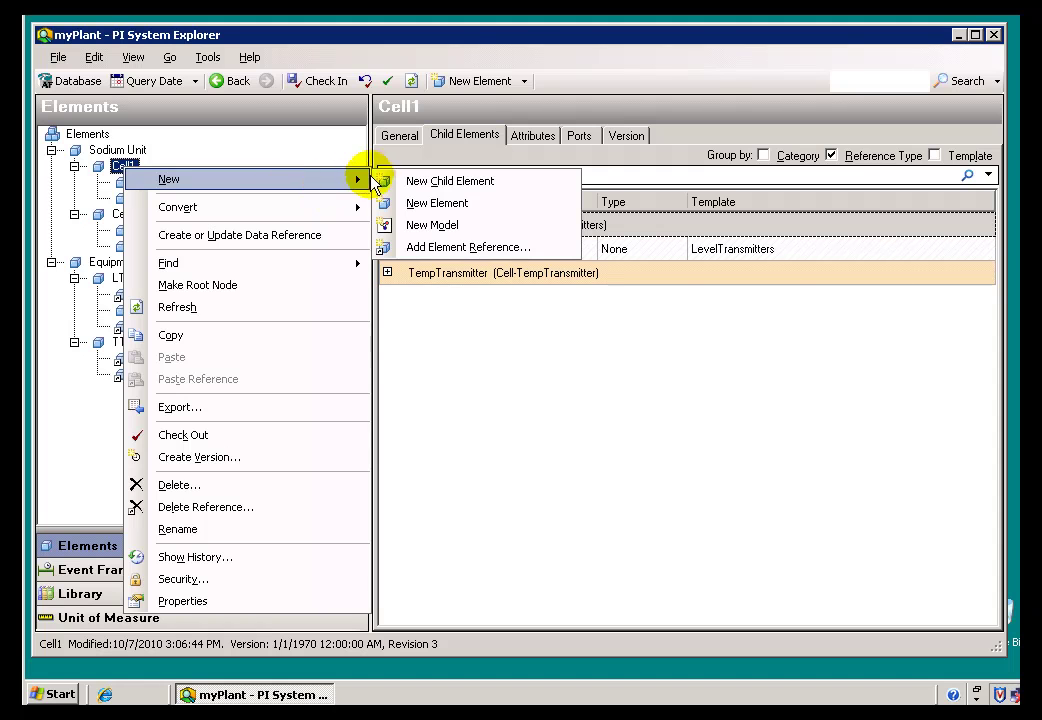
{"action": "left_click", "coordinate": [128, 184]}
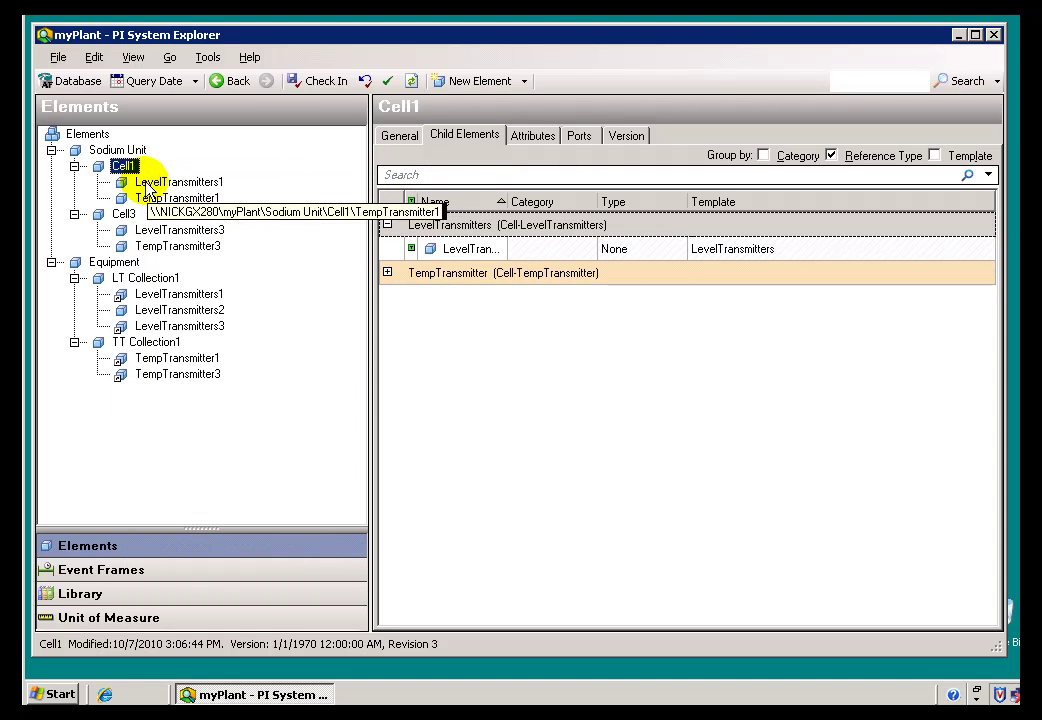
{"action": "right_click", "coordinate": [131, 172]}
{"action": "mouse_move", "coordinate": [214, 184]}
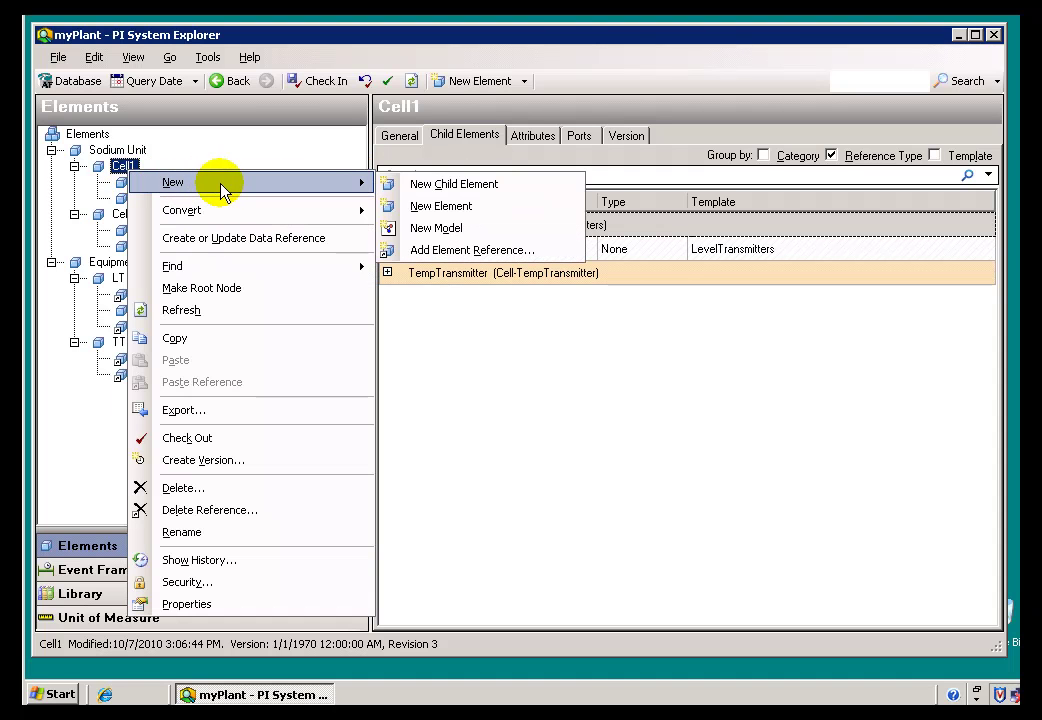
{"action": "left_click", "coordinate": [435, 251]}
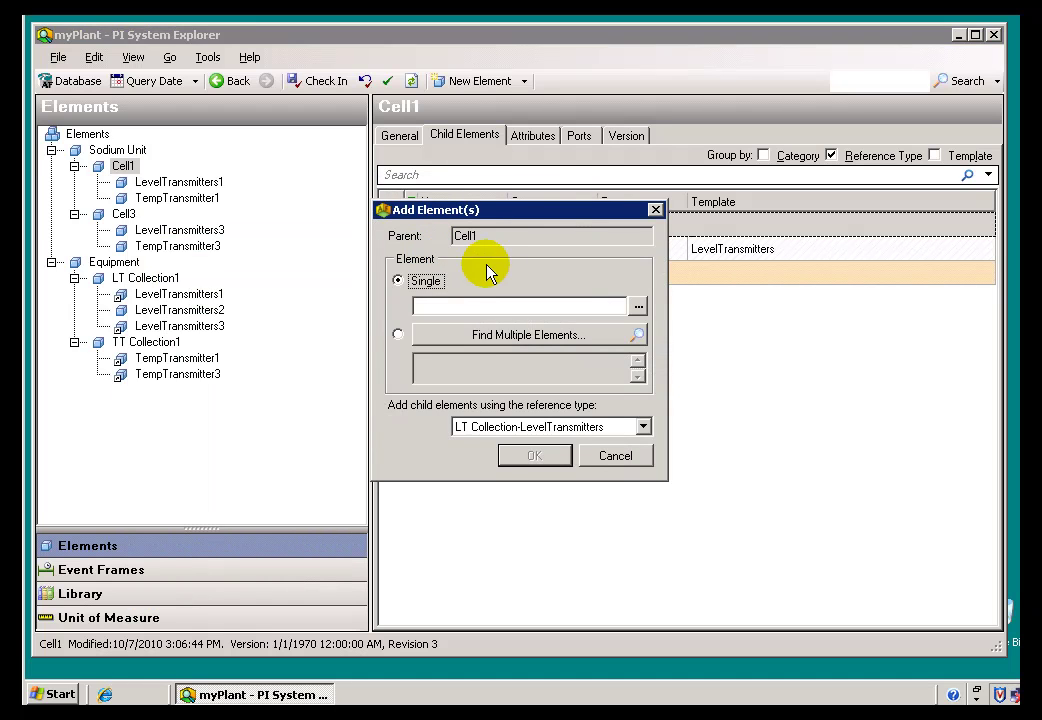
{"action": "left_click", "coordinate": [637, 306]}
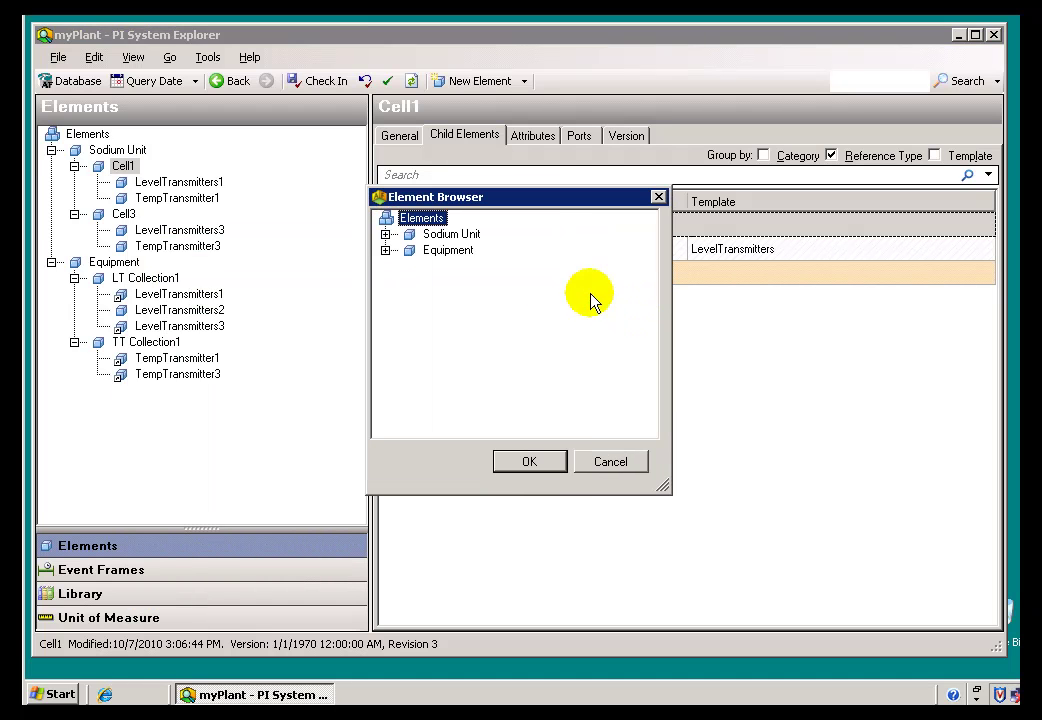
{"action": "left_click", "coordinate": [385, 234]}
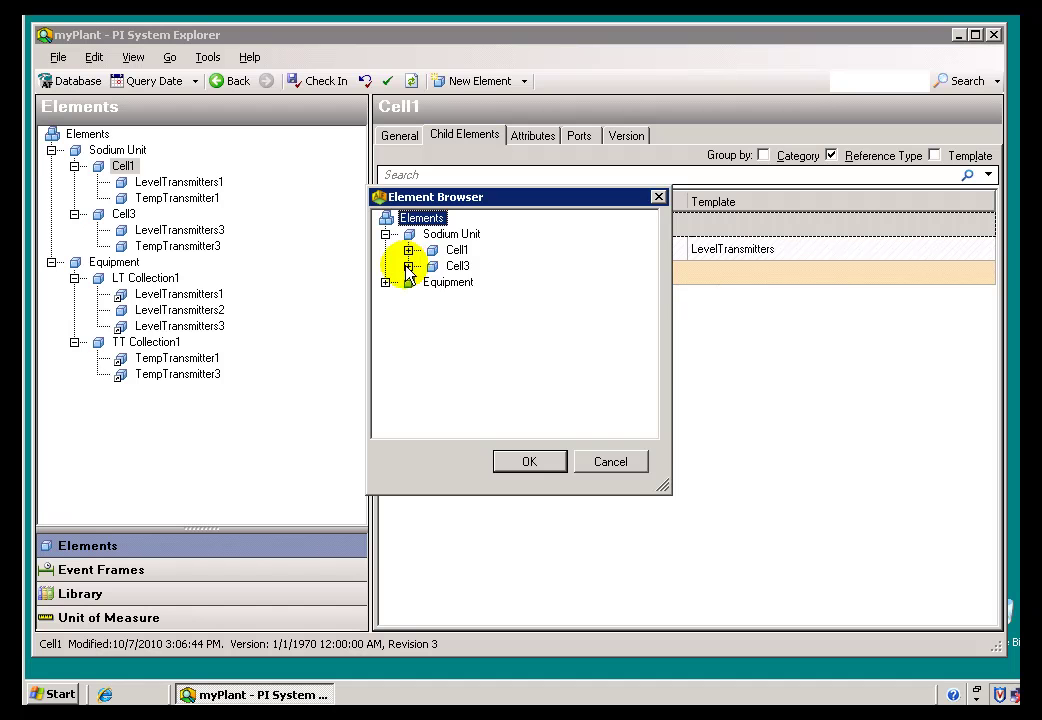
{"action": "left_click", "coordinate": [408, 266]}
{"action": "left_click", "coordinate": [496, 284]}
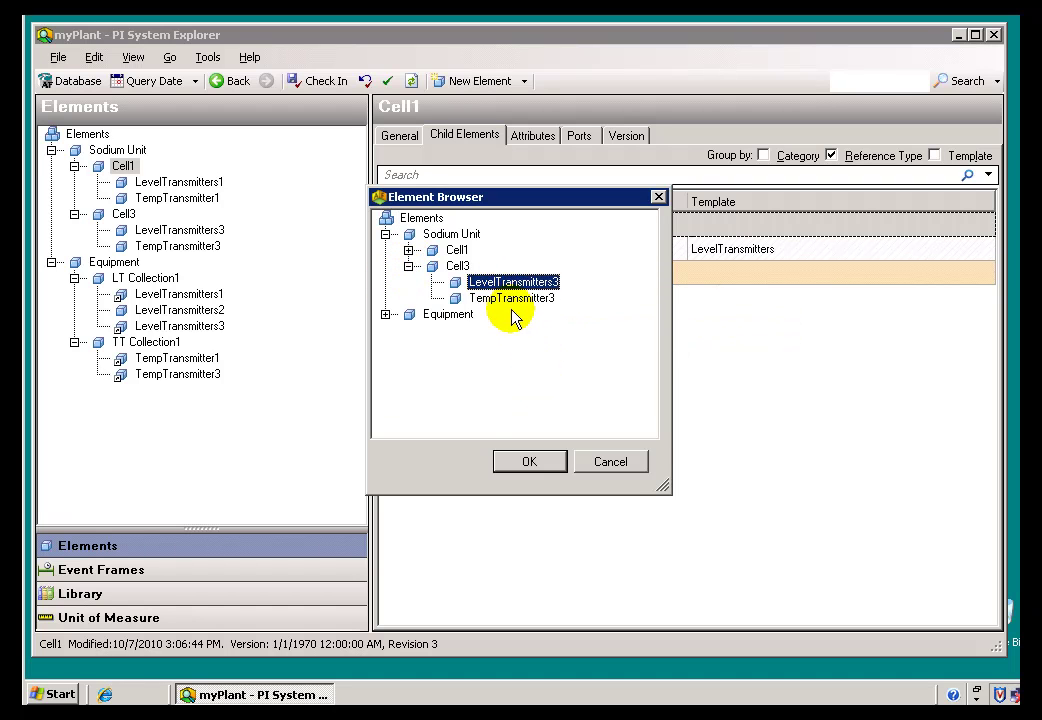
{"action": "left_click", "coordinate": [528, 461]}
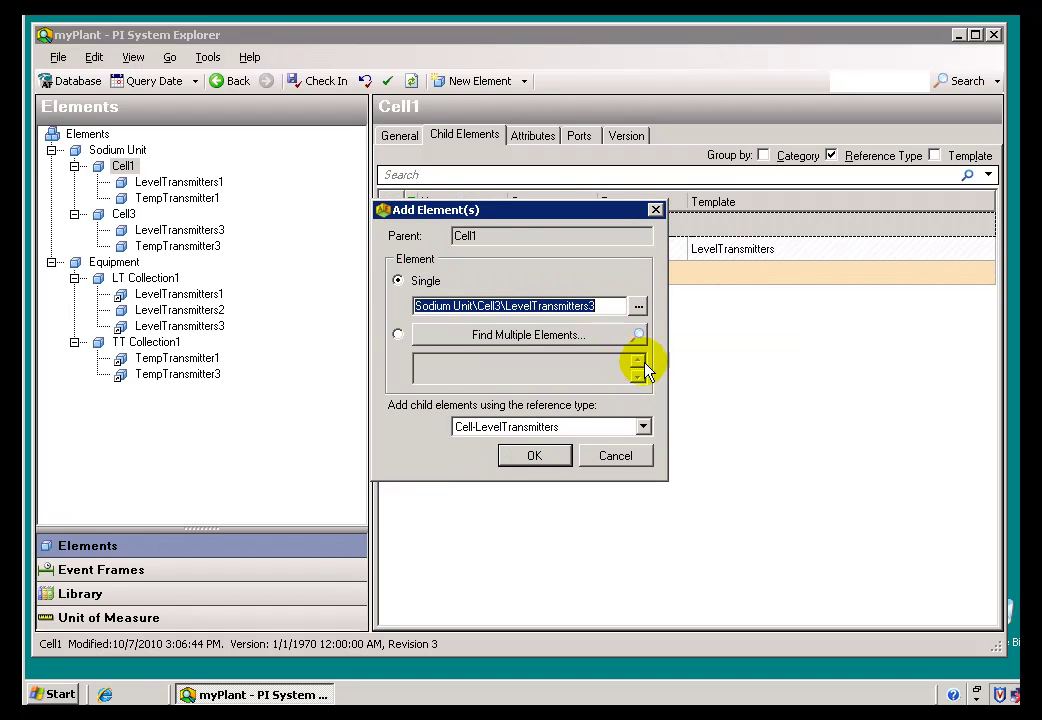
- Try to add LevelTransmitters3 to Cell1 using the Cell-LevelTransmitters reference type
{"action": "left_click", "coordinate": [638, 426]}
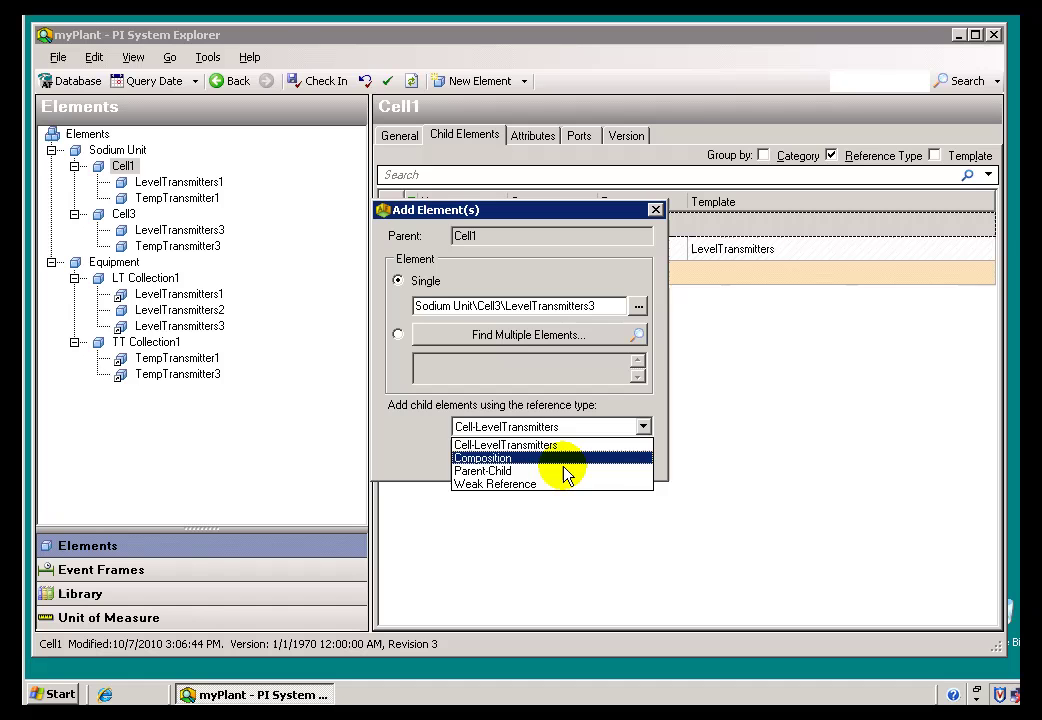
{"action": "left_click", "coordinate": [506, 445]}
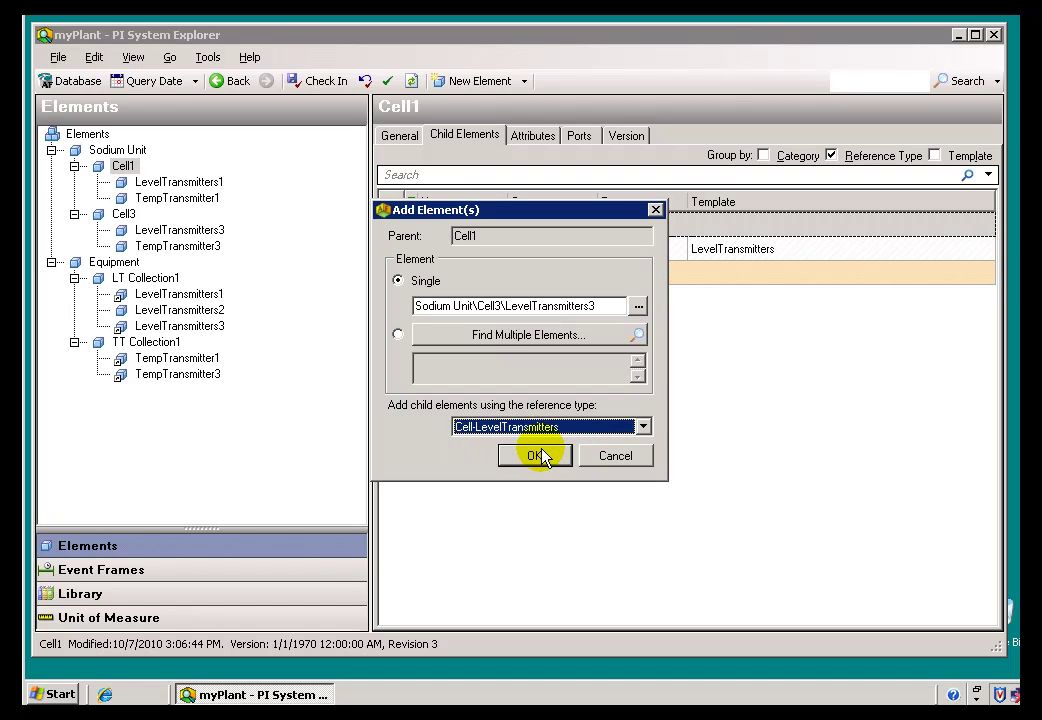
{"action": "left_click", "coordinate": [536, 456]}
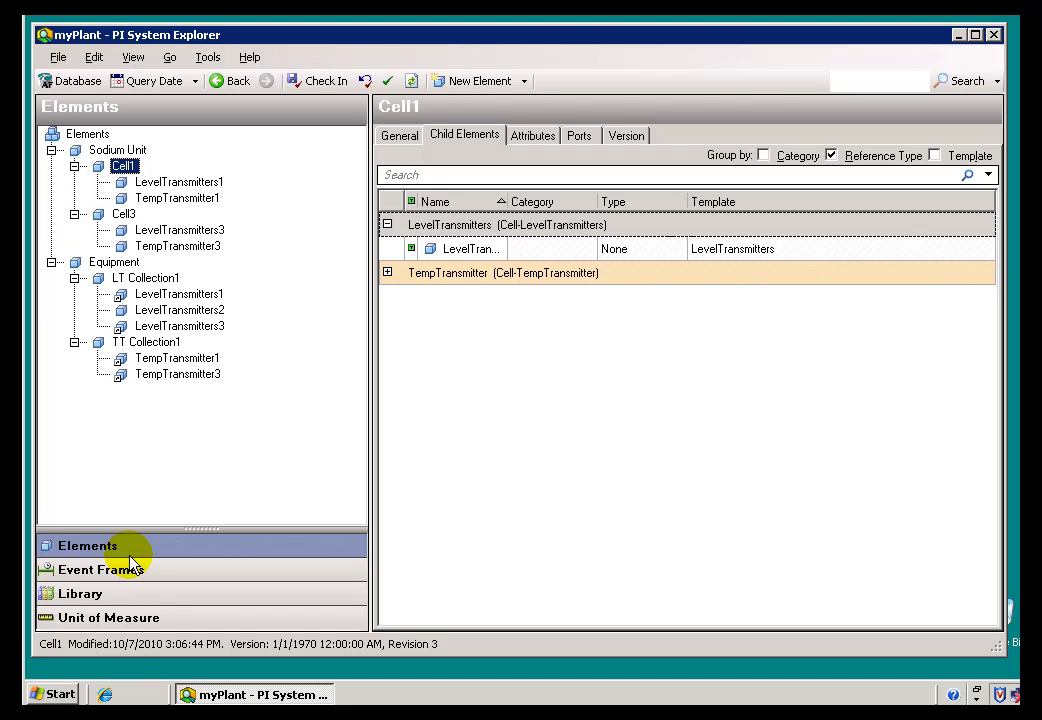
- Show the Library's list of reference types to compare their strengths and allowed parent and child templates
{"action": "left_click", "coordinate": [93, 594]}
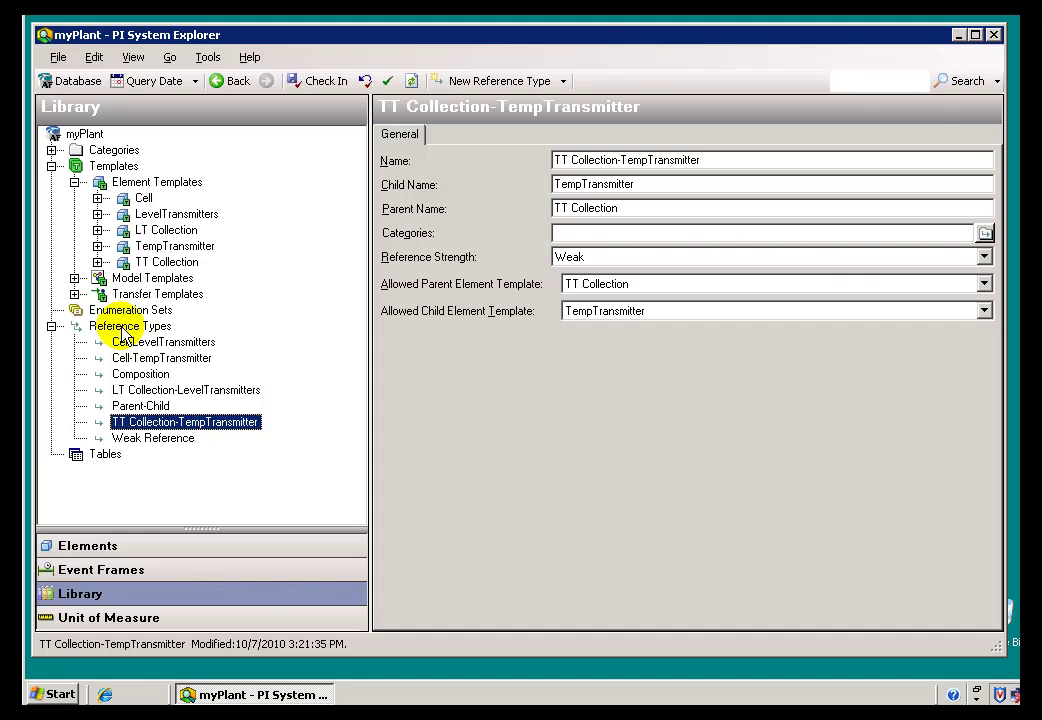
{"action": "left_click", "coordinate": [128, 327]}
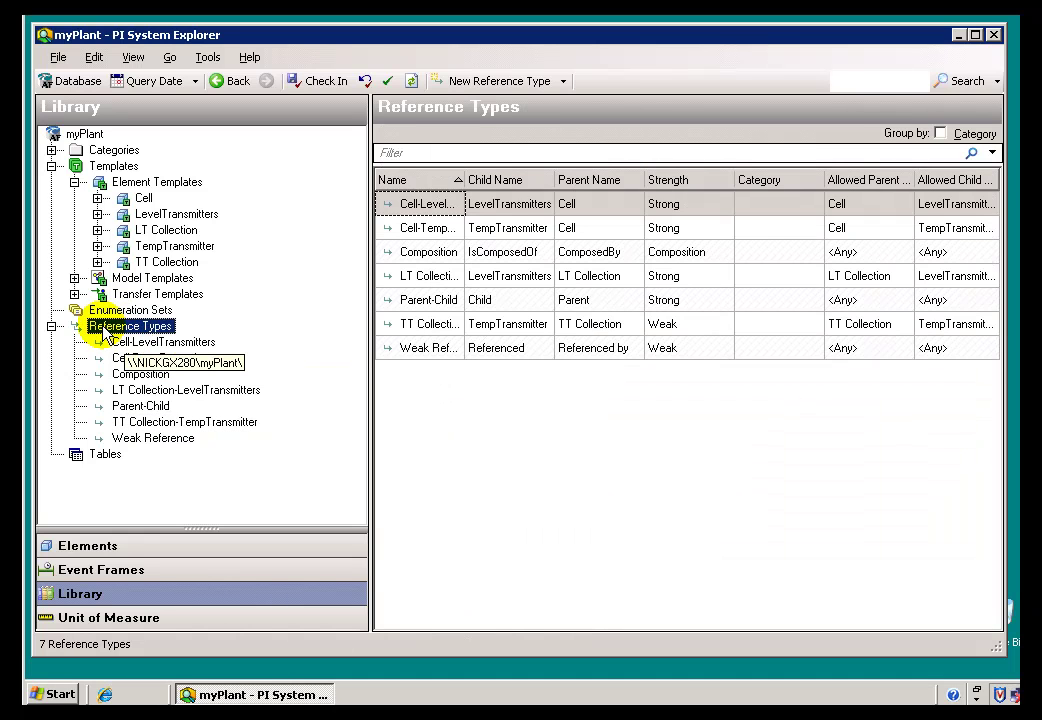